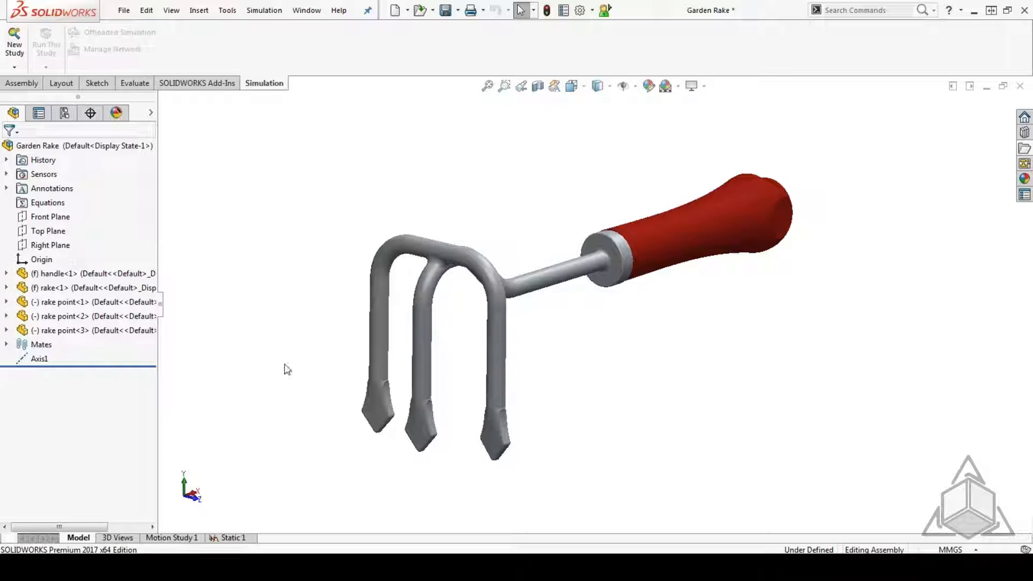
Step: Create a new static simulation study for the garden rake assembly, keeping the default name
{"action": "left_click", "coordinate": [13, 67]}
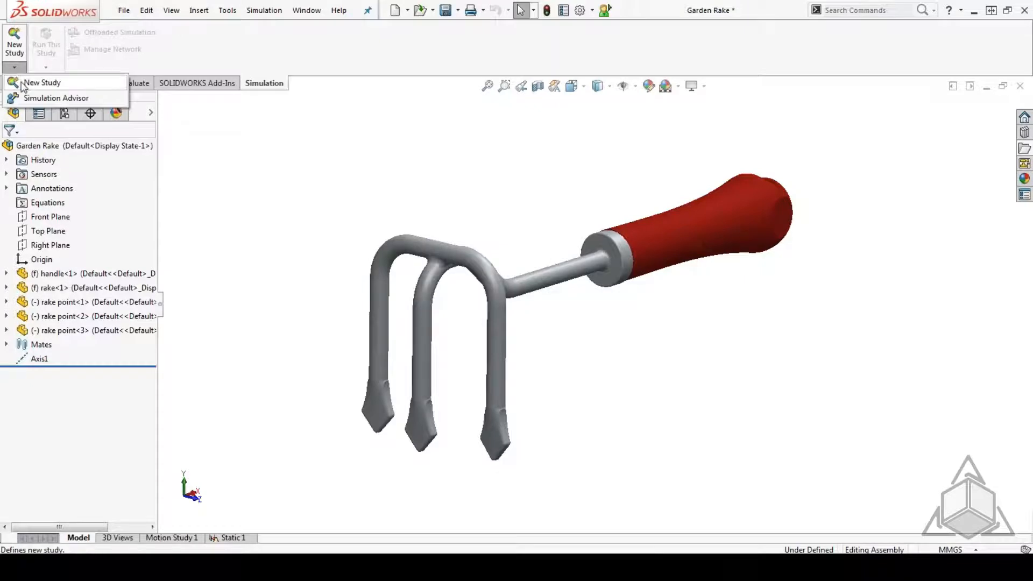
{"action": "left_click", "coordinate": [13, 81]}
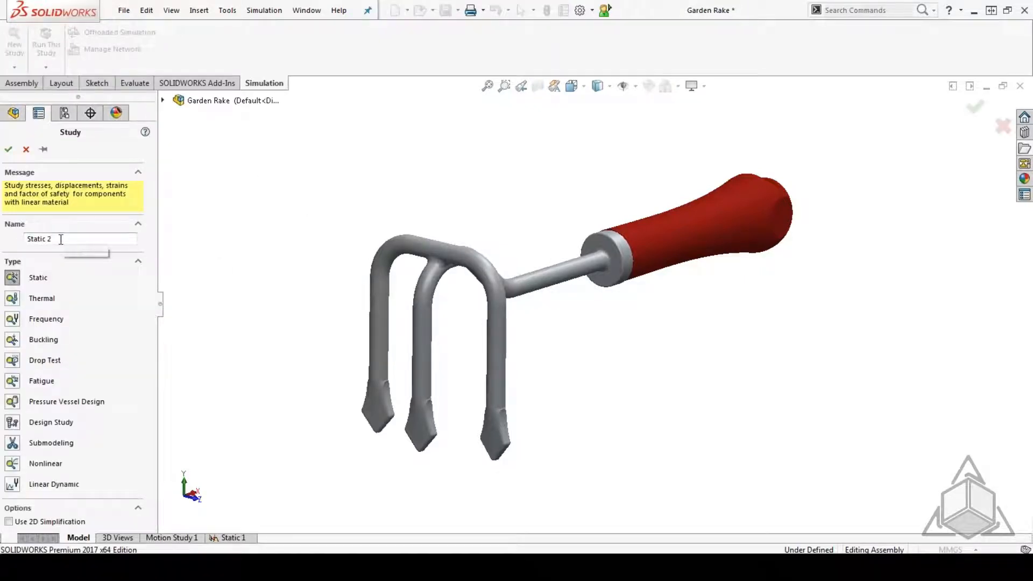
{"action": "left_click", "coordinate": [8, 149]}
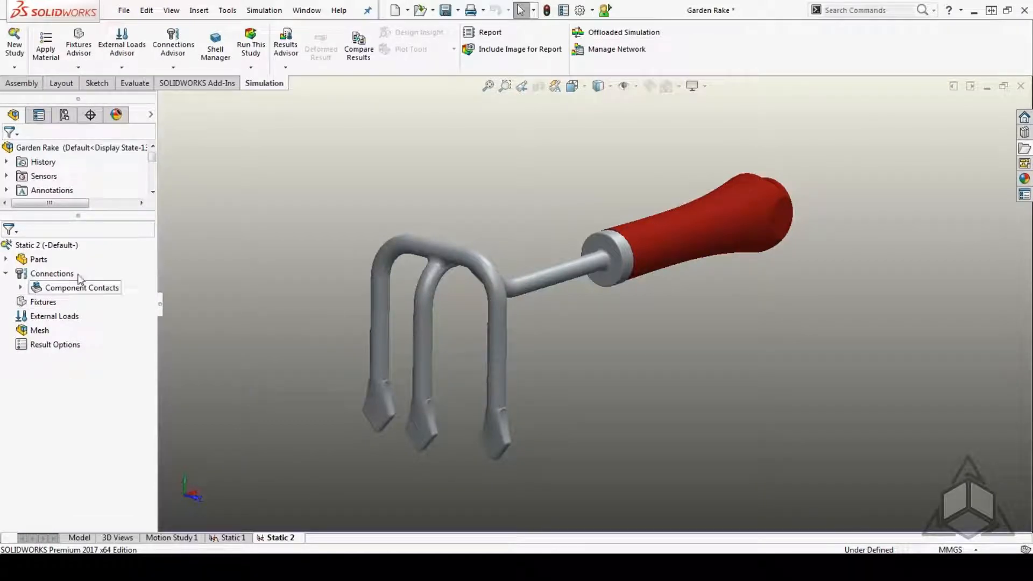
Step: Assign the favorite material ABS PC to the handle part in the study
{"action": "left_click", "coordinate": [6, 258]}
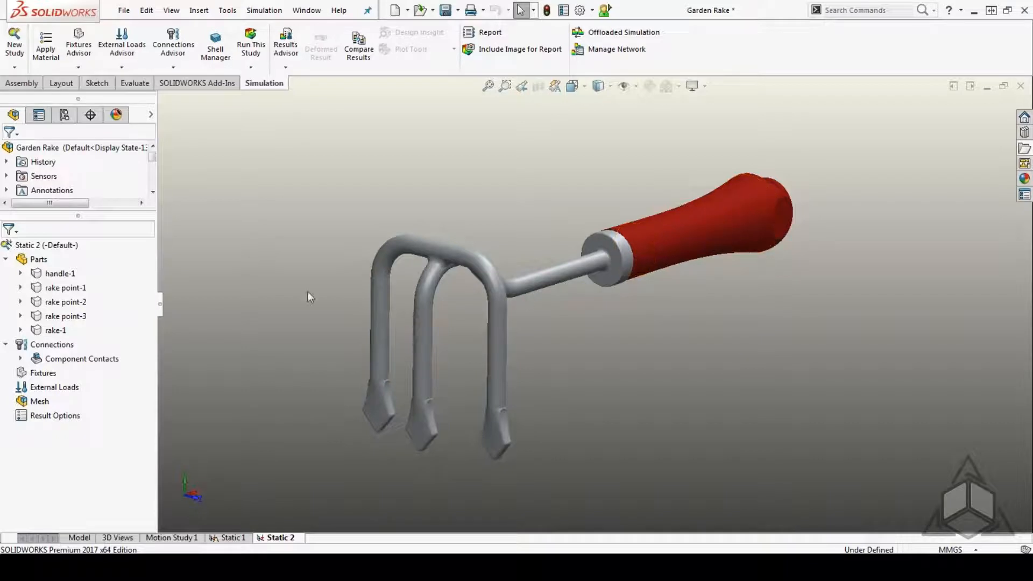
{"action": "right_click", "coordinate": [62, 275]}
{"action": "left_click", "coordinate": [61, 275]}
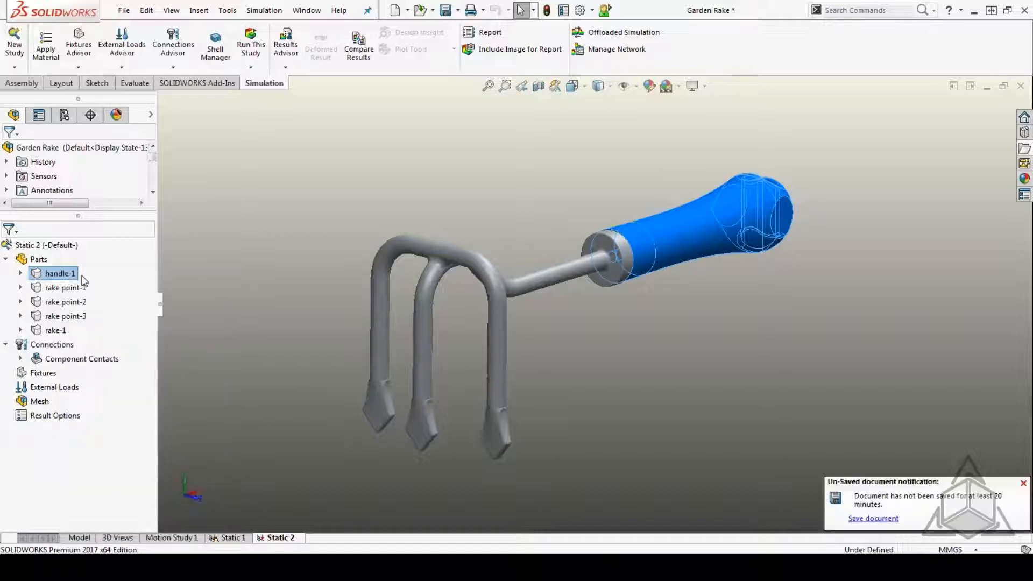
{"action": "right_click", "coordinate": [59, 277]}
{"action": "mouse_move", "coordinate": [141, 301]}
{"action": "left_click", "coordinate": [242, 338]}
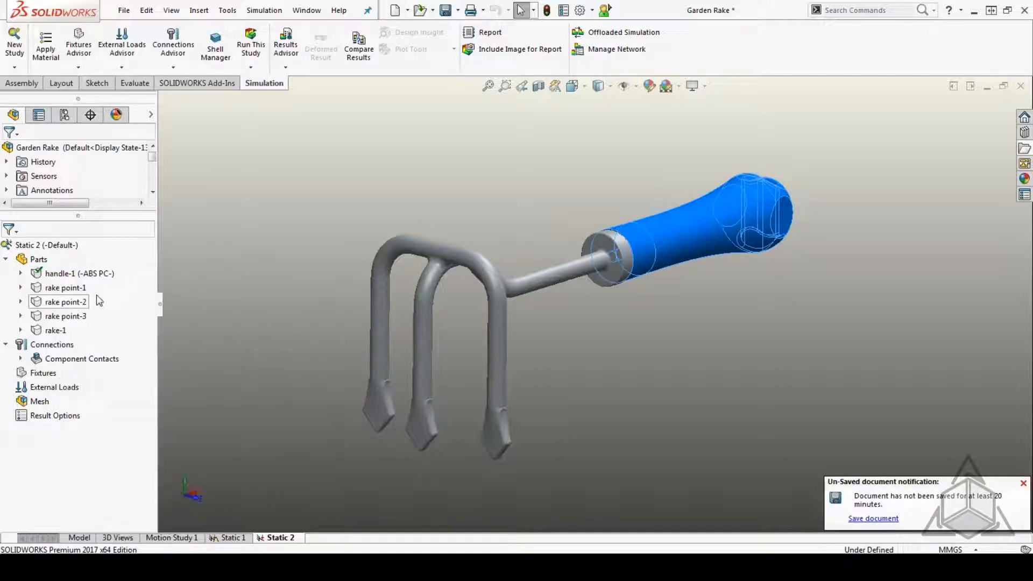
Step: Assign the favorite material Plain Carbon Steel to the three rake points and the rake together
{"action": "left_click", "coordinate": [76, 288]}
{"action": "left_click", "coordinate": [60, 331], "text": "shift"}
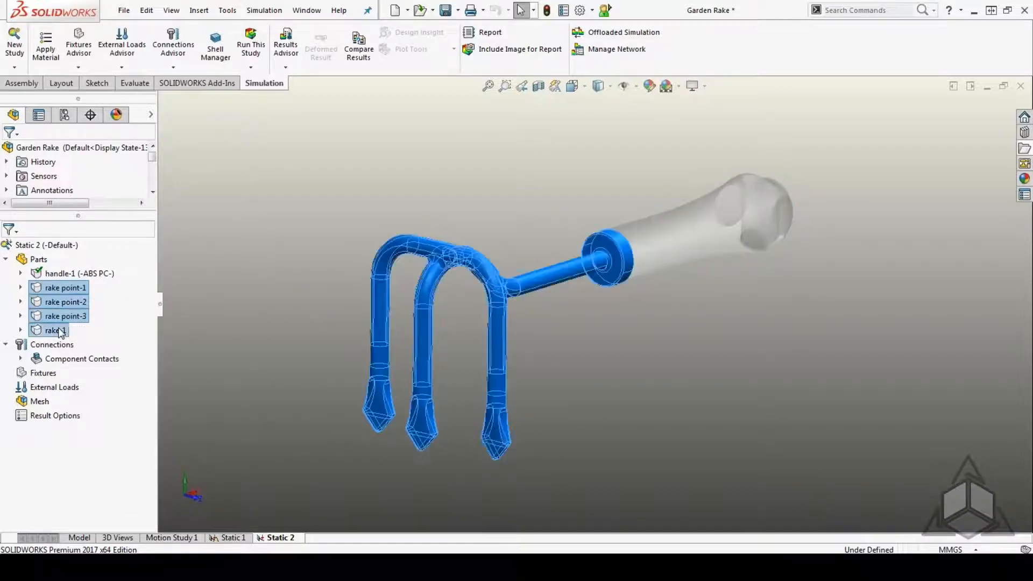
{"action": "right_click", "coordinate": [59, 330]}
{"action": "mouse_move", "coordinate": [120, 357]}
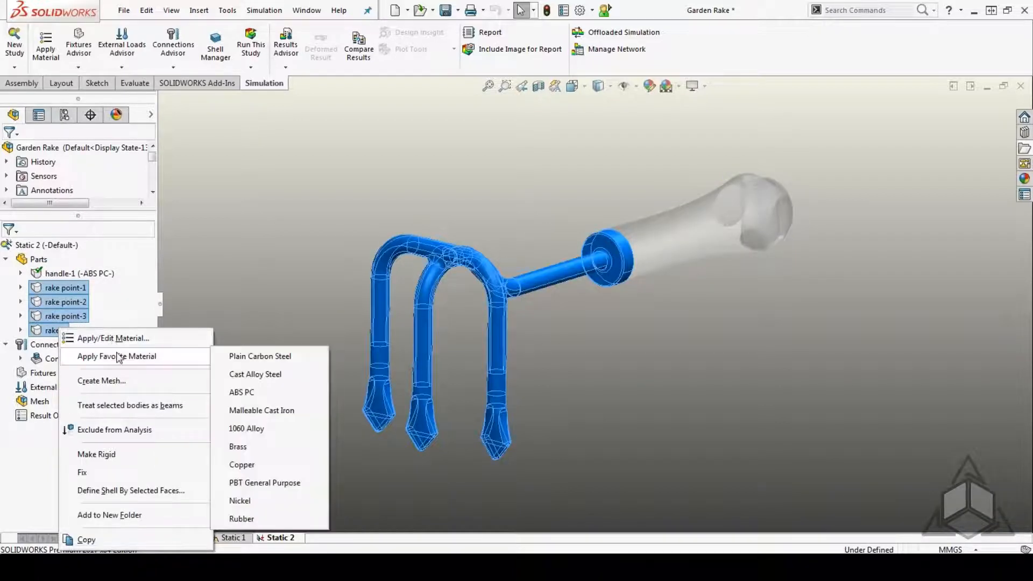
{"action": "left_click", "coordinate": [262, 358]}
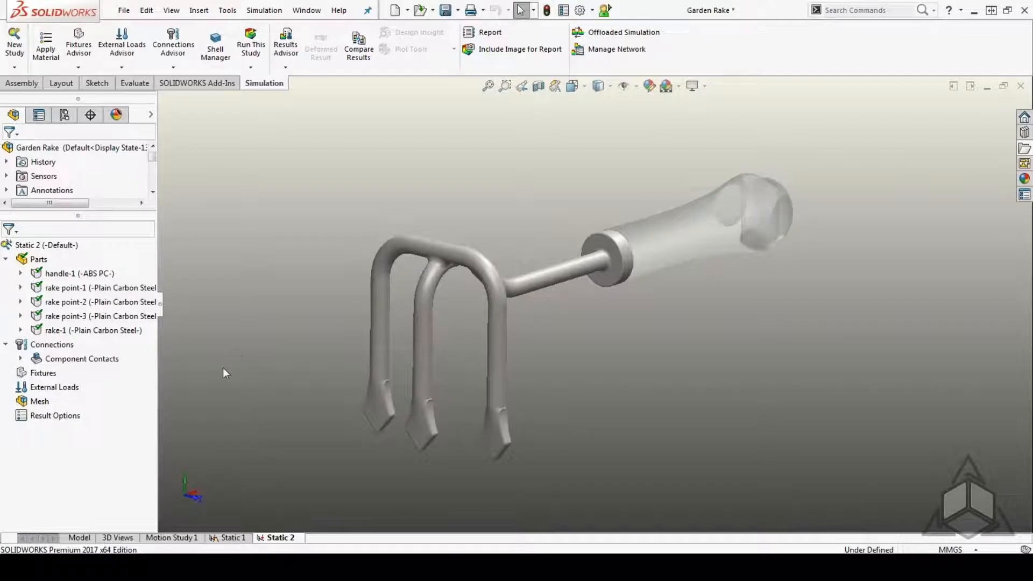
{"action": "right_click", "coordinate": [42, 347]}
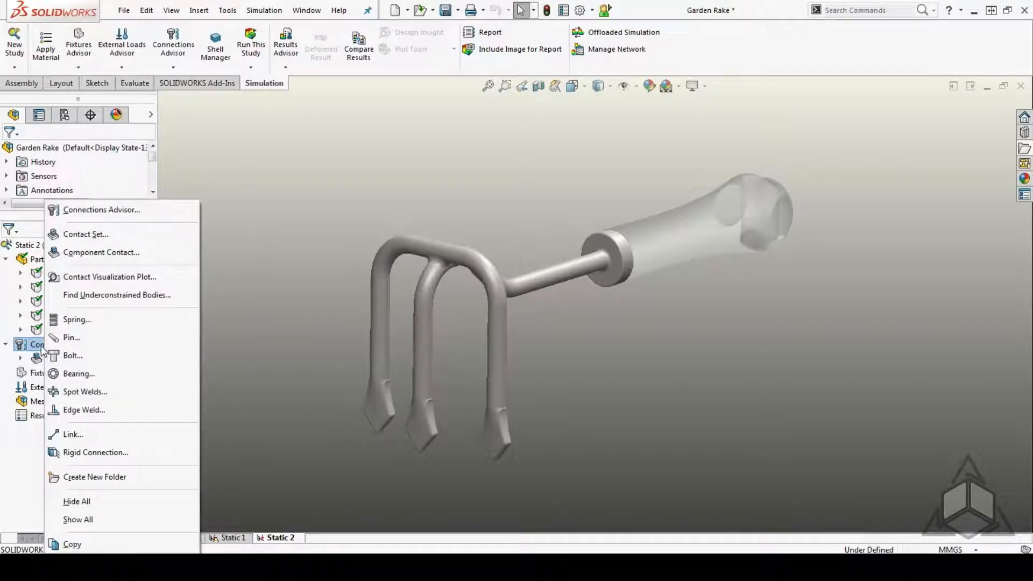
{"action": "left_click", "coordinate": [243, 354]}
Step: Add a Fixed Geometry fixture to the triangular split face at the tip of rake point-3
{"action": "right_click", "coordinate": [34, 374]}
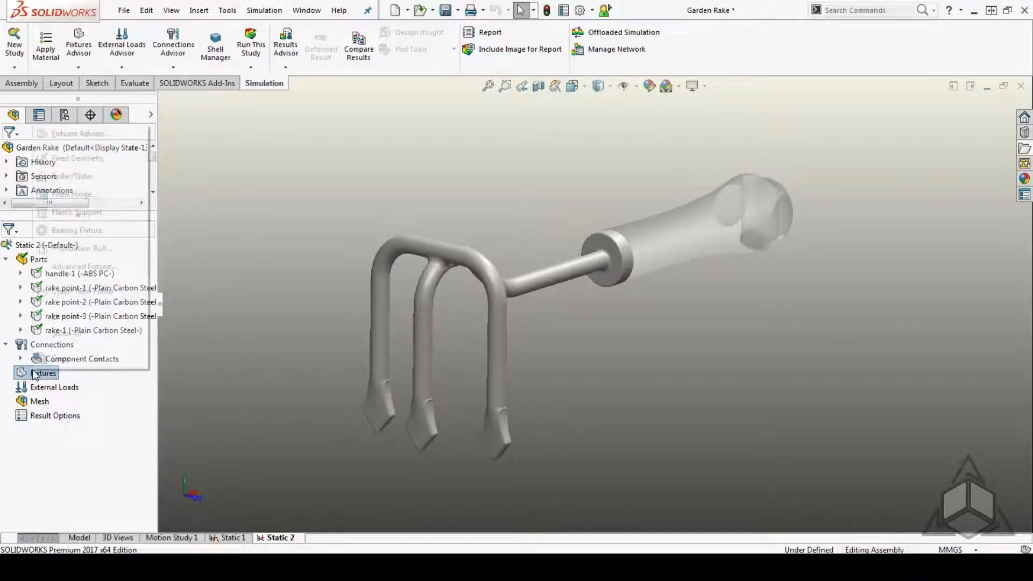
{"action": "left_click", "coordinate": [76, 158]}
{"action": "middle_click_drag", "start_coordinate": [612, 440], "coordinate": [443, 346]}
{"action": "scroll", "coordinate": [443, 352], "scroll_direction": "down", "scroll_amount": 5}
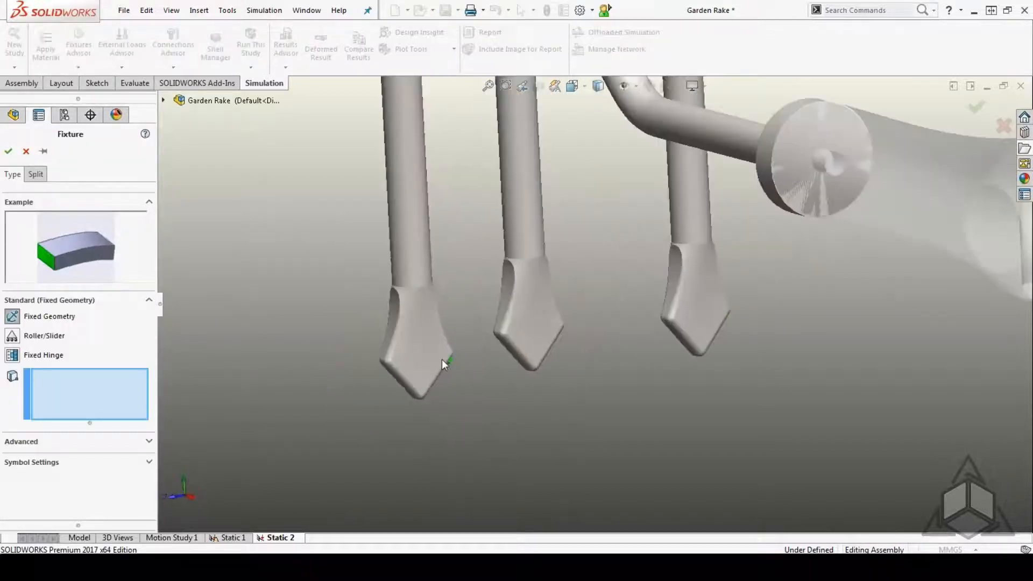
{"action": "left_click", "coordinate": [412, 350]}
{"action": "scroll", "coordinate": [412, 351], "scroll_direction": "down", "scroll_amount": 2}
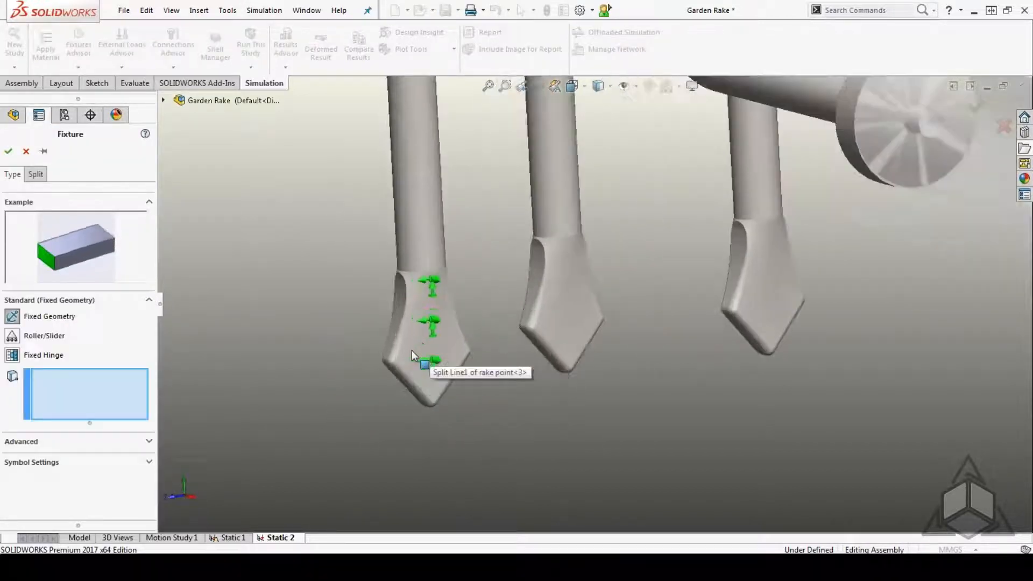
{"action": "left_click", "coordinate": [445, 351]}
{"action": "left_click", "coordinate": [444, 350]}
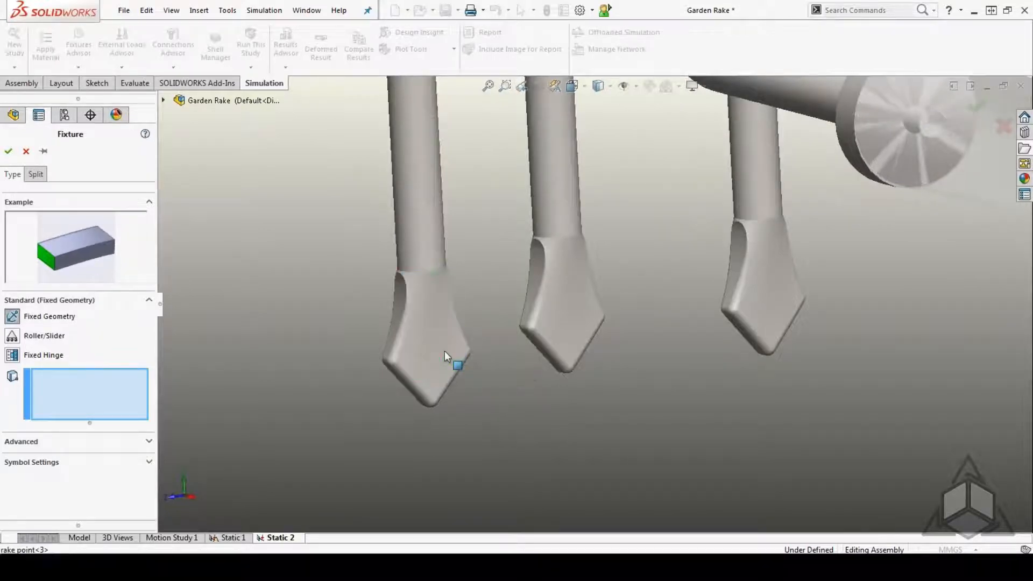
{"action": "left_click", "coordinate": [435, 380]}
{"action": "scroll", "coordinate": [446, 385], "scroll_direction": "down", "scroll_amount": 5}
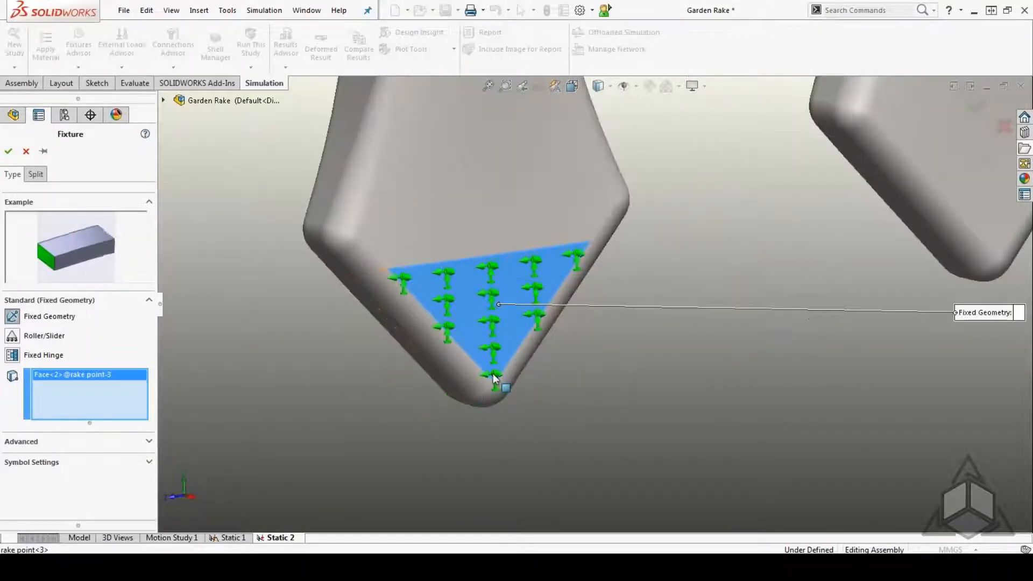
{"action": "scroll", "coordinate": [484, 371], "scroll_direction": "up", "scroll_amount": 5}
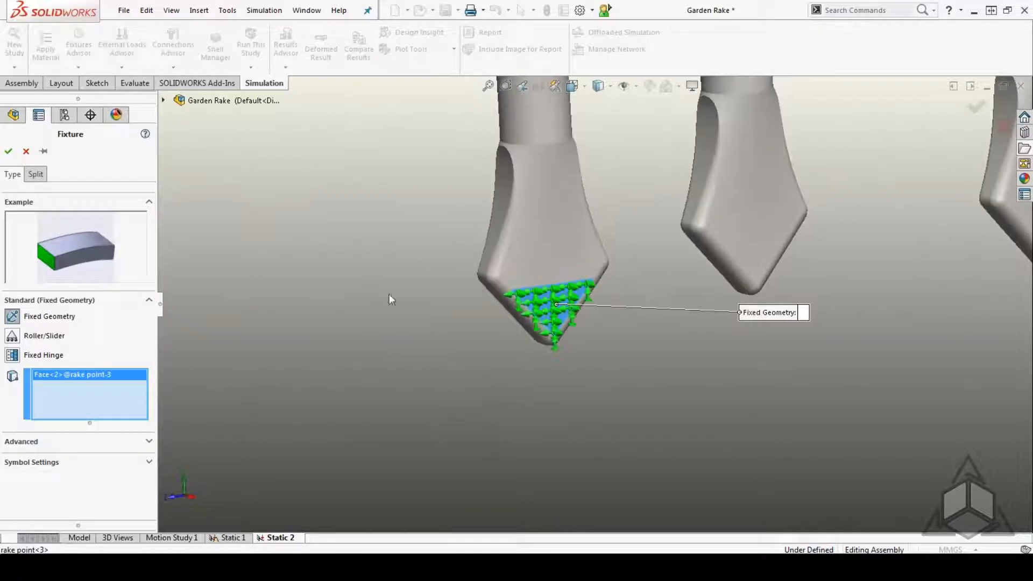
{"action": "left_click", "coordinate": [8, 153]}
{"action": "left_click", "coordinate": [54, 317]}
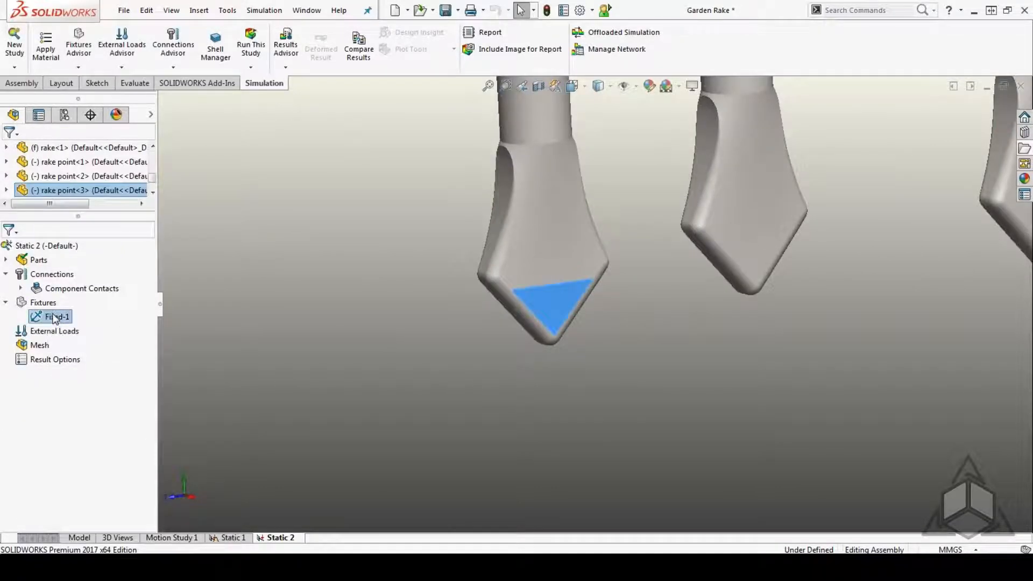
{"action": "left_click", "coordinate": [318, 346]}
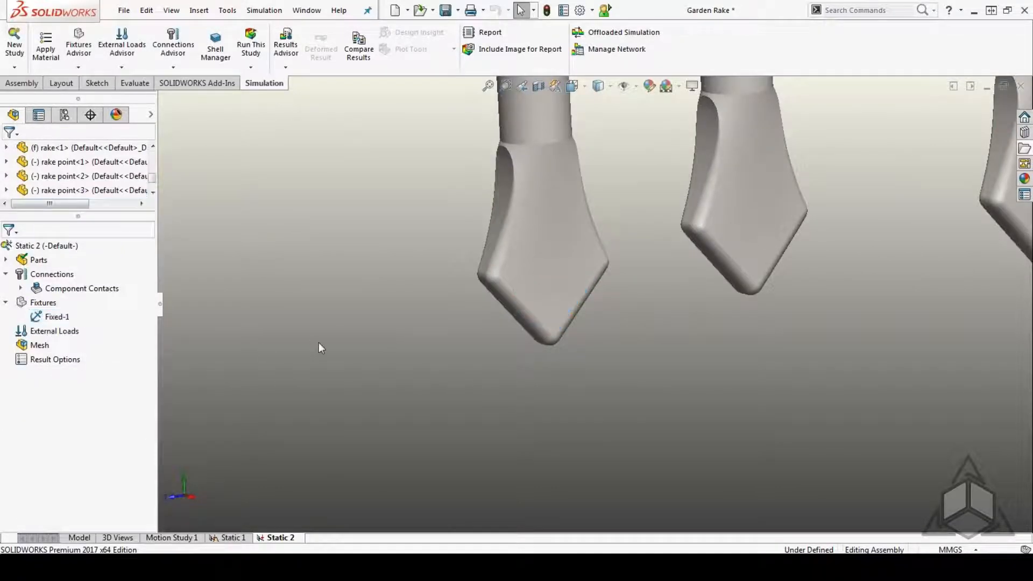
Step: Add a Fixed Geometry fixture to the triangular tip face of the middle rake point
{"action": "right_click", "coordinate": [47, 303]}
{"action": "left_click", "coordinate": [89, 339]}
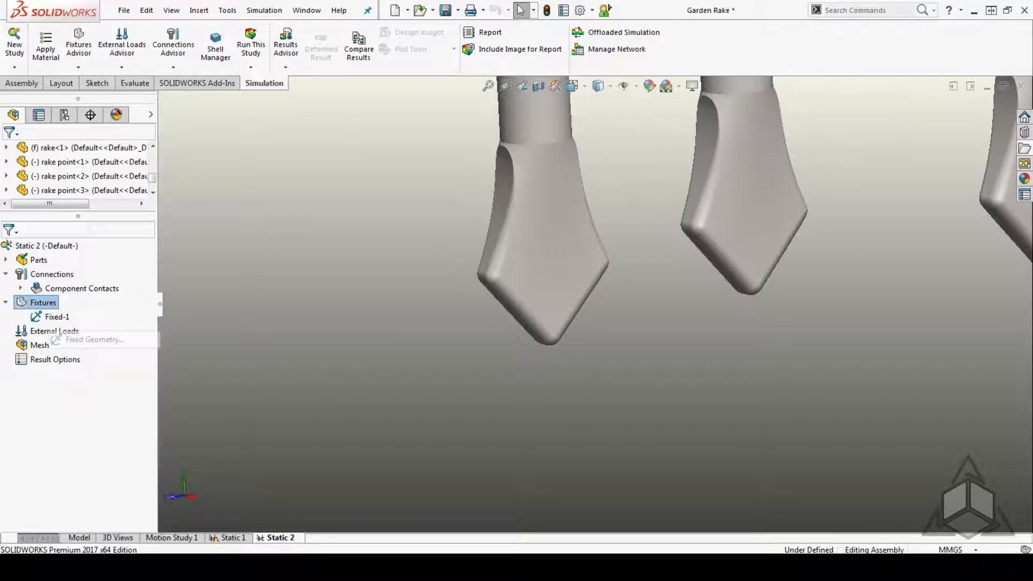
{"action": "left_click", "coordinate": [751, 242]}
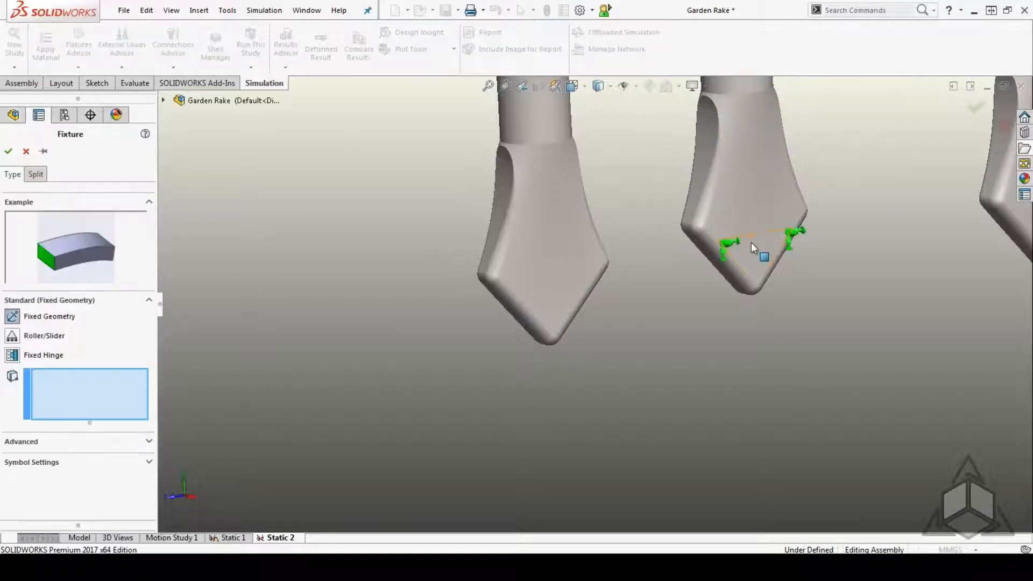
{"action": "left_click", "coordinate": [8, 151]}
Step: Add a Fixed Geometry fixture to the triangular tip face of rake point-1
{"action": "right_click", "coordinate": [43, 303]}
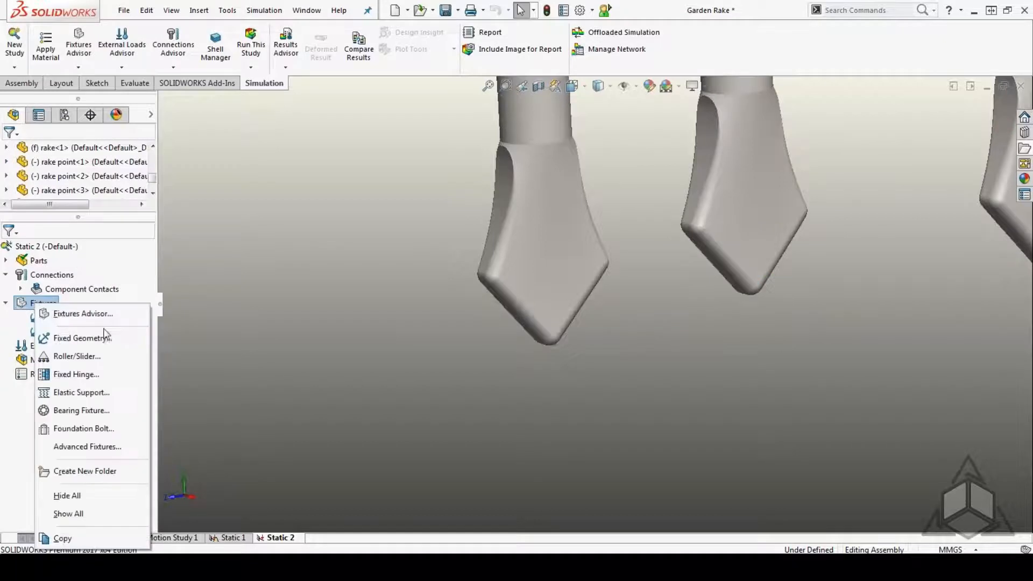
{"action": "left_click", "coordinate": [80, 338]}
{"action": "scroll", "coordinate": [830, 294], "scroll_direction": "up", "scroll_amount": 3}
{"action": "scroll", "coordinate": [721, 286], "scroll_direction": "down", "scroll_amount": 3}
{"action": "left_click", "coordinate": [720, 286]}
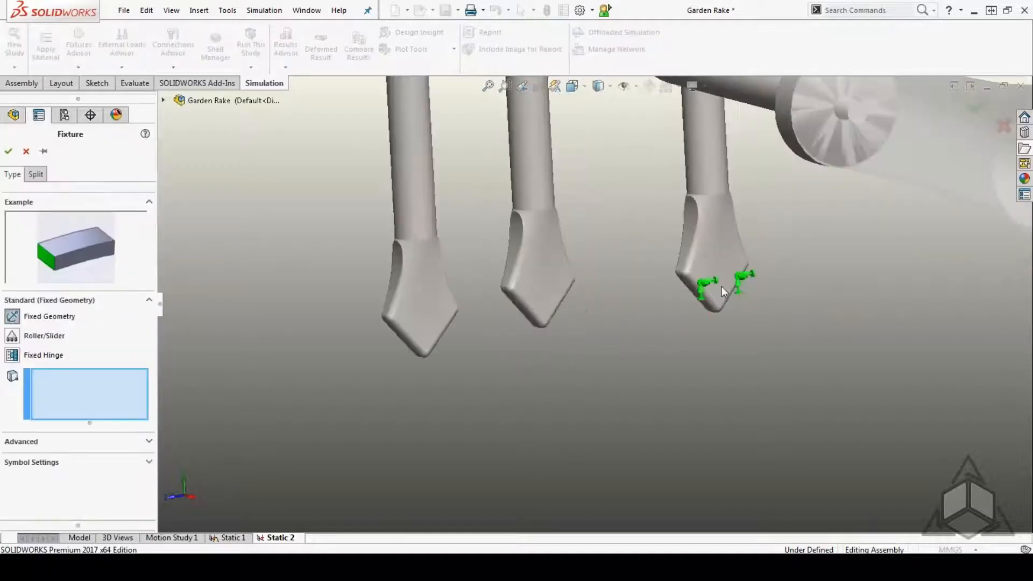
{"action": "scroll", "coordinate": [687, 292], "scroll_direction": "down", "scroll_amount": 2}
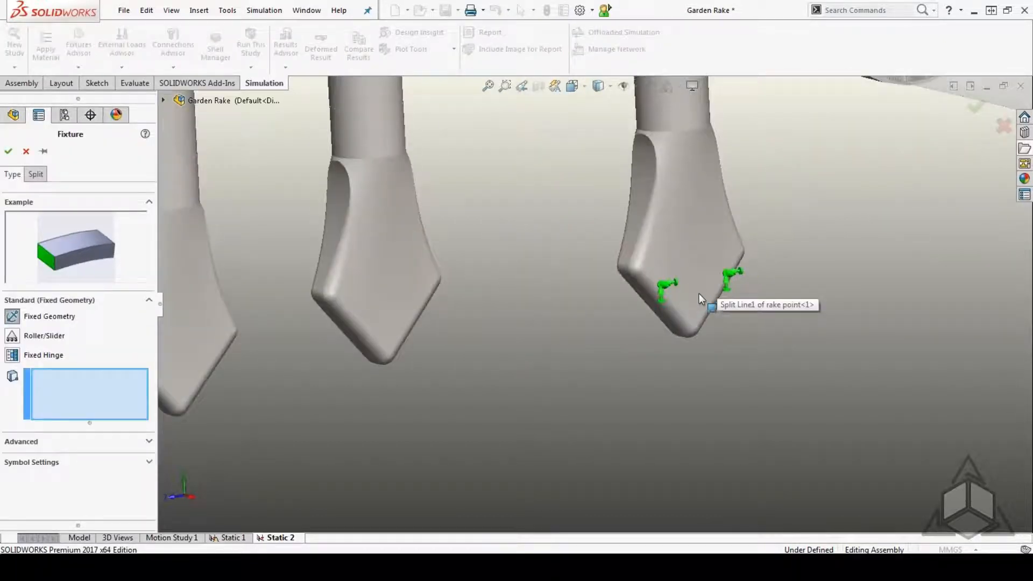
{"action": "left_click", "coordinate": [697, 299]}
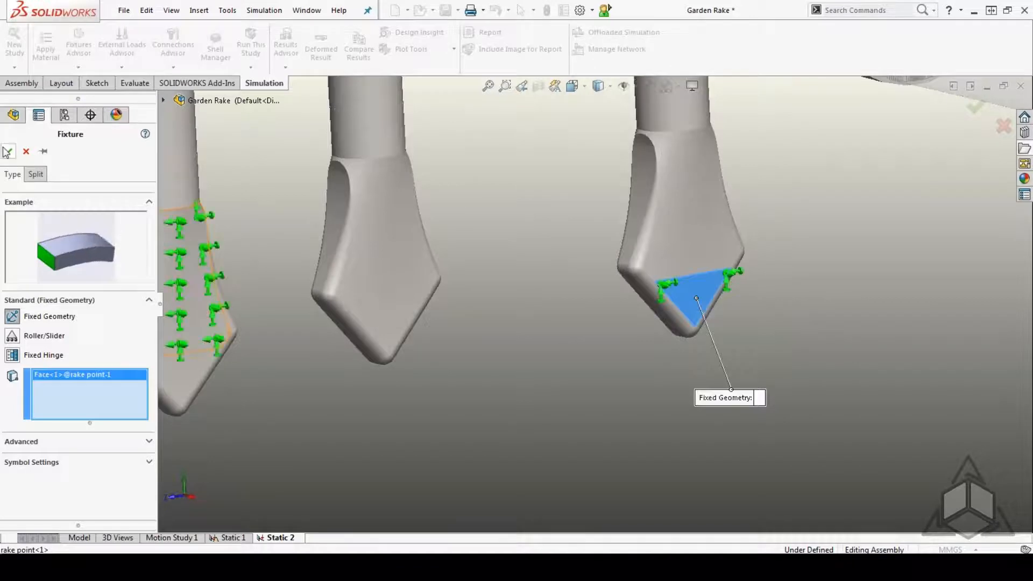
{"action": "key", "text": "Return"}
Step: Start a Force load on the handle's grip face, using a selected direction referenced to the Front Plane
{"action": "scroll", "coordinate": [480, 391], "scroll_direction": "up", "scroll_amount": 3}
{"action": "middle_click_drag", "start_coordinate": [480, 390], "coordinate": [506, 389]}
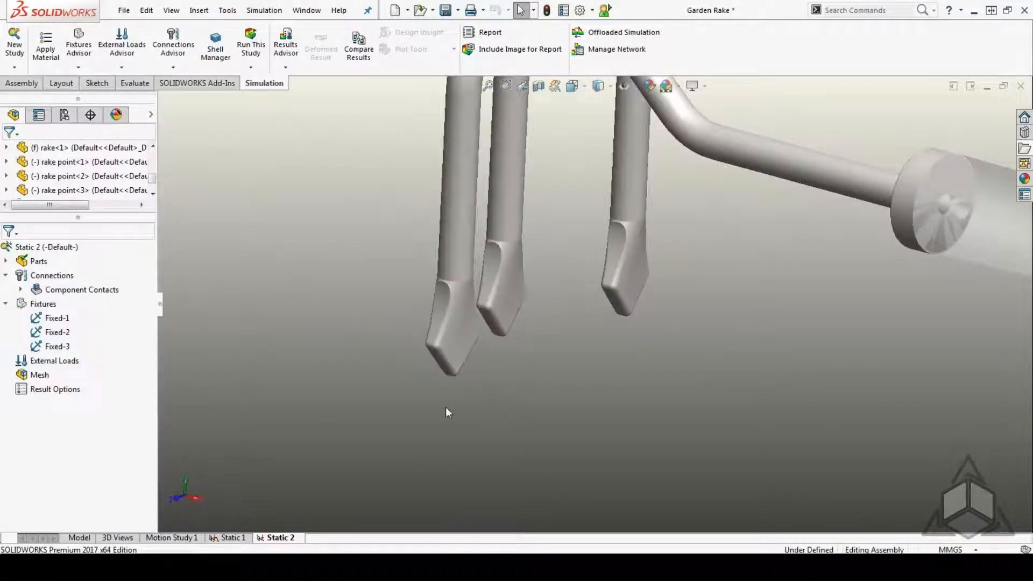
{"action": "middle_click_drag", "start_coordinate": [431, 396], "coordinate": [425, 388]}
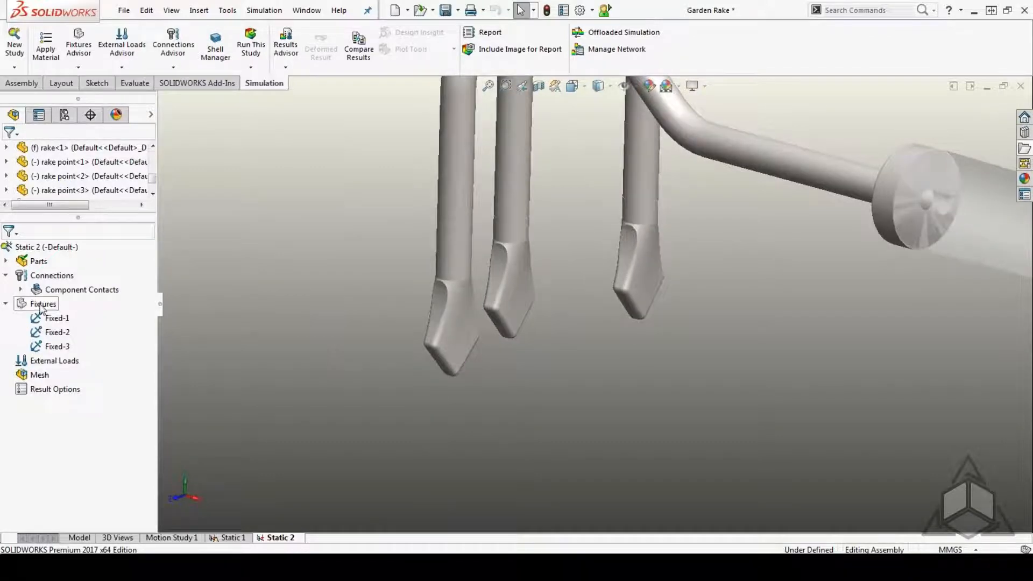
{"action": "right_click", "coordinate": [53, 364]}
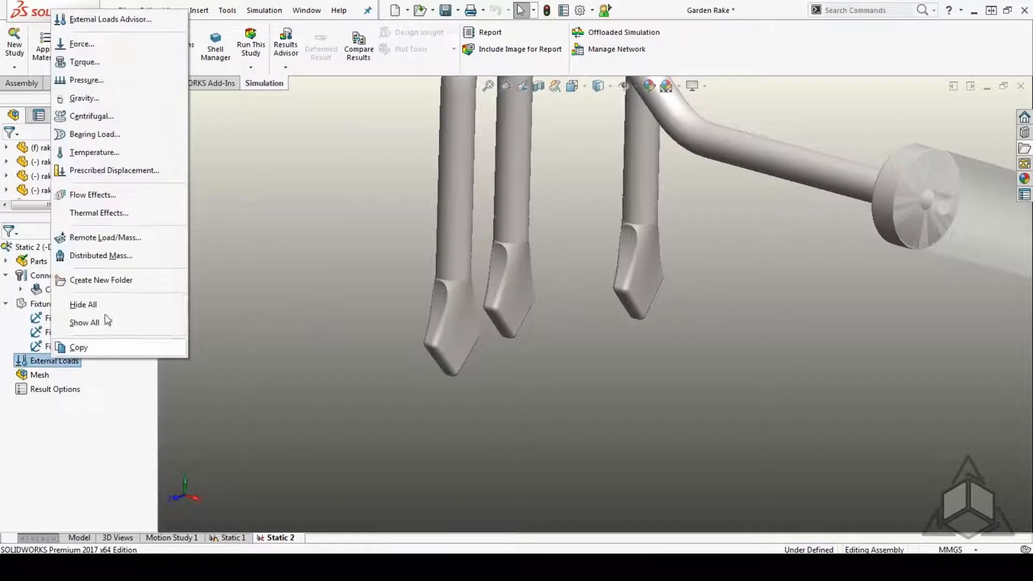
{"action": "left_click", "coordinate": [92, 50]}
{"action": "left_click", "coordinate": [962, 241]}
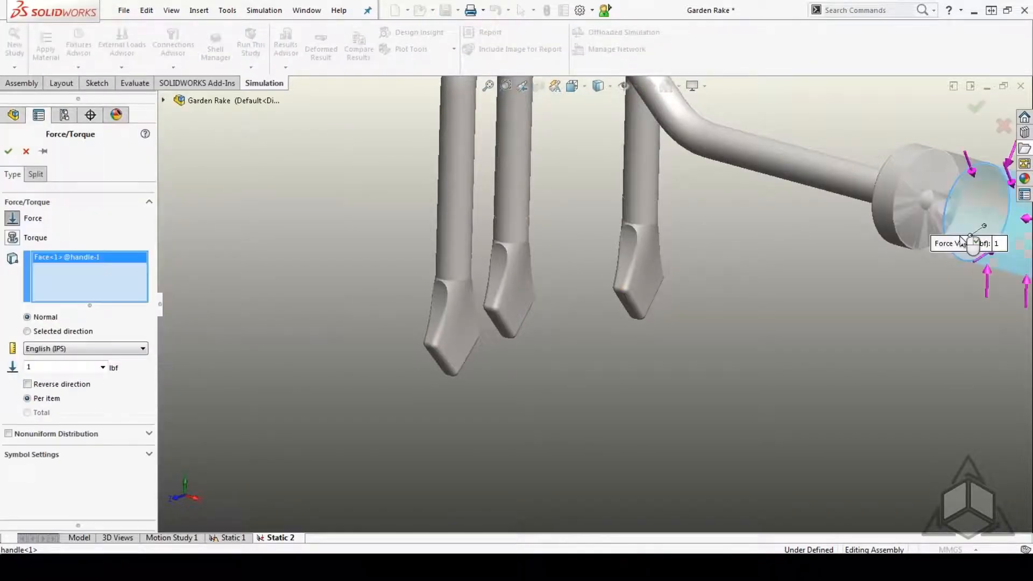
{"action": "left_click", "coordinate": [73, 329]}
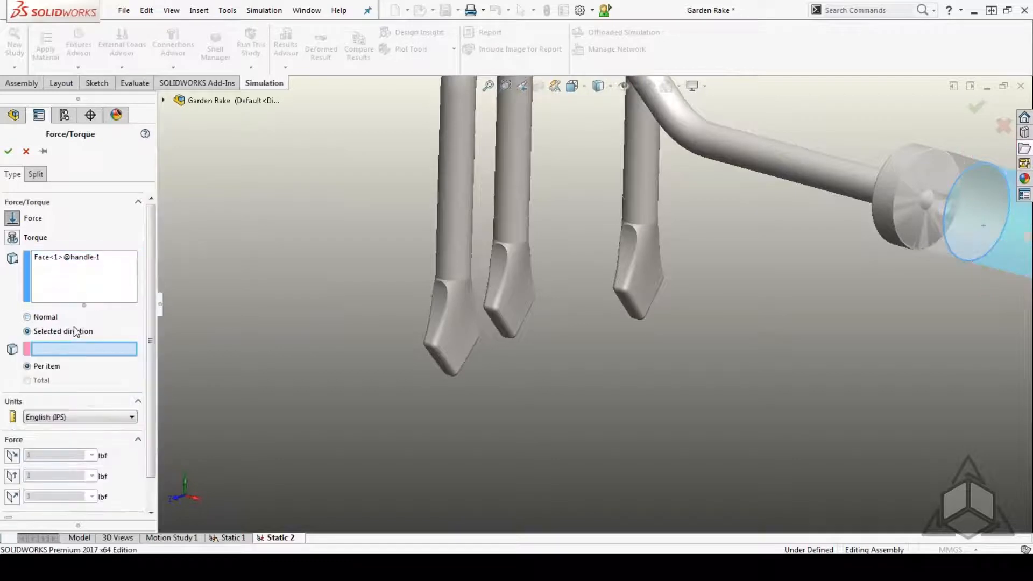
{"action": "left_click", "coordinate": [163, 101]}
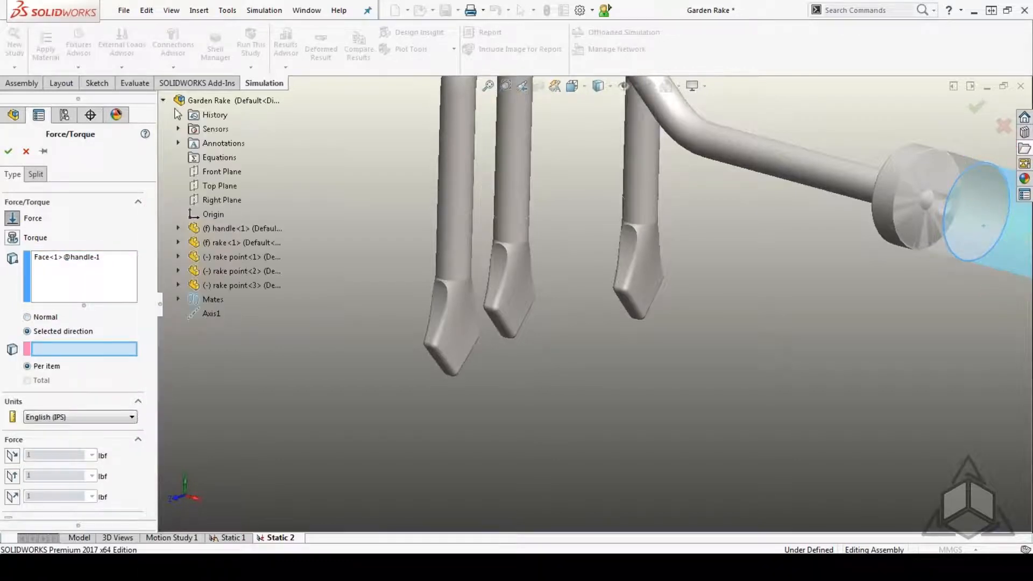
{"action": "left_click", "coordinate": [224, 173]}
{"action": "key", "text": "f"}
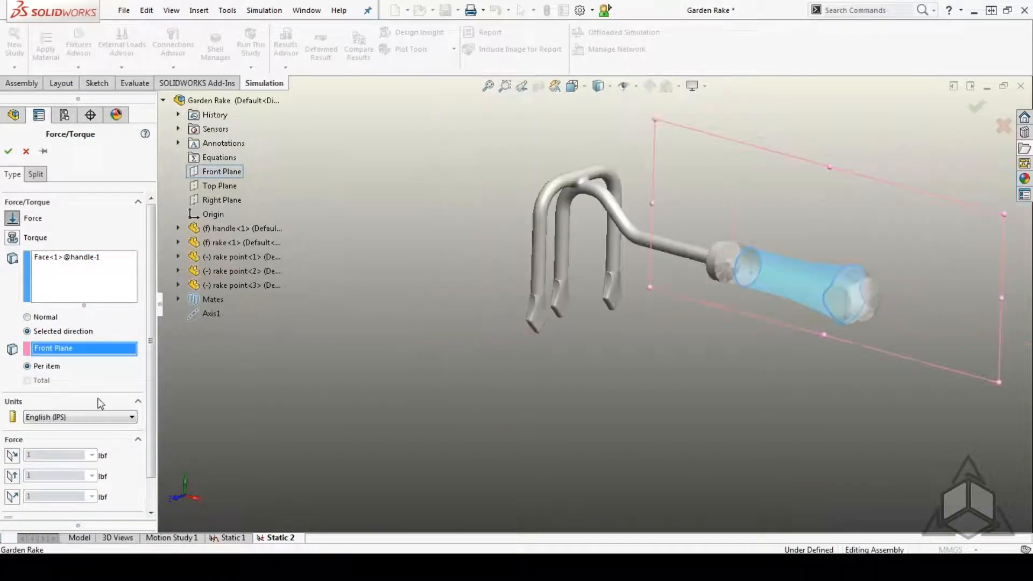
Step: Set the handle force to 25 lbf along plane direction 2 only, pointing upward, leaving direction 1 off
{"action": "left_click", "coordinate": [12, 455]}
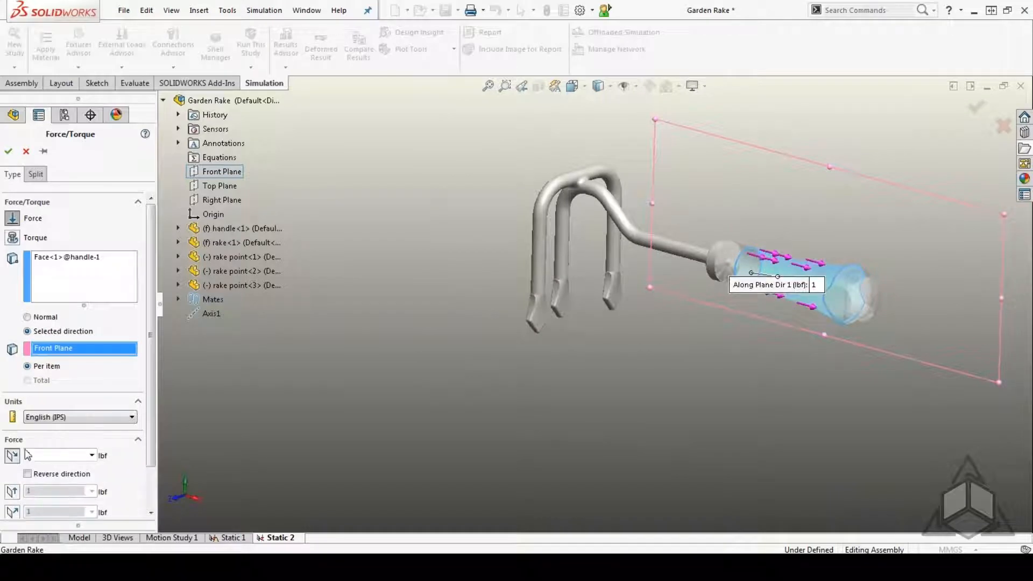
{"action": "left_click", "coordinate": [12, 456]}
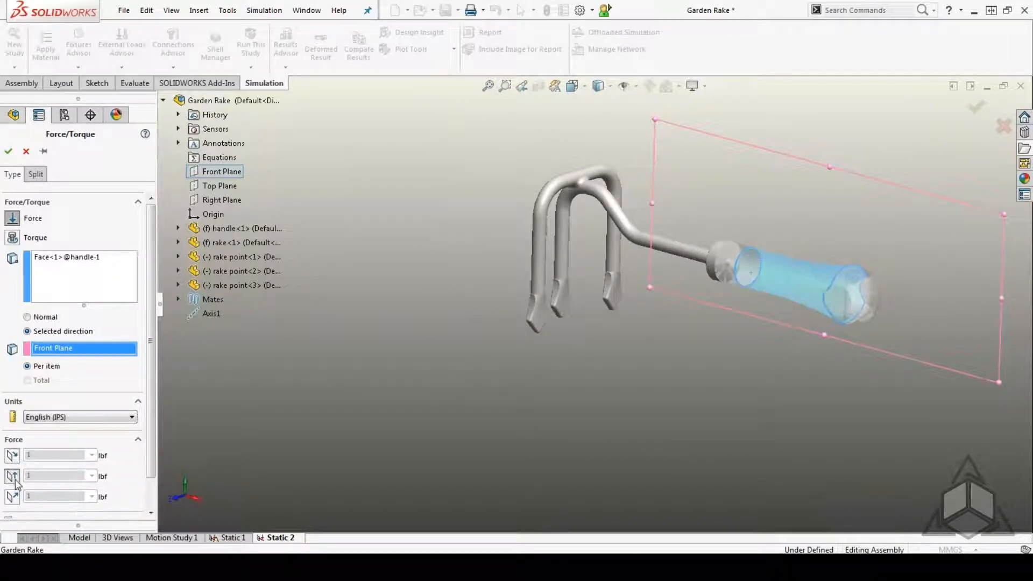
{"action": "left_click", "coordinate": [14, 477]}
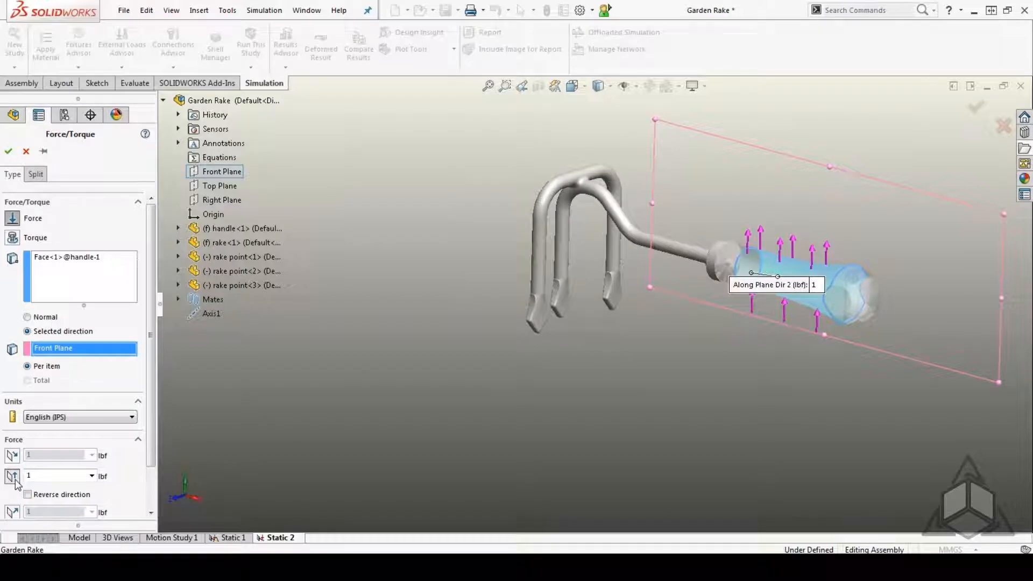
{"action": "double_click", "coordinate": [52, 476]}
{"action": "type", "text": "25"}
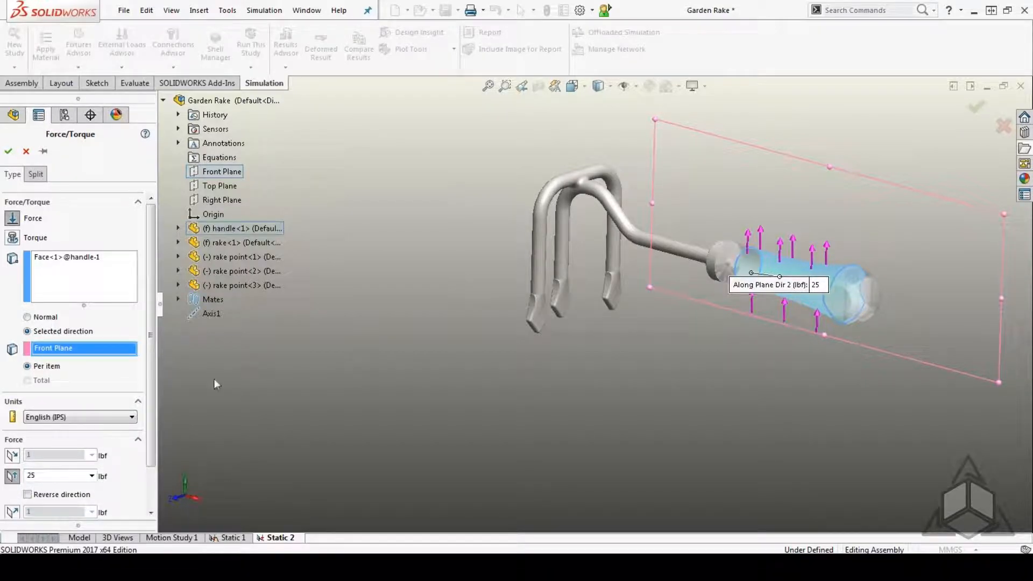
Step: Accept the first force and start a second Force load on the handle's grip face, using a selected direction referenced to the Top Plane
{"action": "left_click", "coordinate": [9, 152]}
{"action": "right_click", "coordinate": [47, 361]}
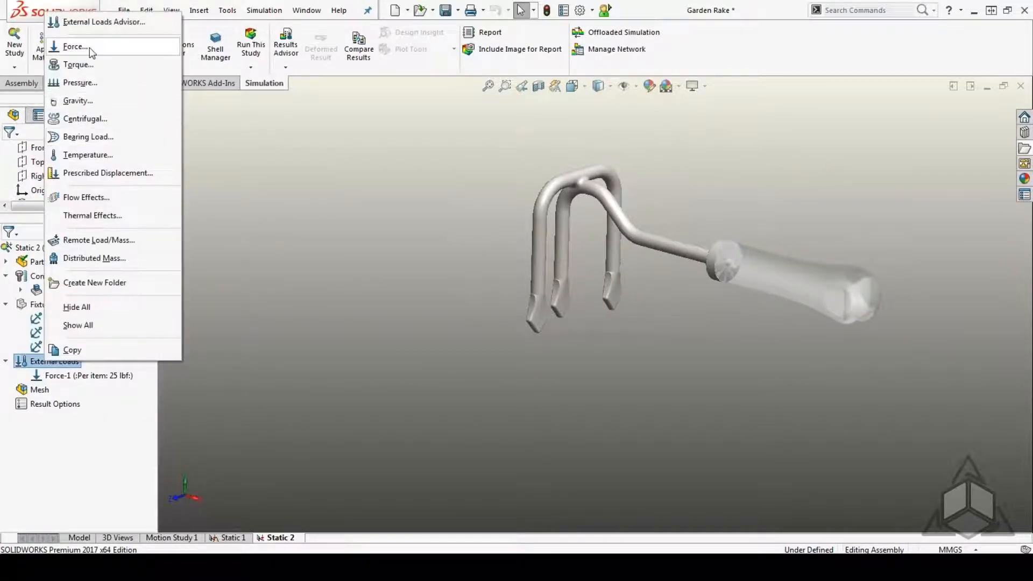
{"action": "left_click", "coordinate": [86, 45]}
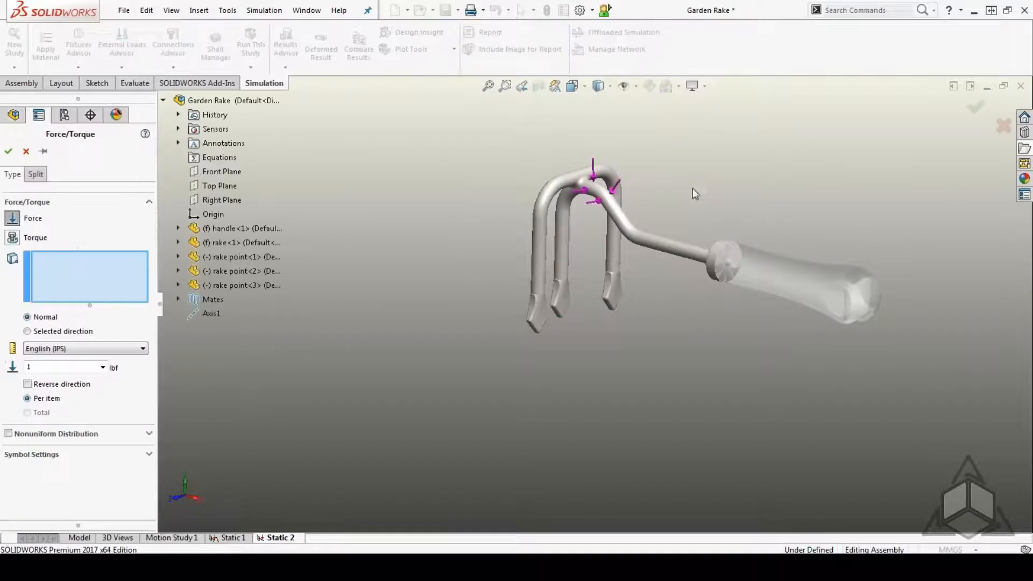
{"action": "left_click", "coordinate": [792, 273]}
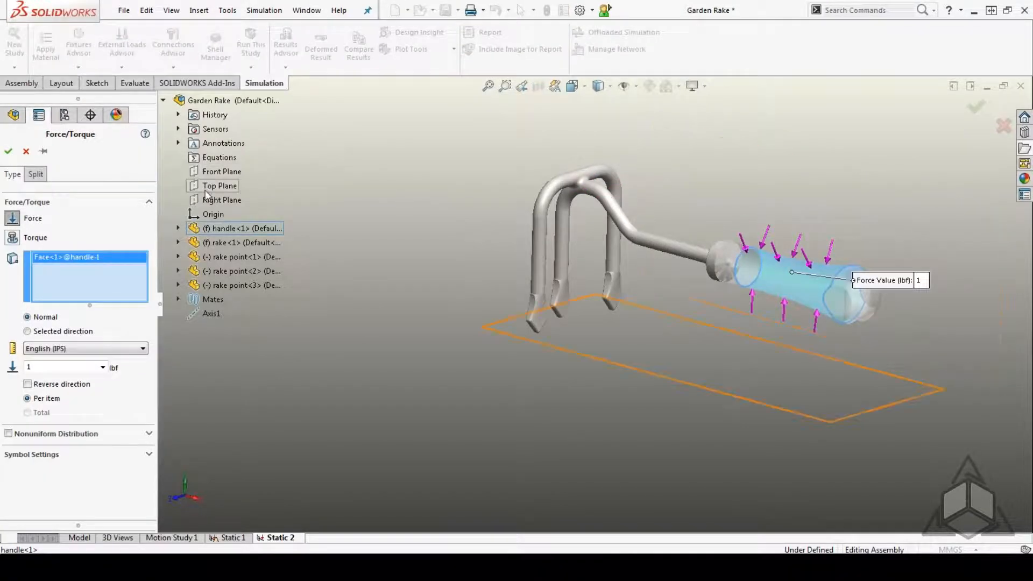
{"action": "left_click", "coordinate": [73, 331]}
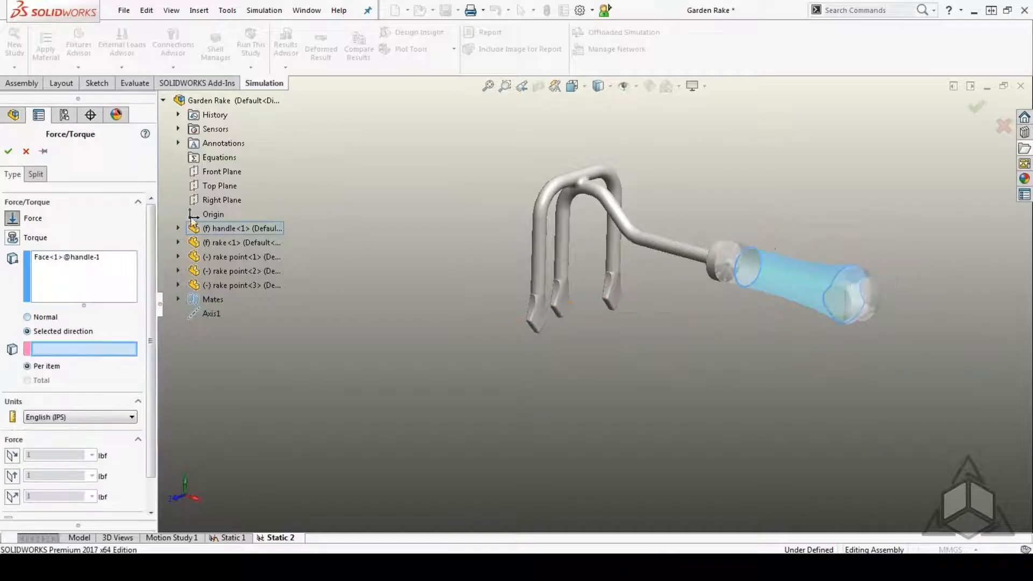
{"action": "left_click", "coordinate": [219, 186]}
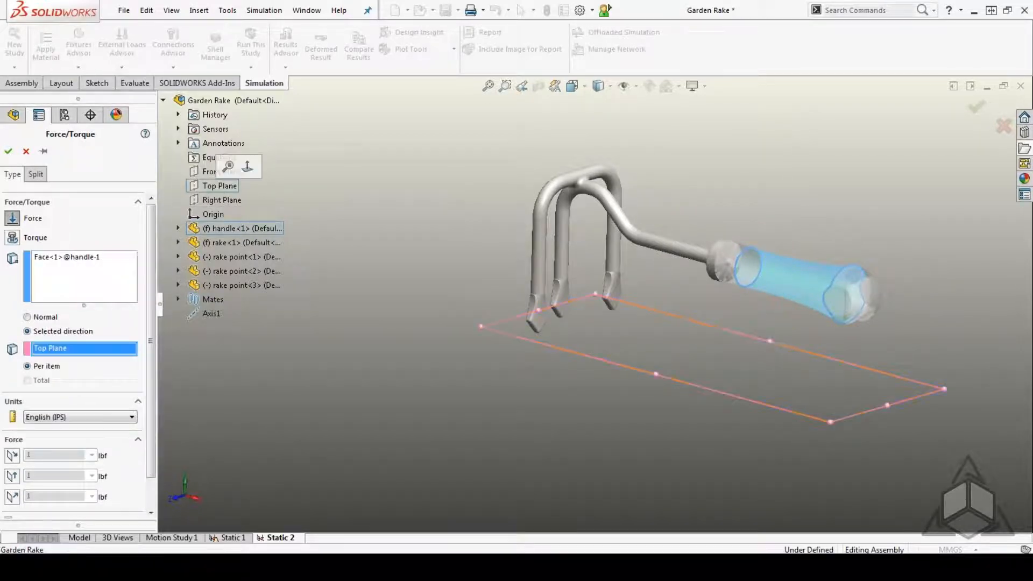
Step: Set the second handle force to -25 lbf normal to the Top Plane, pointing downward, and apply it
{"action": "left_click", "coordinate": [12, 456]}
{"action": "left_click", "coordinate": [12, 496]}
{"action": "double_click", "coordinate": [46, 494]}
{"action": "type", "text": "-25"}
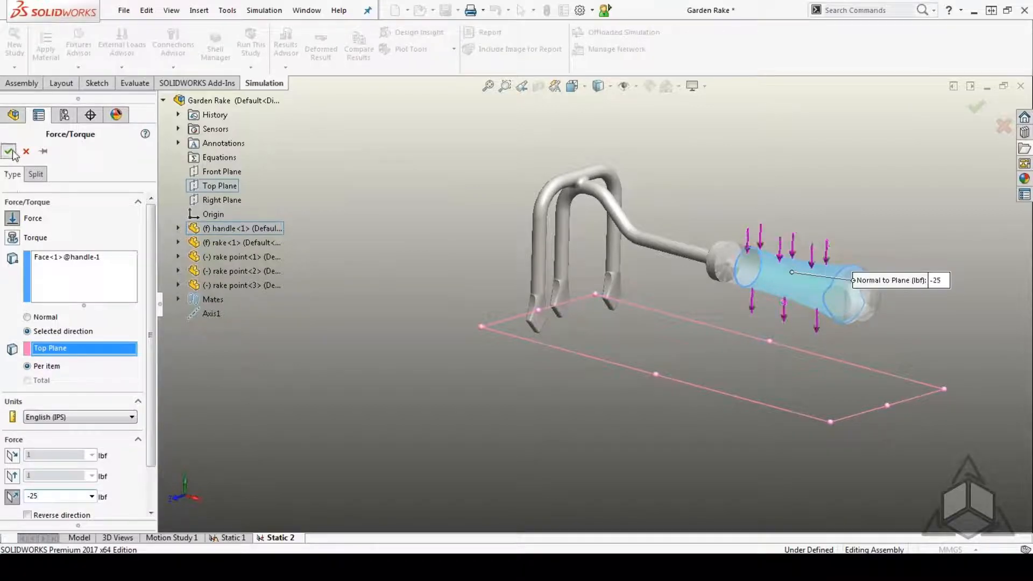
{"action": "left_click", "coordinate": [9, 151]}
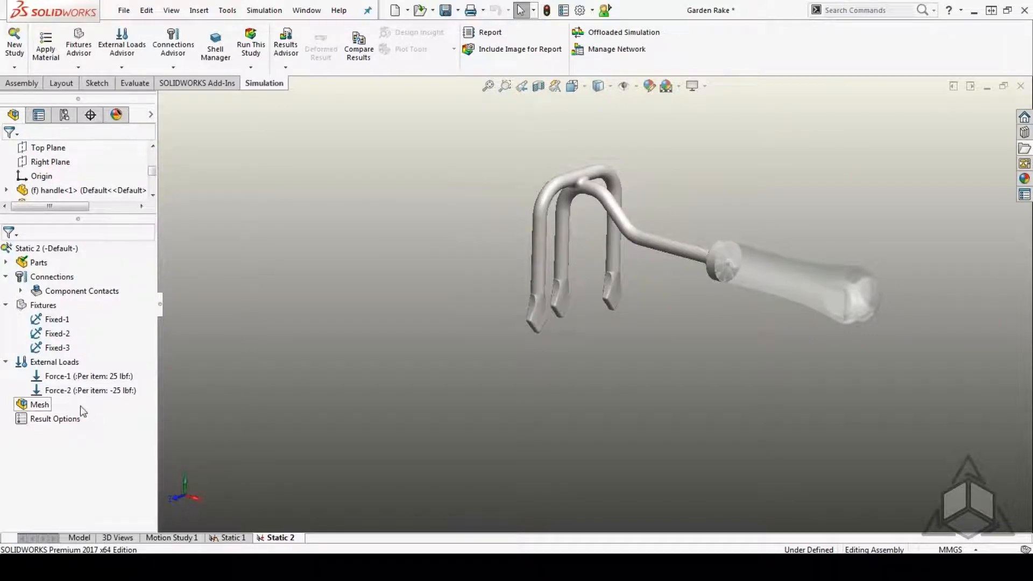
{"action": "right_click", "coordinate": [43, 280]}
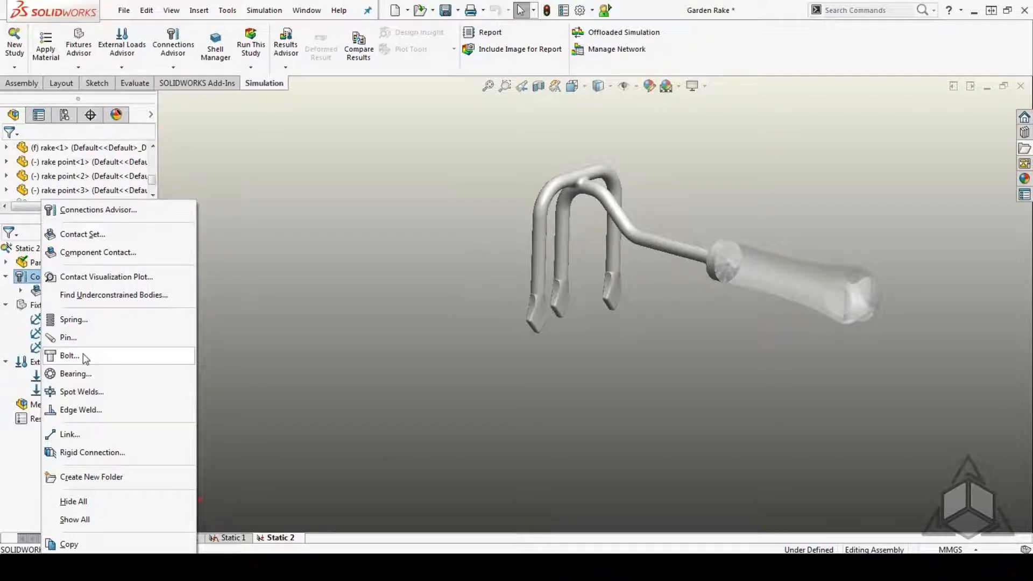
{"action": "left_click", "coordinate": [349, 301]}
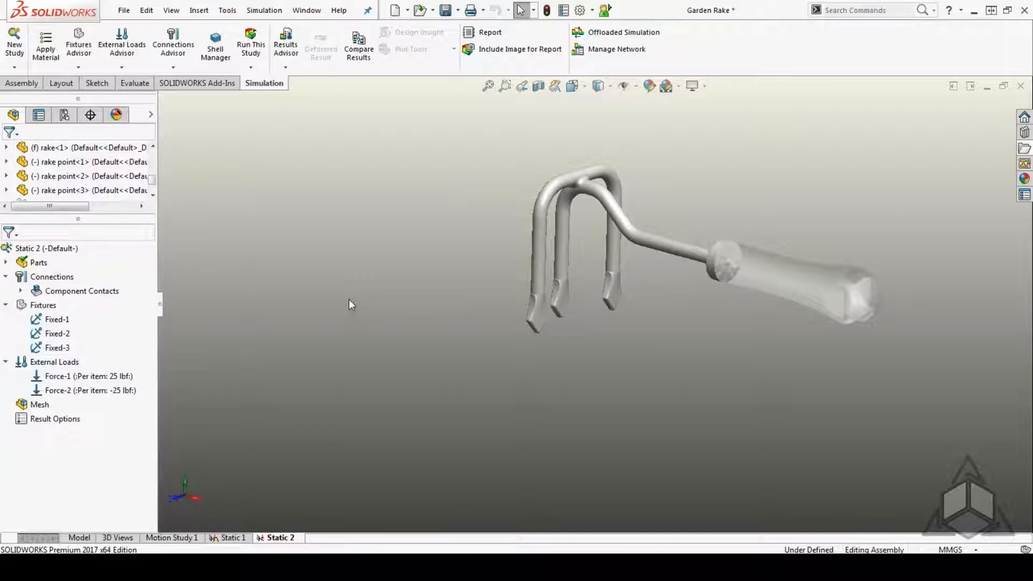
Step: Open the Load Case Manager for the Static 2 study and add a first primary load case
{"action": "left_click", "coordinate": [47, 251]}
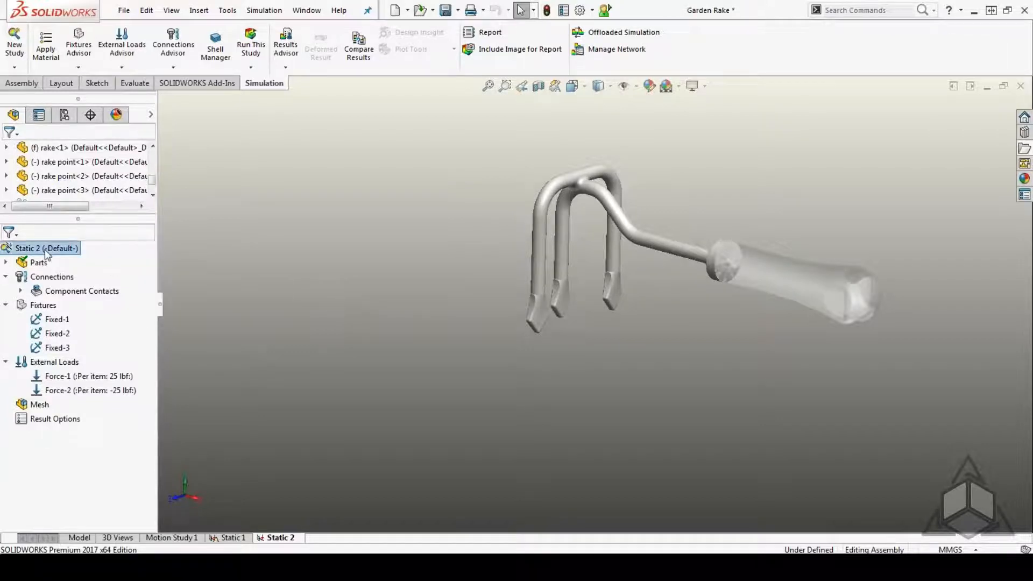
{"action": "right_click", "coordinate": [47, 253]}
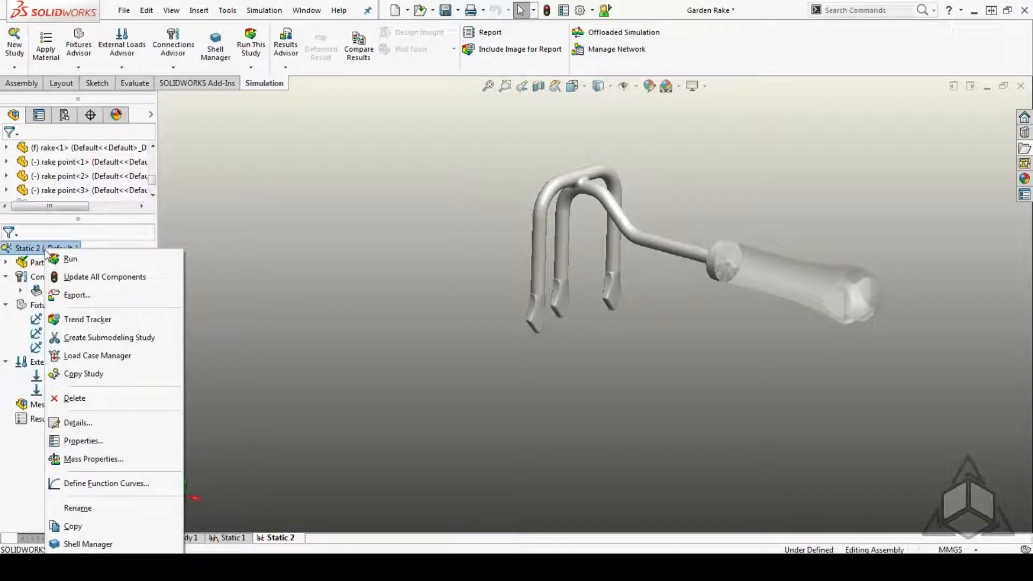
{"action": "left_click", "coordinate": [120, 357]}
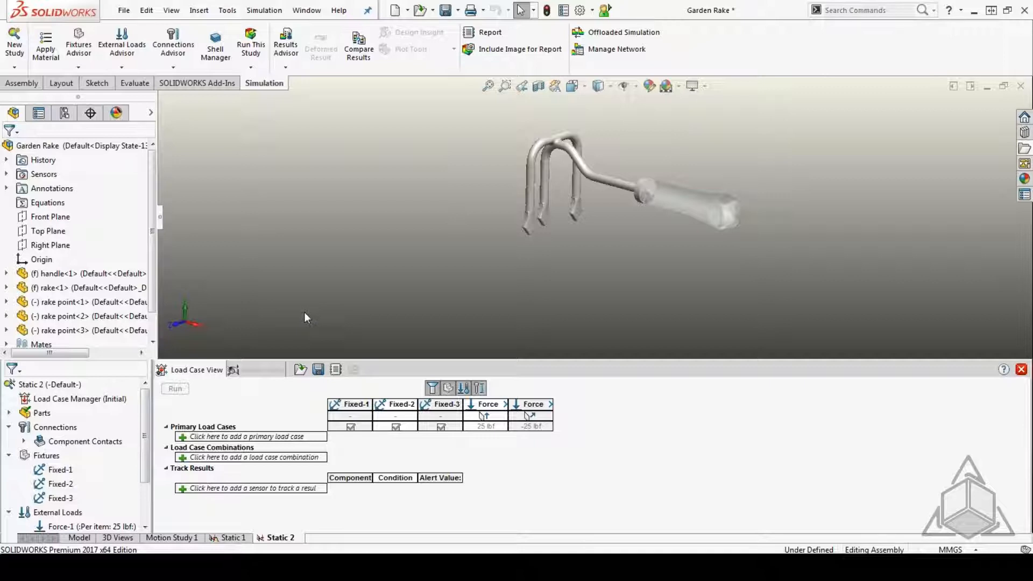
{"action": "mouse_move", "coordinate": [146, 414]}
{"action": "left_mouse_down"}
{"action": "mouse_move", "coordinate": [143, 466]}
{"action": "mouse_move", "coordinate": [143, 395]}
{"action": "left_mouse_up"}
{"action": "left_click", "coordinate": [185, 438]}
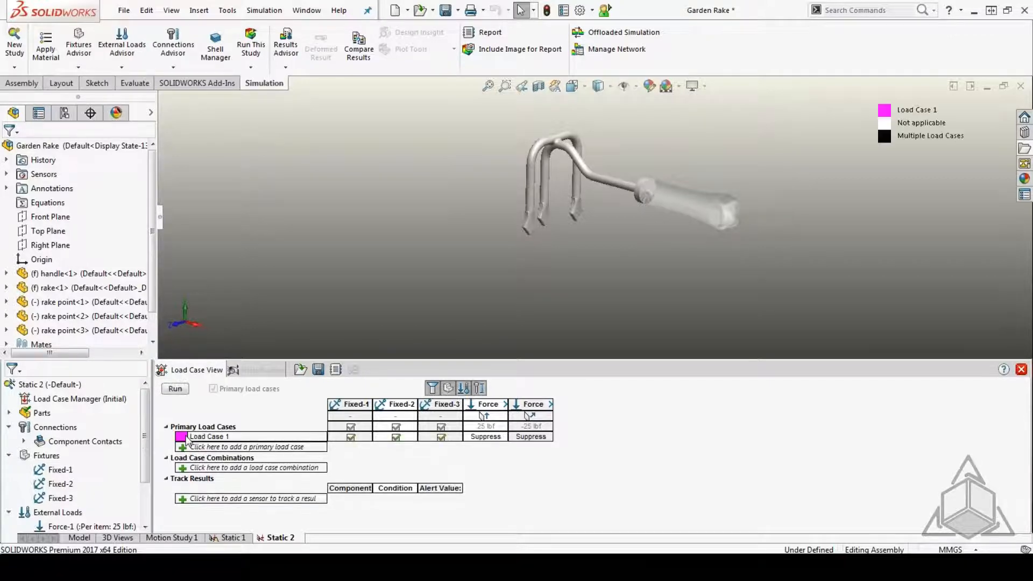
{"action": "double_click", "coordinate": [238, 437]}
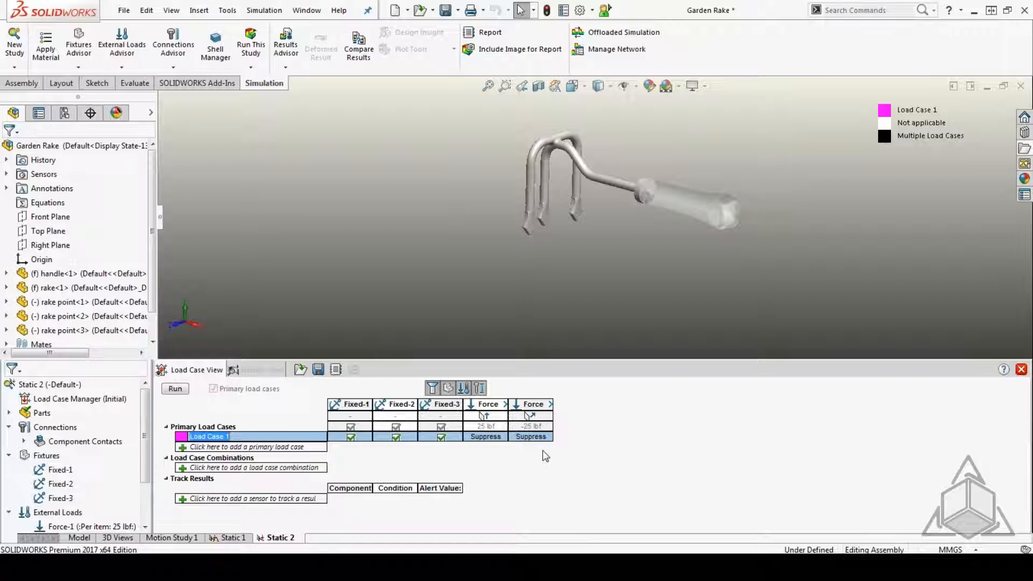
Step: Hide the external load and fixture columns in the load case table, and restore all columns by removing the filter
{"action": "left_click", "coordinate": [464, 389]}
{"action": "left_click", "coordinate": [465, 390]}
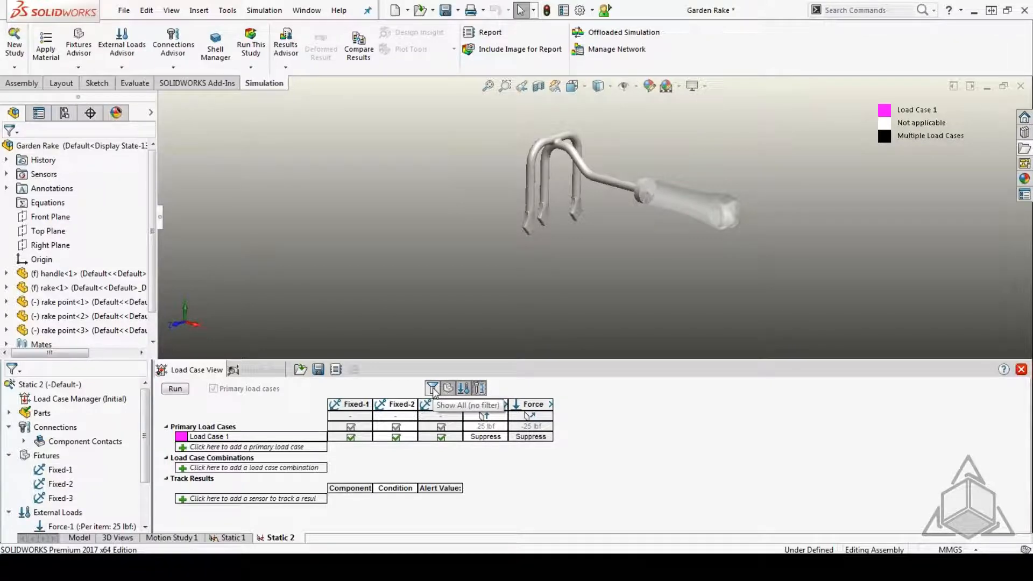
{"action": "left_click", "coordinate": [464, 388]}
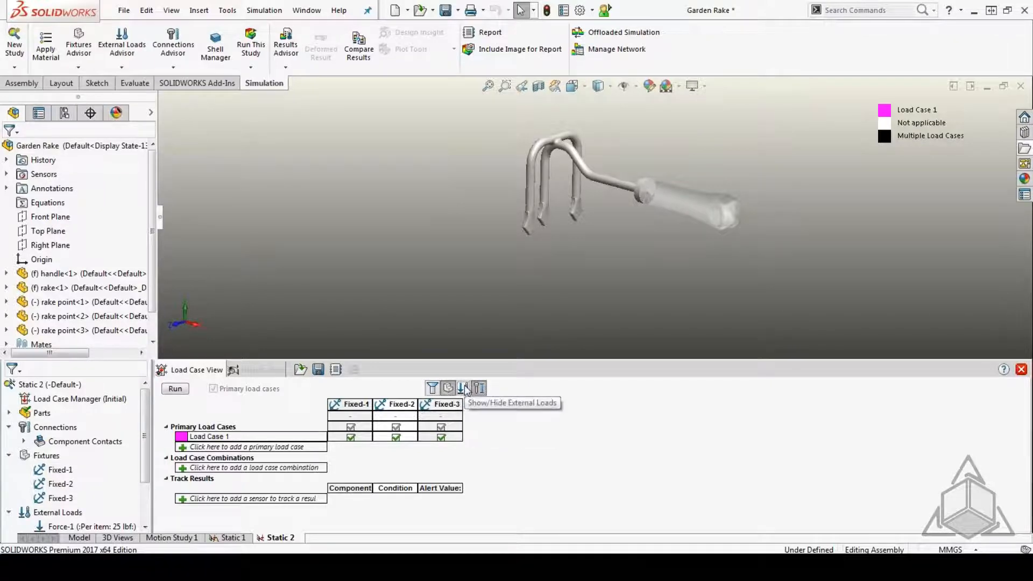
{"action": "left_click", "coordinate": [448, 388]}
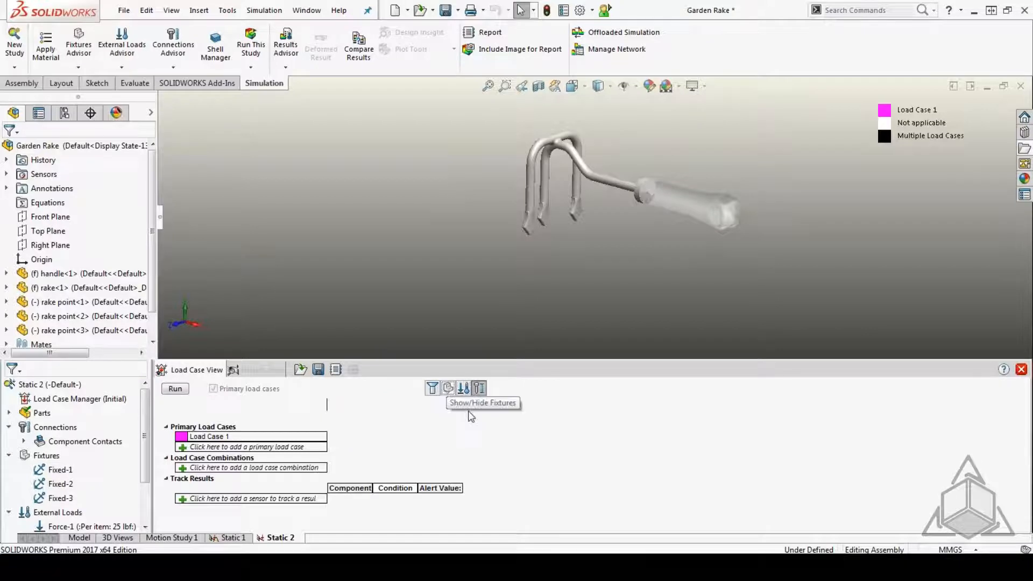
{"action": "left_click", "coordinate": [432, 388]}
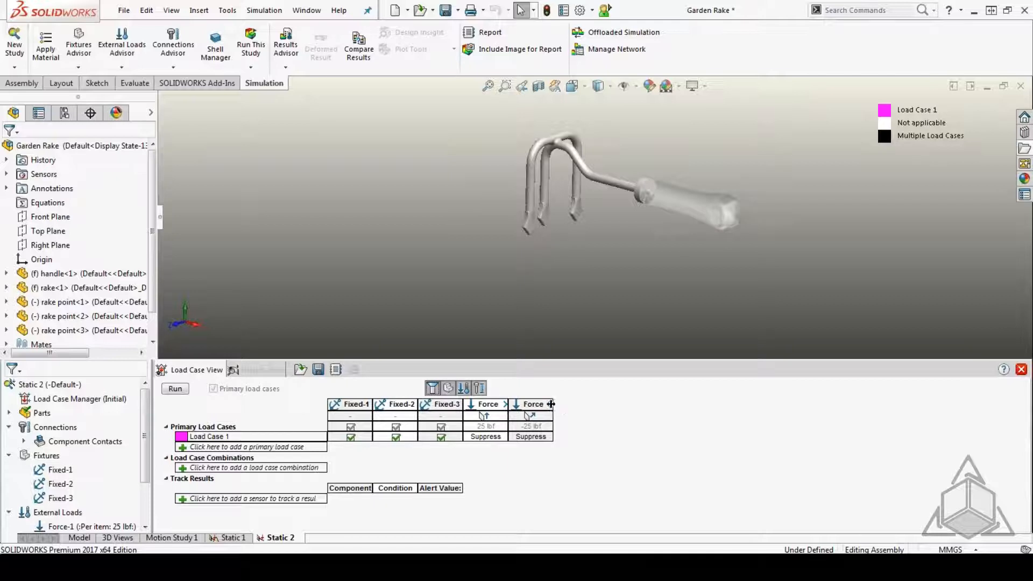
Step: Widen the Force-1 and Force-2 columns of the load case table so their full names can be read
{"action": "mouse_move", "coordinate": [551, 403]}
{"action": "left_mouse_down"}
{"action": "mouse_move", "coordinate": [579, 403]}
{"action": "mouse_move", "coordinate": [560, 404]}
{"action": "left_mouse_up"}
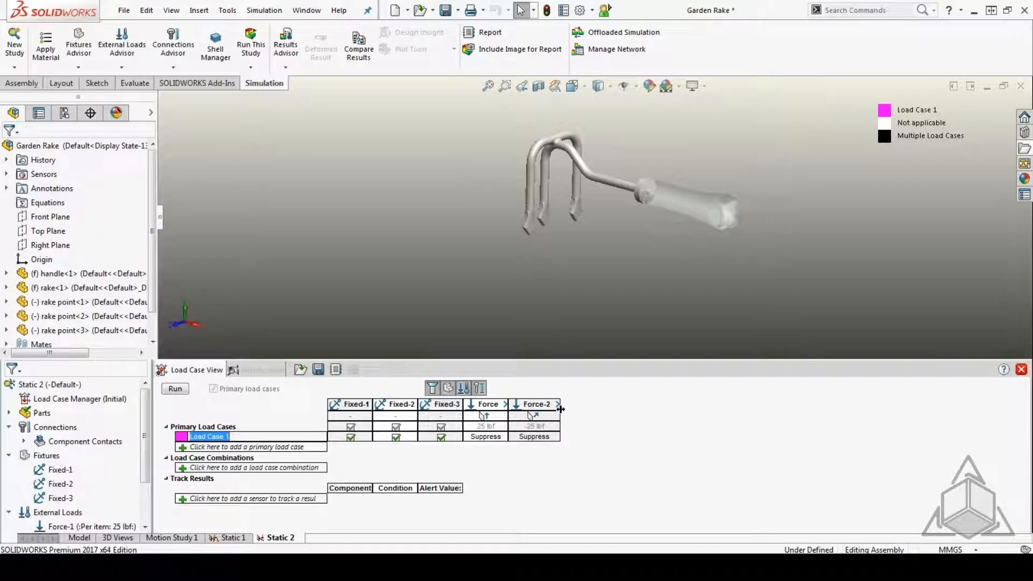
{"action": "left_click_drag", "start_coordinate": [562, 405], "coordinate": [601, 404]}
{"action": "left_click_drag", "start_coordinate": [509, 404], "coordinate": [530, 404]}
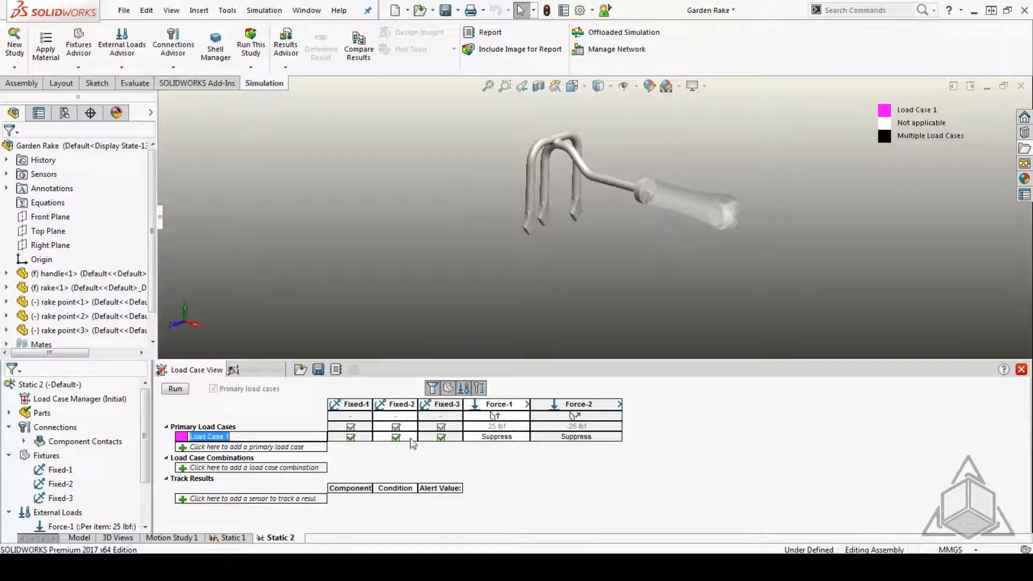
Step: Activate Force-1 at 25 lbf in Load Case 1
{"action": "left_click", "coordinate": [522, 437]}
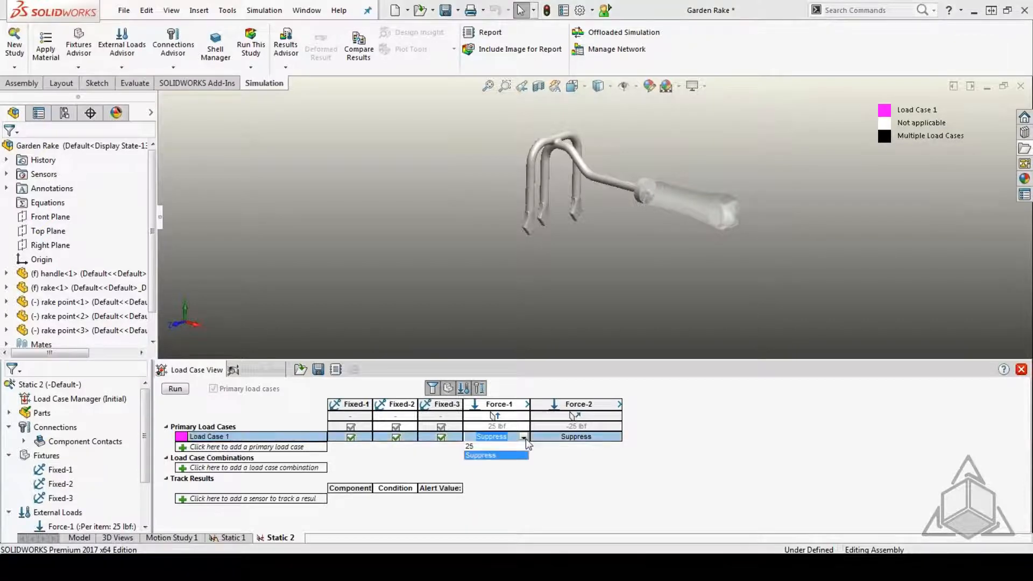
{"action": "left_click", "coordinate": [486, 447]}
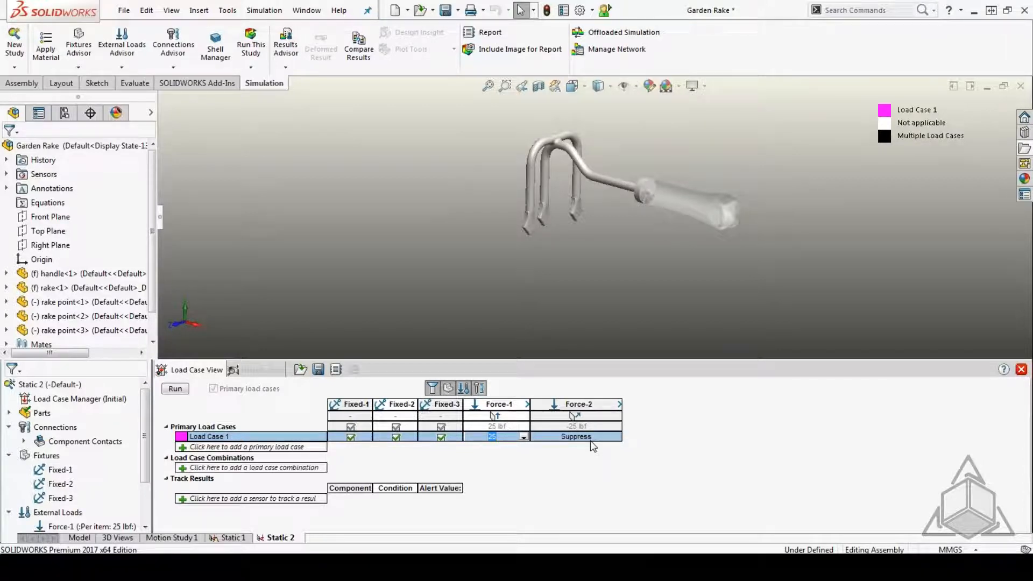
{"action": "left_click_drag", "start_coordinate": [145, 433], "coordinate": [144, 474]}
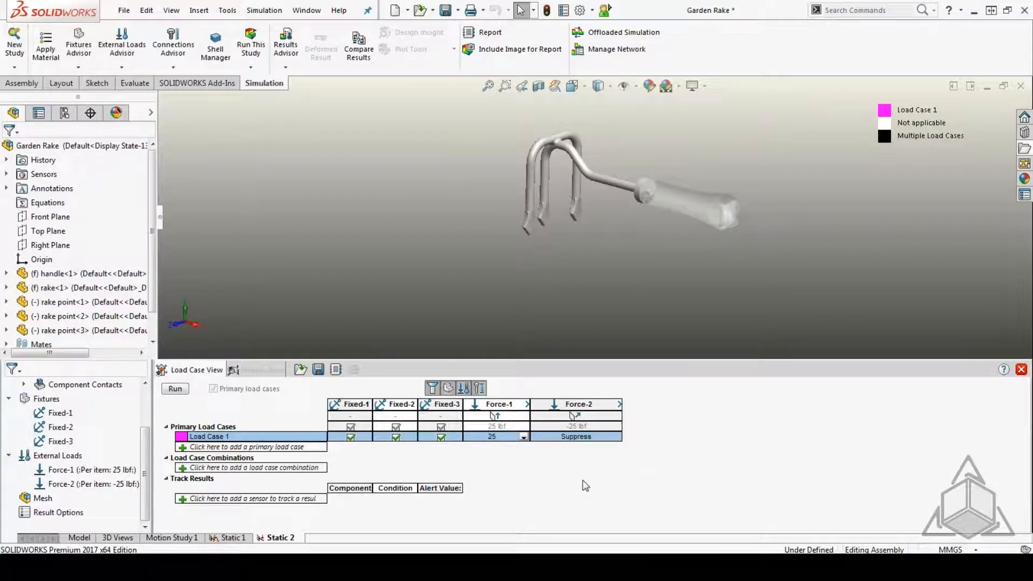
Step: Add a second primary load case with Force-2 active at -25 lbf
{"action": "left_click", "coordinate": [183, 448]}
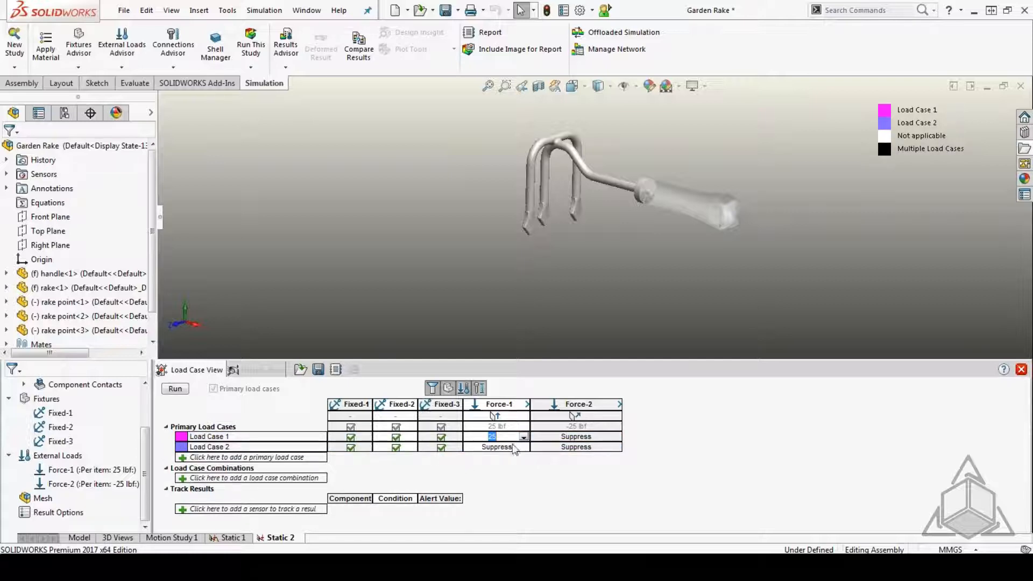
{"action": "left_click", "coordinate": [615, 449]}
{"action": "left_click", "coordinate": [616, 448]}
{"action": "left_click", "coordinate": [572, 456]}
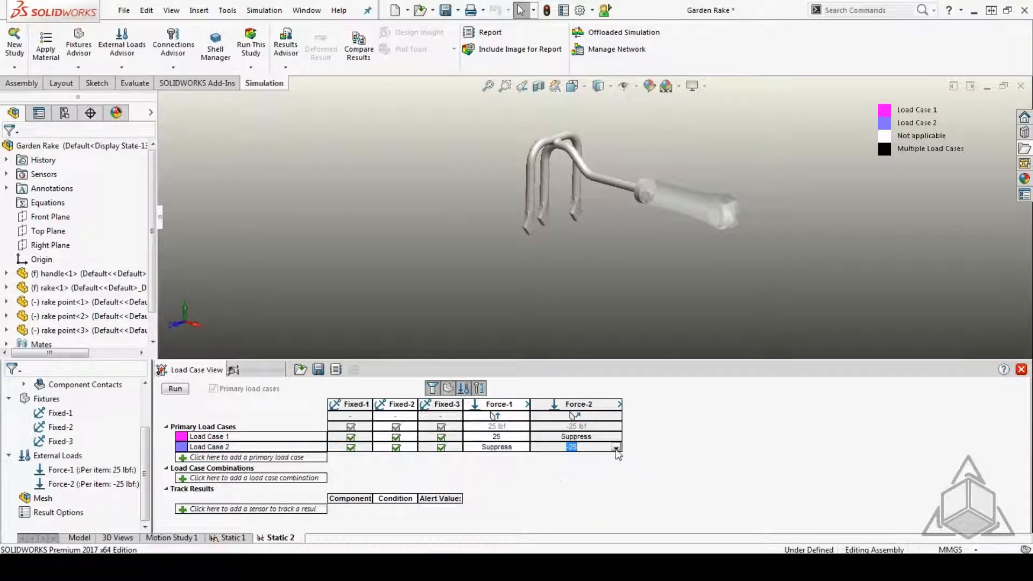
{"action": "left_click", "coordinate": [615, 448]}
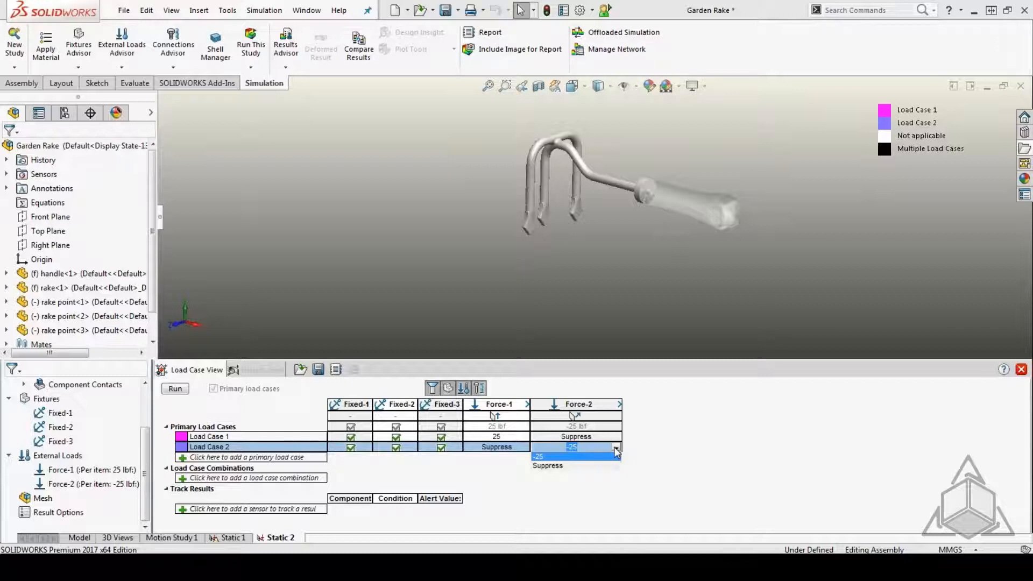
{"action": "left_click", "coordinate": [683, 459]}
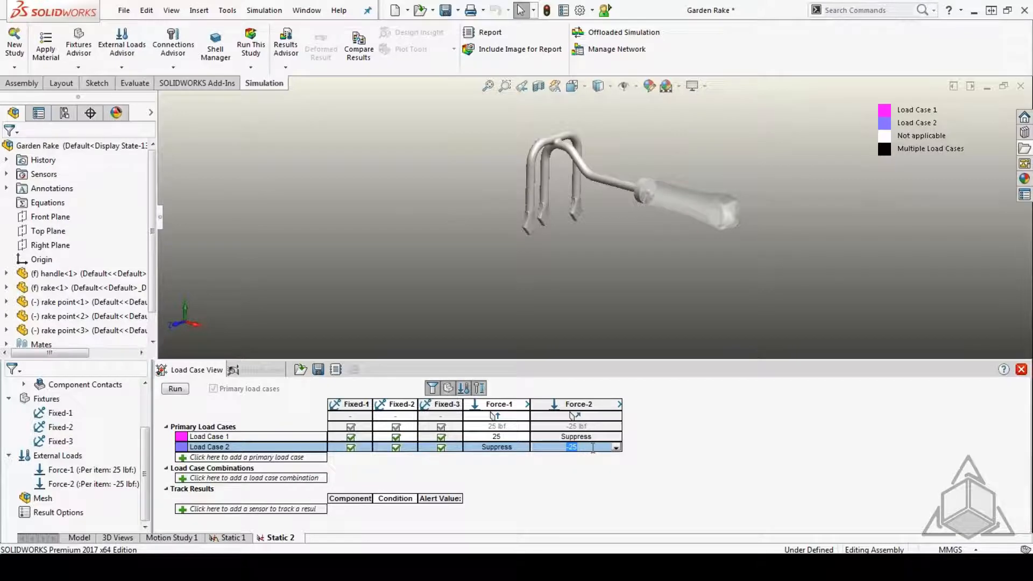
Step: Add a third primary load case and set its Force-2 value to 14 lbf
{"action": "left_click", "coordinate": [183, 458]}
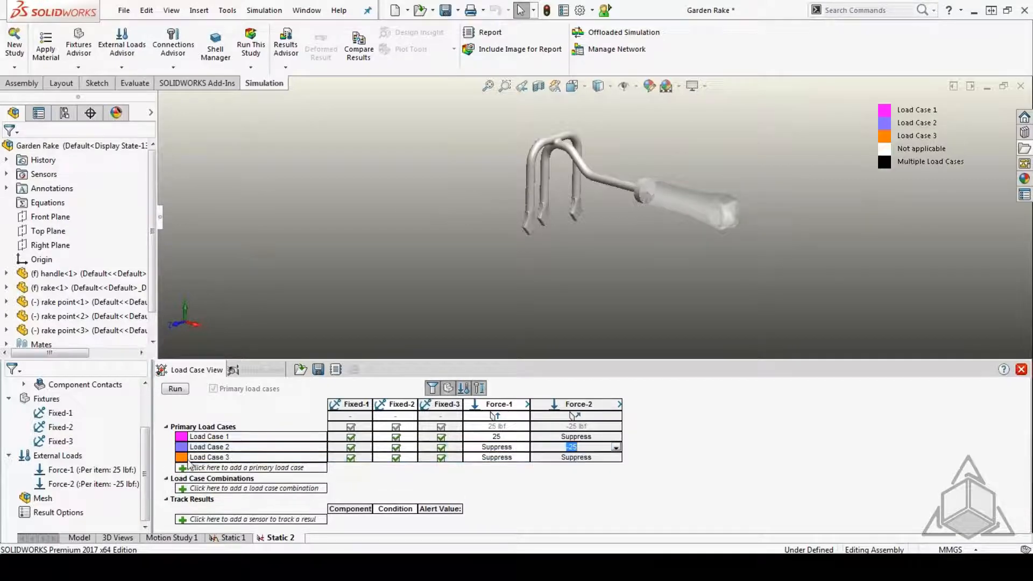
{"action": "left_click", "coordinate": [616, 457]}
{"action": "left_click", "coordinate": [578, 466]}
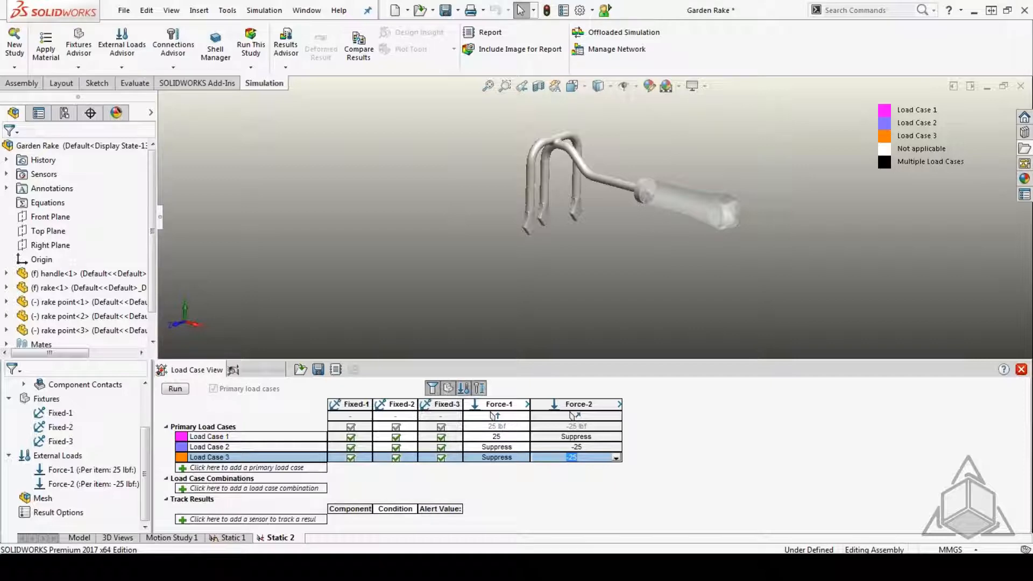
{"action": "type", "text": "14"}
{"action": "left_click", "coordinate": [733, 465]}
{"action": "left_click", "coordinate": [230, 458]}
{"action": "double_click", "coordinate": [230, 457]}
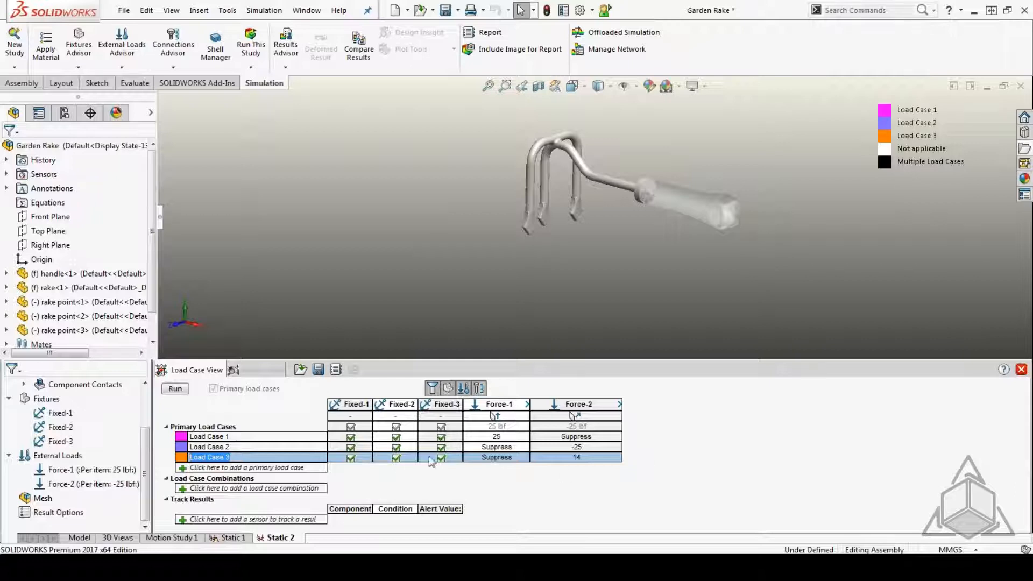
Step: Add a fourth primary load case with the Fixed-2 and Fixed-3 fixtures turned off and Force-1 active at 25 lbf
{"action": "left_click", "coordinate": [211, 467]}
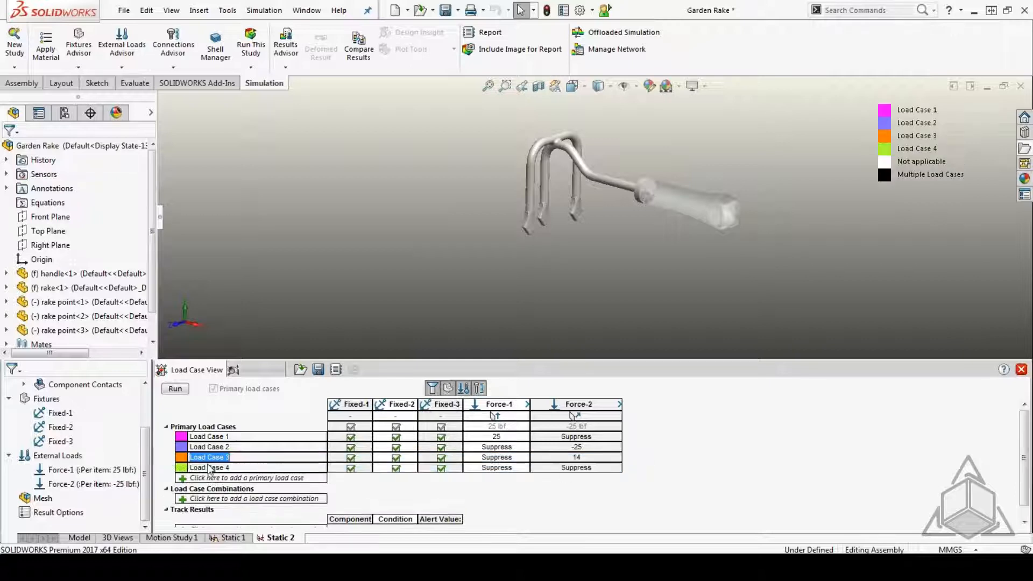
{"action": "left_click", "coordinate": [441, 468]}
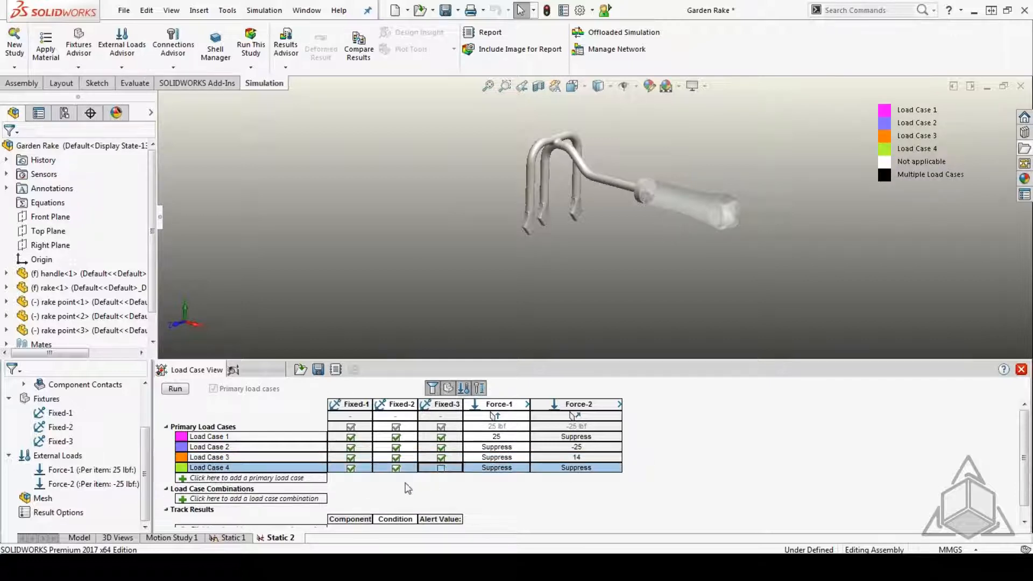
{"action": "left_click", "coordinate": [397, 469]}
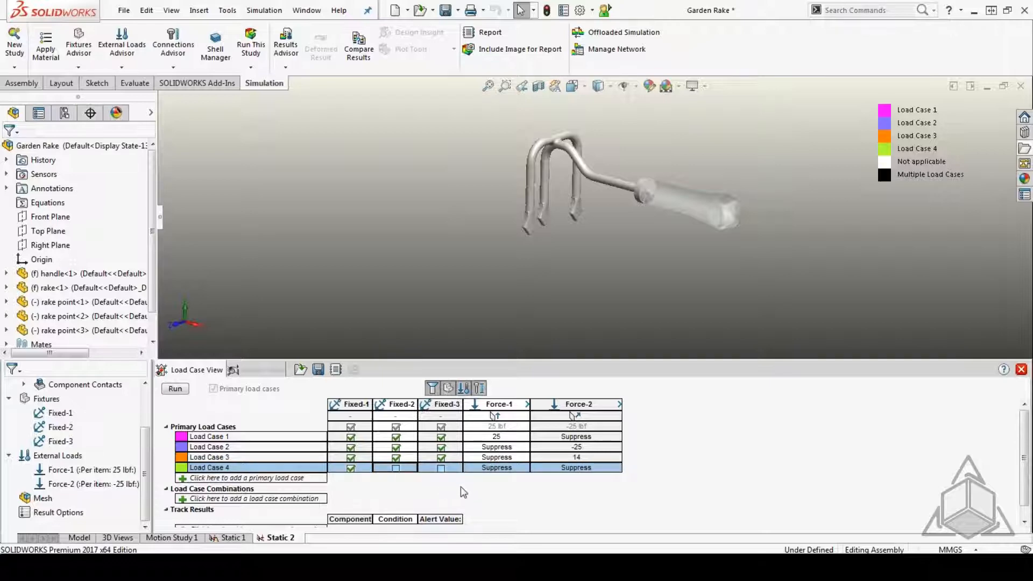
{"action": "left_click", "coordinate": [527, 469]}
{"action": "left_click", "coordinate": [524, 468]}
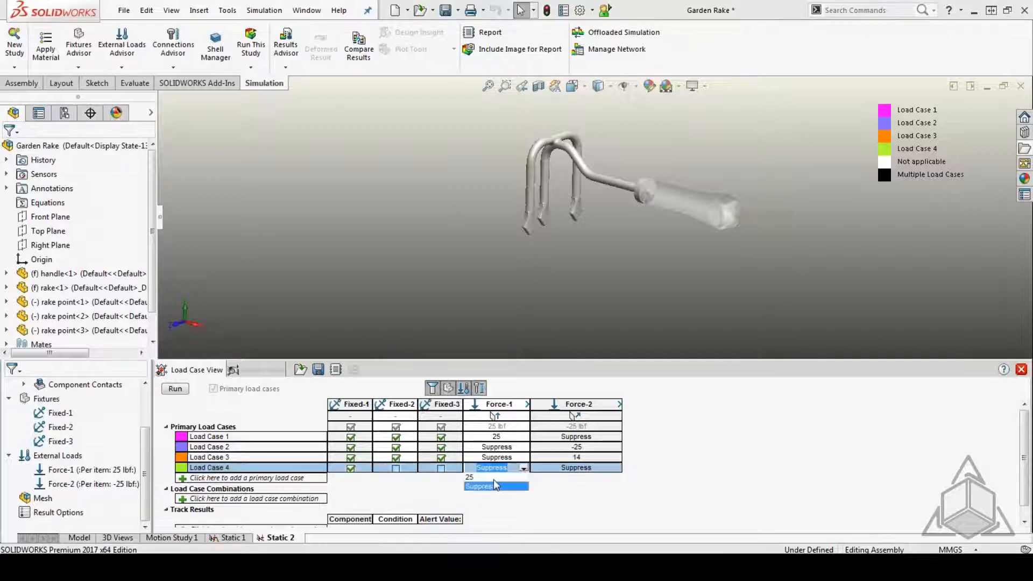
{"action": "left_click", "coordinate": [529, 484]}
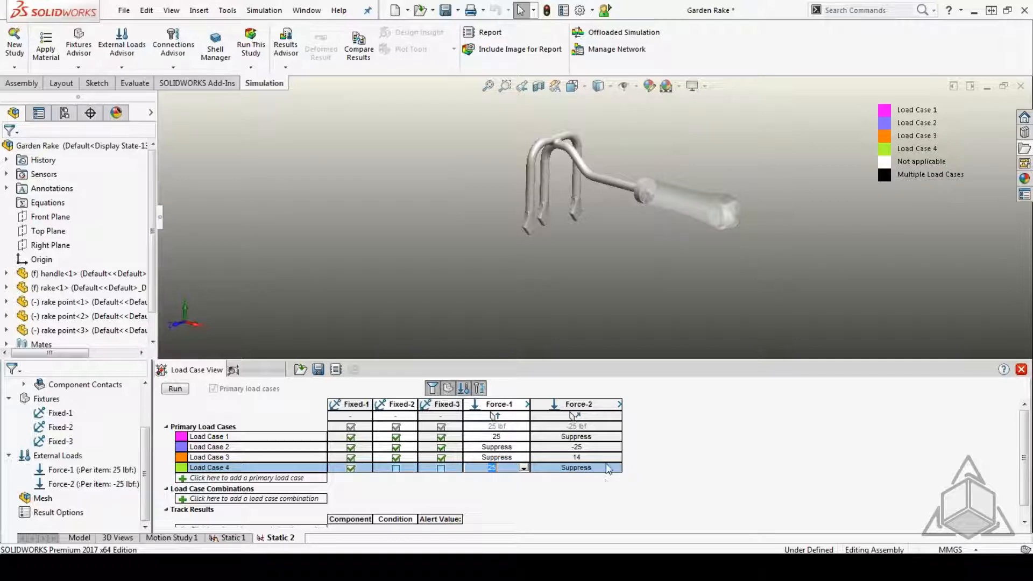
Step: Start a load case combination and try to accept the equation "Load Case 1" + ("Load Case 2".5)
{"action": "left_click", "coordinate": [685, 472]}
{"action": "left_click", "coordinate": [1025, 521]}
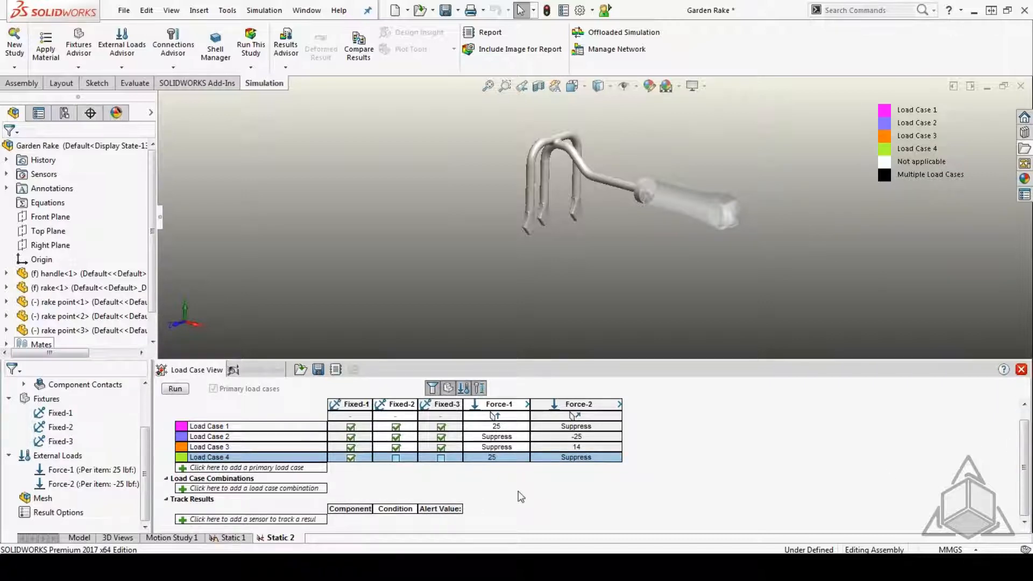
{"action": "left_click", "coordinate": [227, 489]}
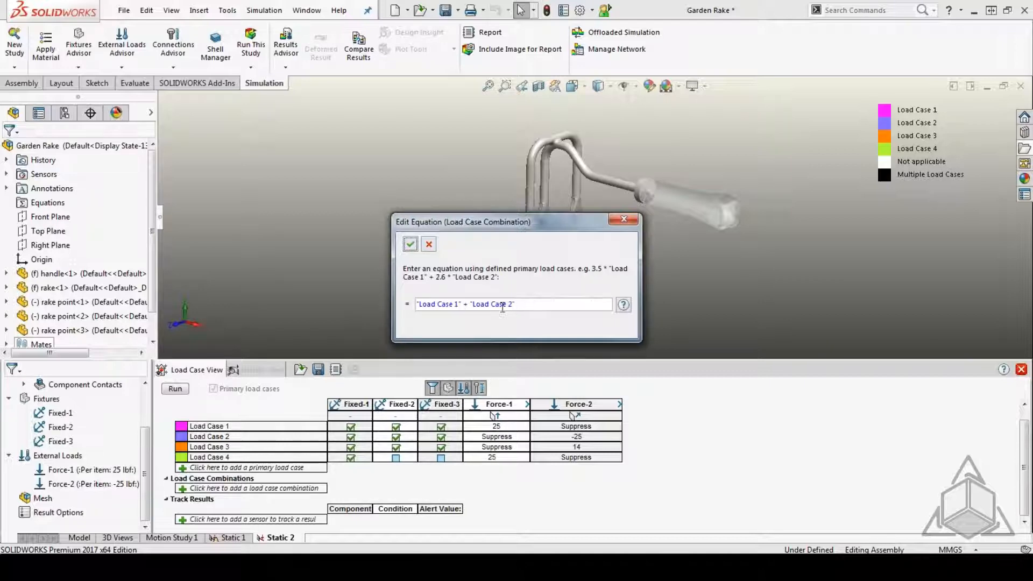
{"action": "left_click", "coordinate": [471, 304]}
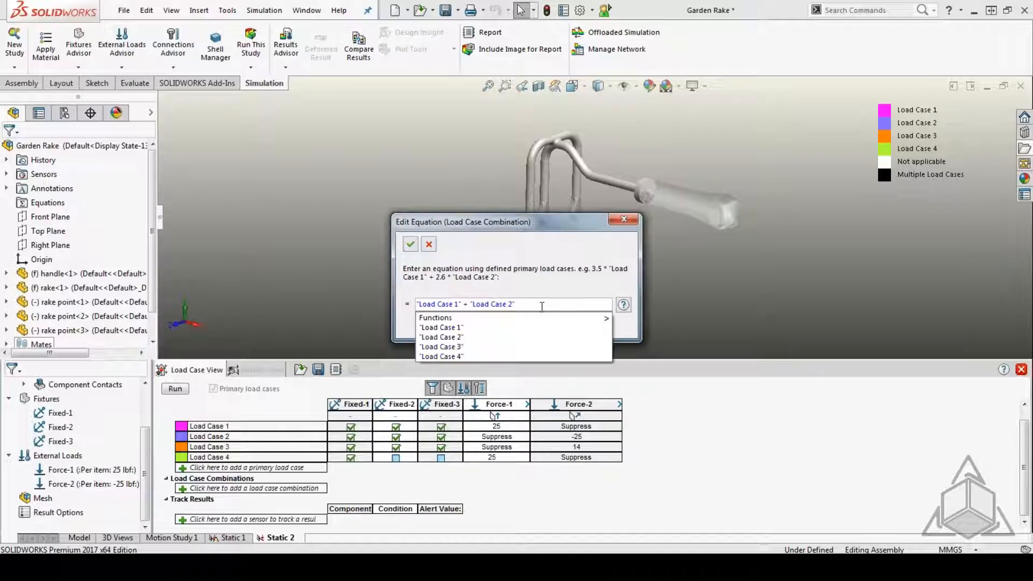
{"action": "type", "text": "("}
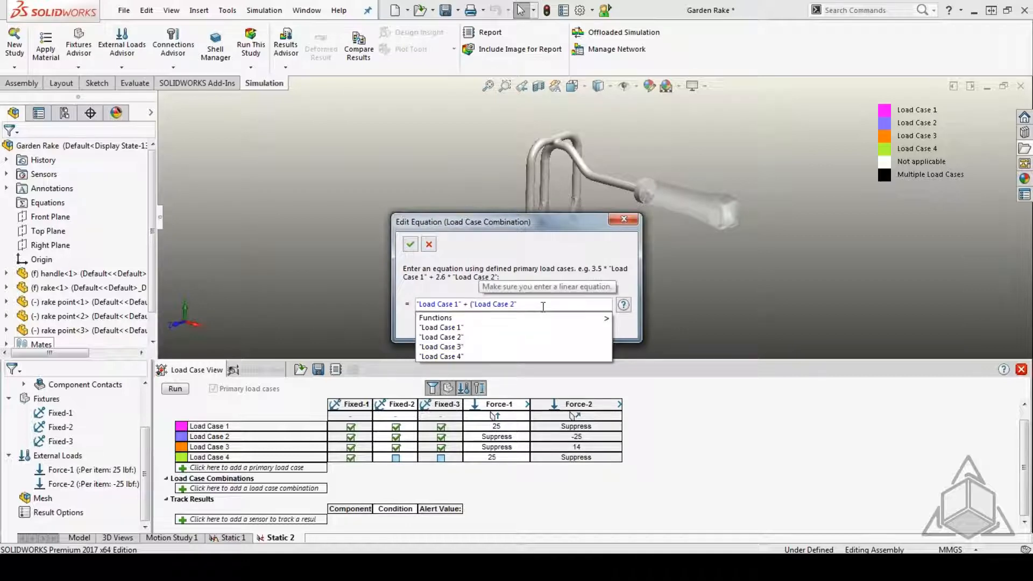
{"action": "key", "text": "End"}
{"action": "type", "text": "*.5)"}
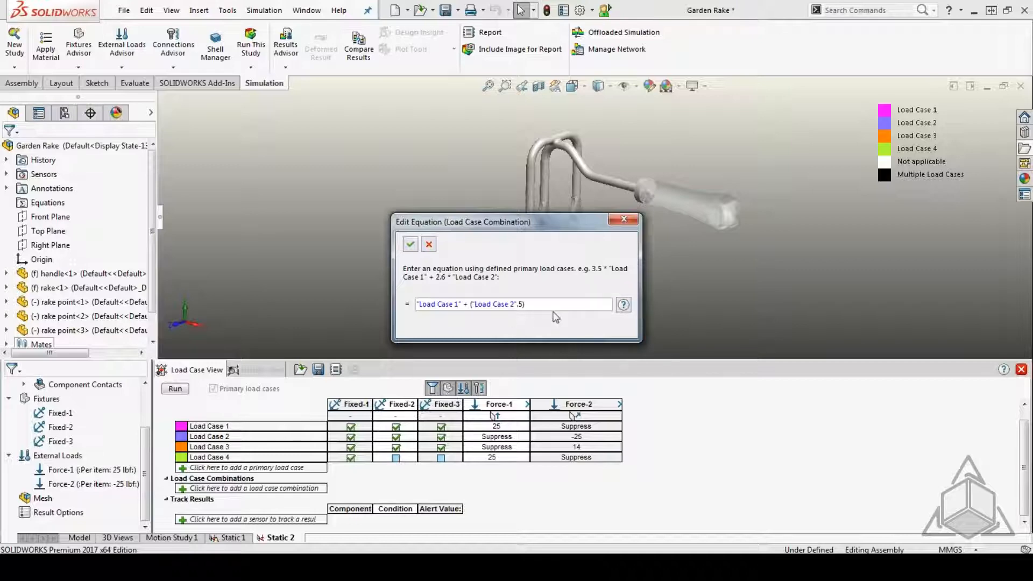
{"action": "left_click", "coordinate": [411, 246]}
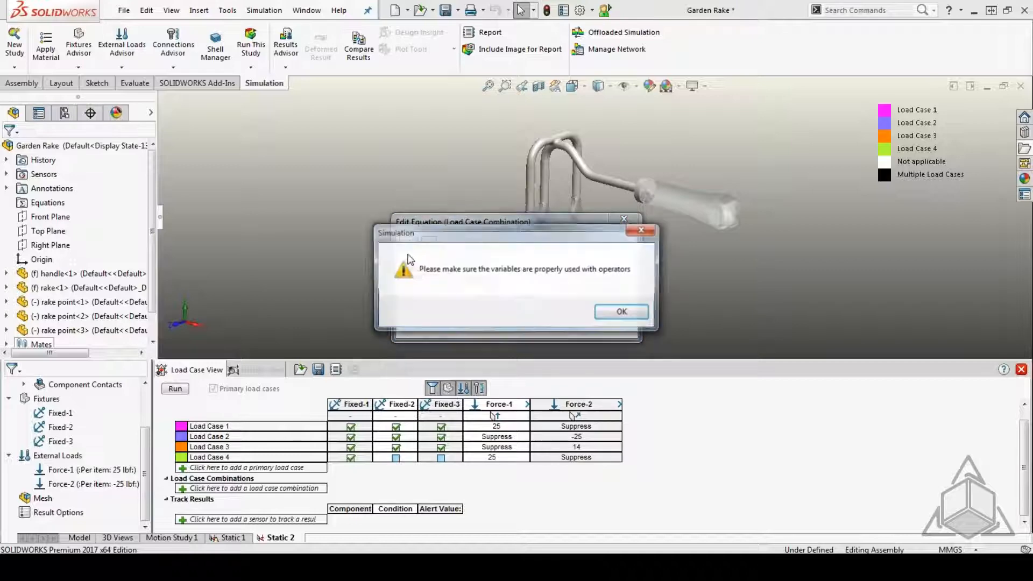
{"action": "left_click", "coordinate": [629, 313]}
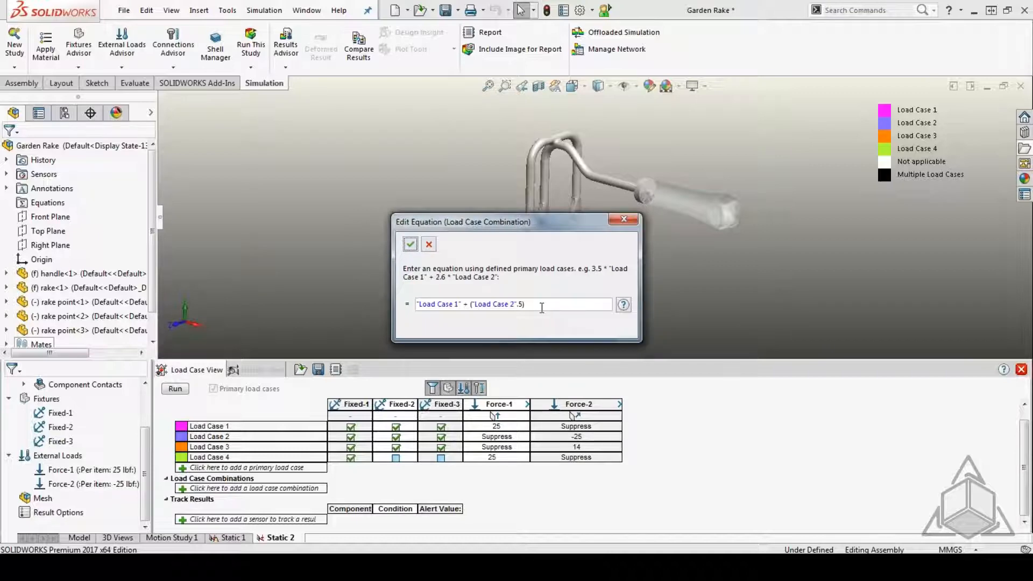
Step: Insert the missing multiplication operator so the equation reads "Load Case 1" + ("Load Case 2"*.5), and accept the combination
{"action": "left_click", "coordinate": [520, 304]}
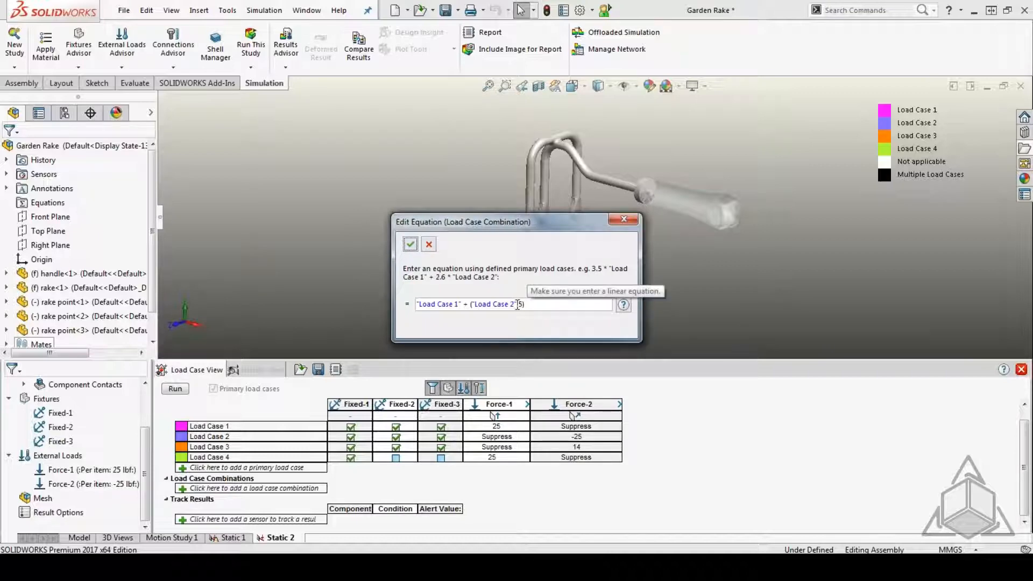
{"action": "key", "text": "BackSpace"}
{"action": "type", "text": "*"}
{"action": "type", "text": "*"}
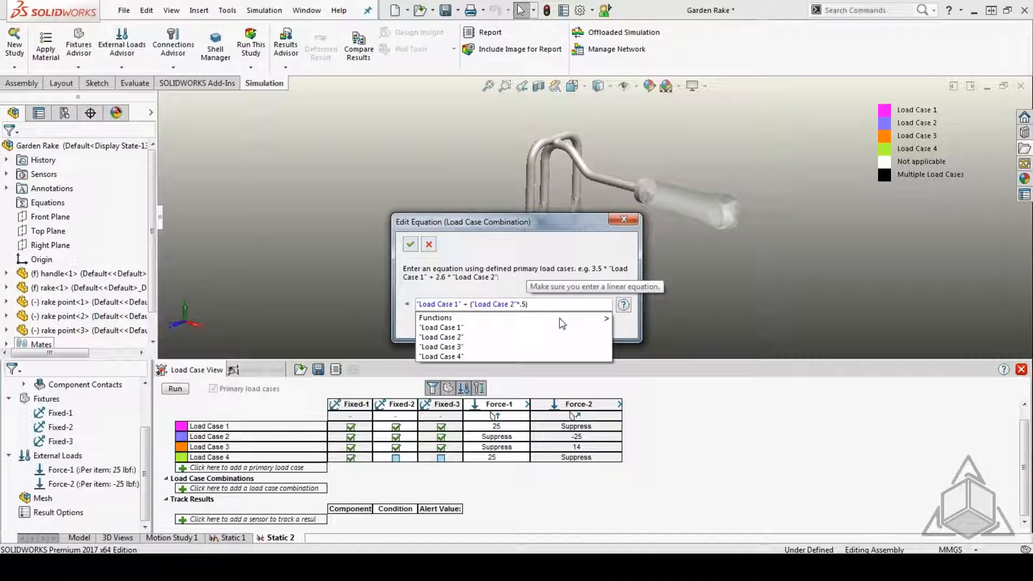
{"action": "mouse_move", "coordinate": [560, 321]}
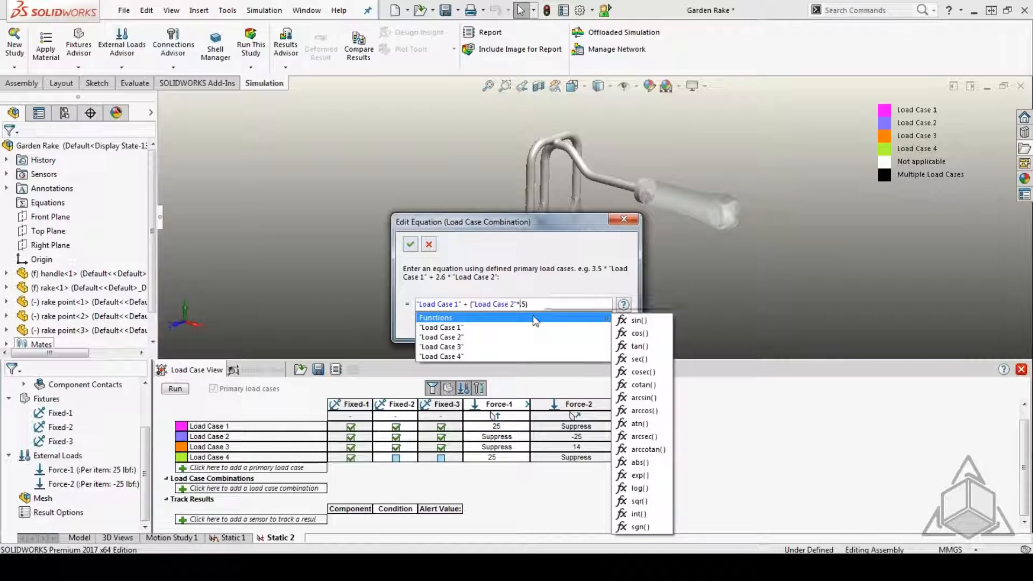
{"action": "type", "text": "."}
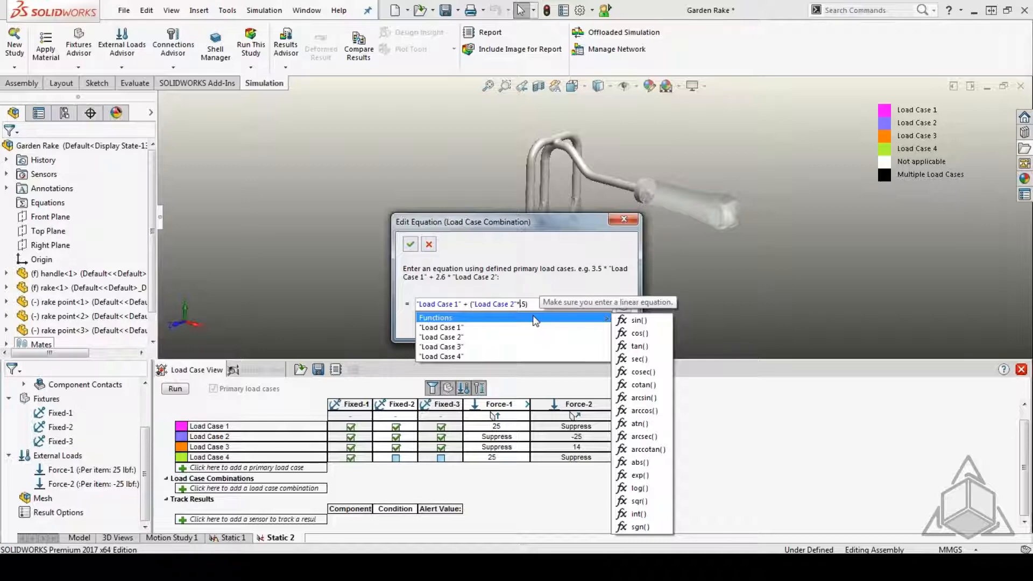
{"action": "left_click", "coordinate": [410, 247]}
{"action": "left_click", "coordinate": [410, 247]}
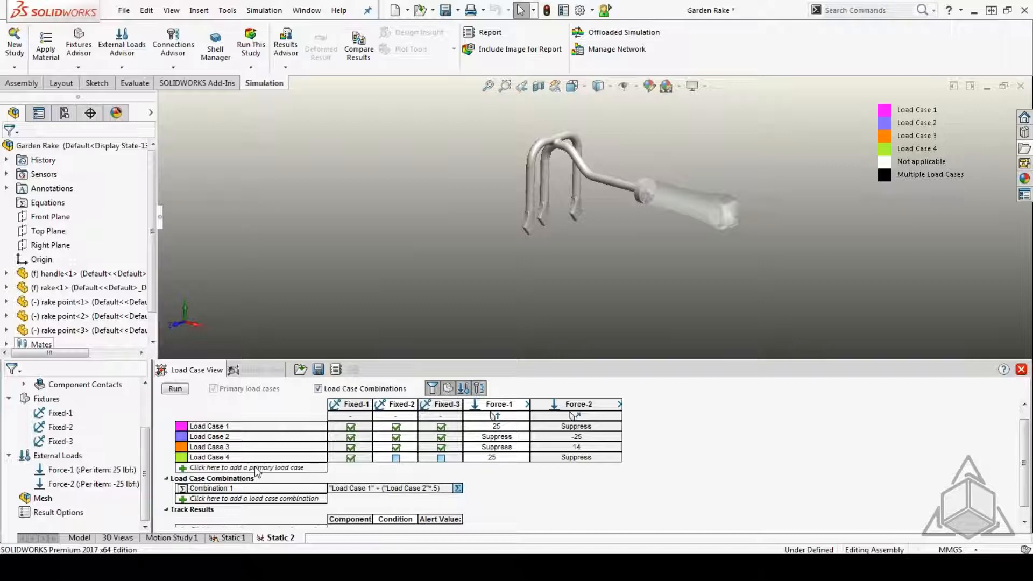
Step: Examine the first combination's editable name and equation, including its equation editor, without changing them
{"action": "left_click", "coordinate": [234, 489]}
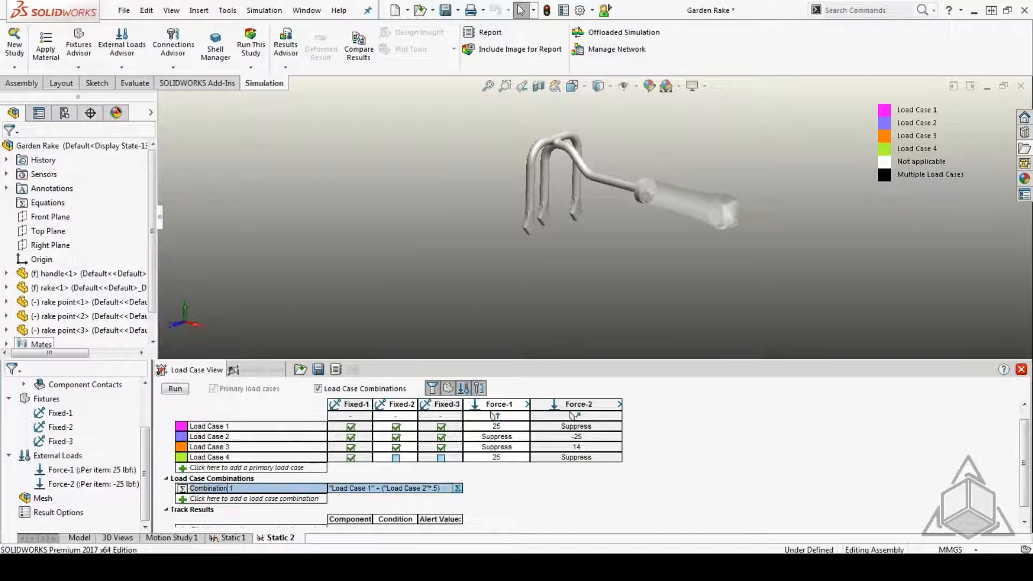
{"action": "left_click", "coordinate": [236, 488]}
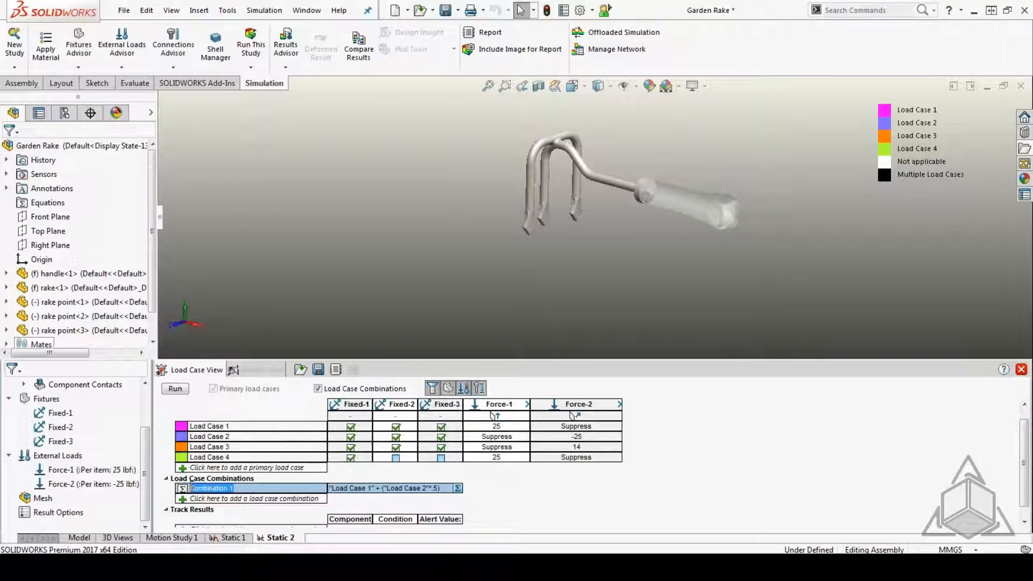
{"action": "left_click", "coordinate": [444, 490]}
{"action": "left_click_drag", "start_coordinate": [445, 491], "coordinate": [368, 489]}
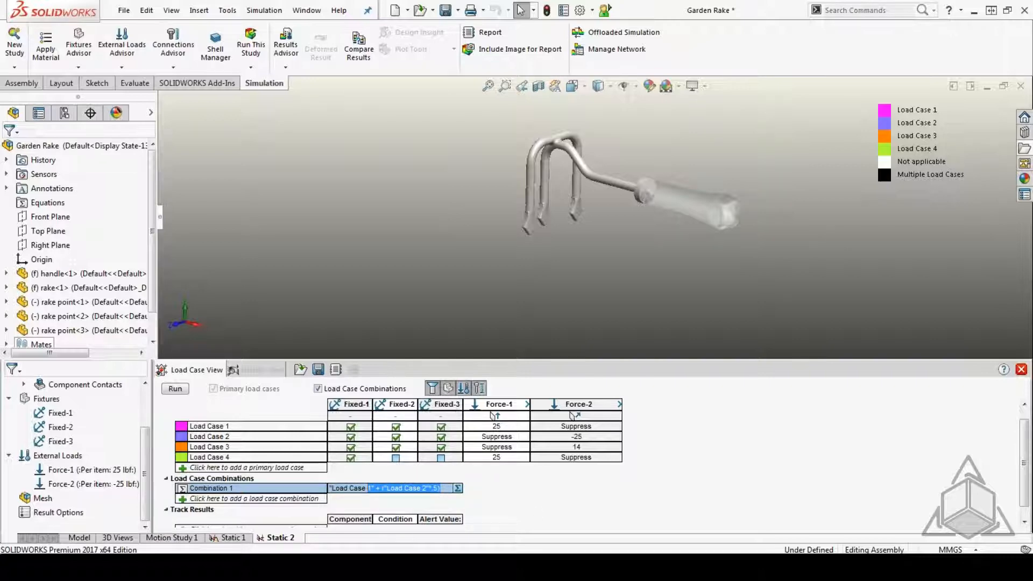
{"action": "left_click", "coordinate": [448, 491]}
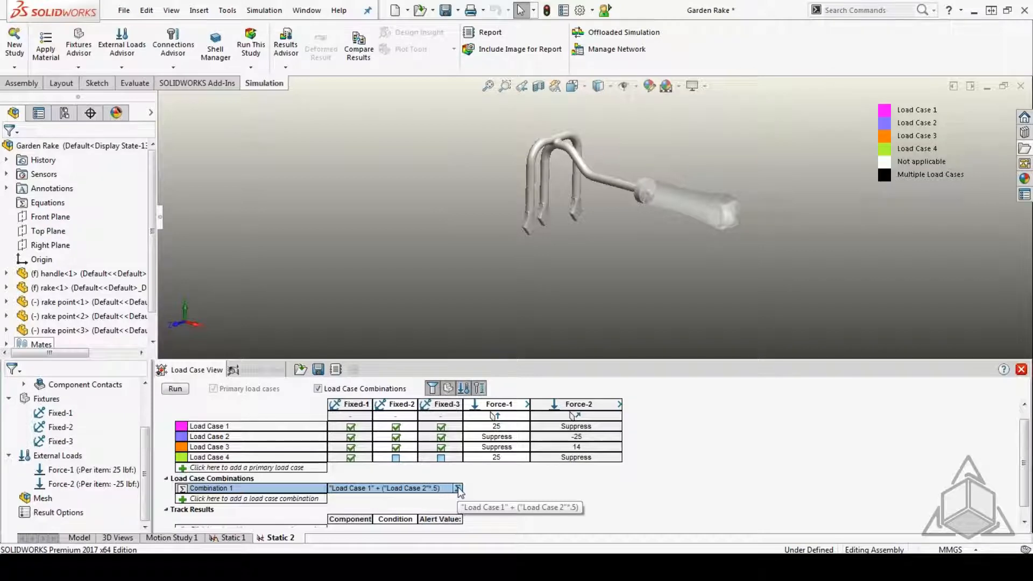
{"action": "left_click", "coordinate": [458, 488]}
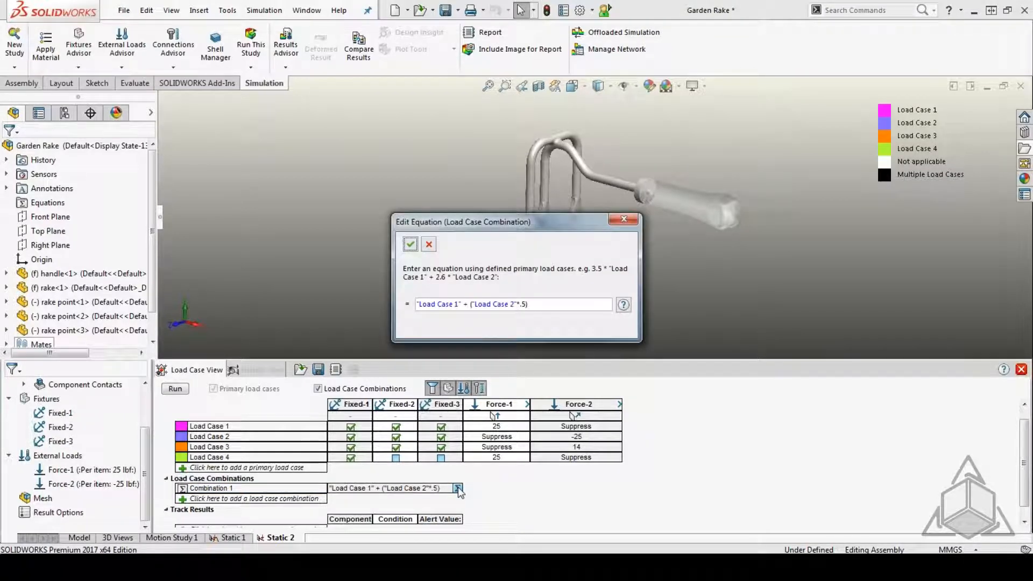
{"action": "left_click", "coordinate": [624, 221]}
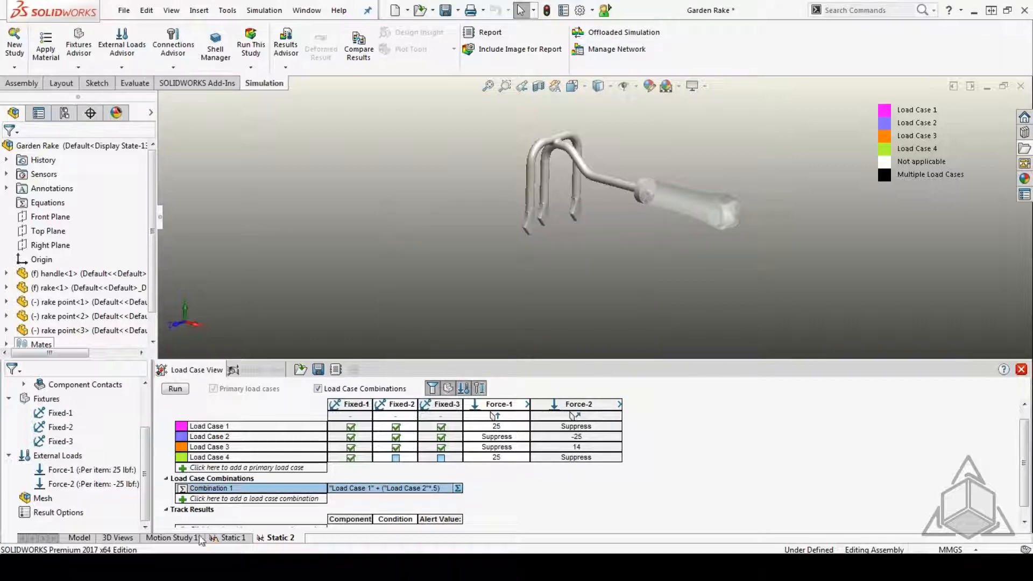
Step: Add a second load case combination with the equation "Load Case 1" +( "Load Case 2"*.25)
{"action": "left_click", "coordinate": [207, 499]}
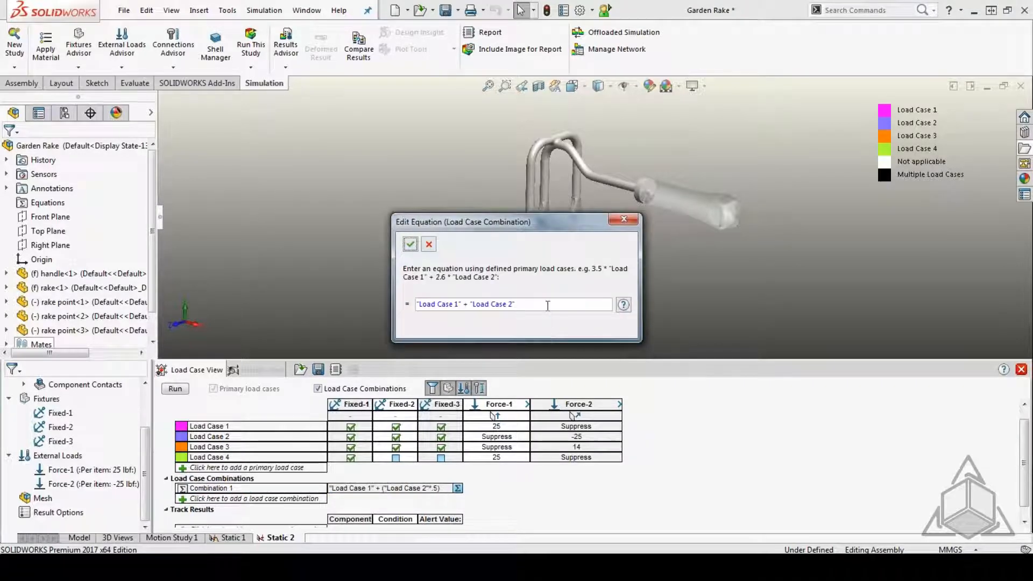
{"action": "left_click", "coordinate": [530, 304]}
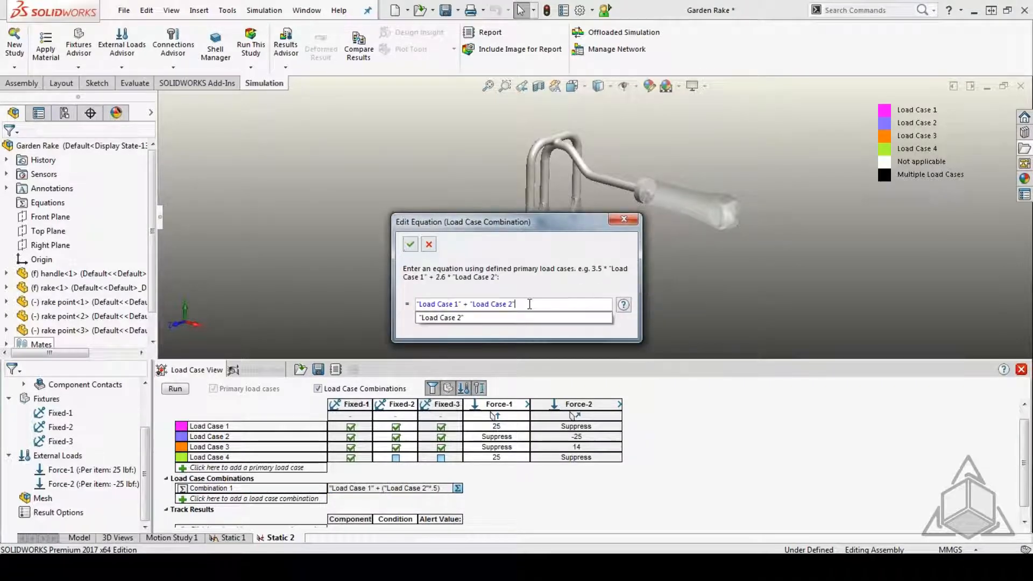
{"action": "type", "text": "*.25"}
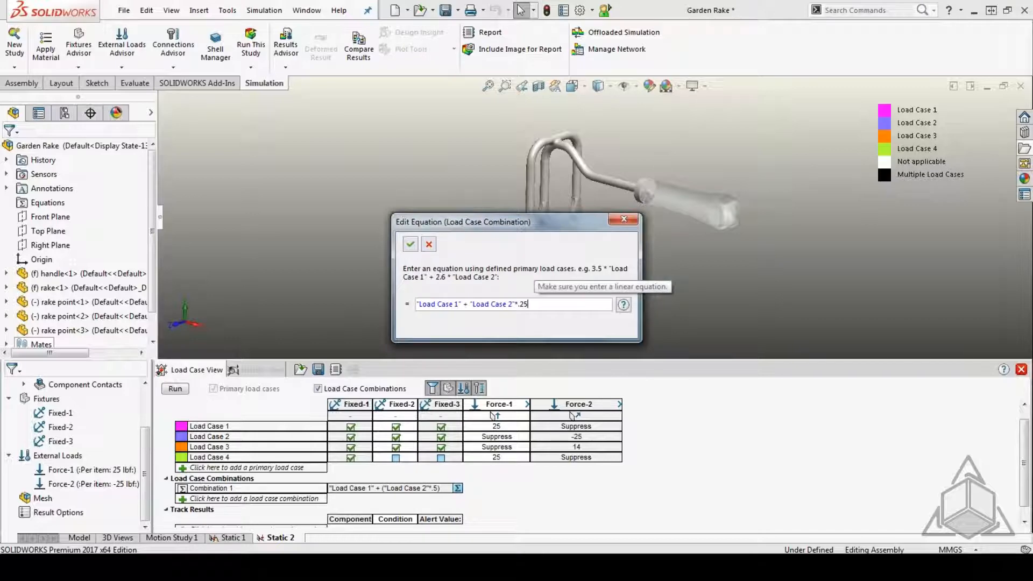
{"action": "left_click", "coordinate": [530, 304]}
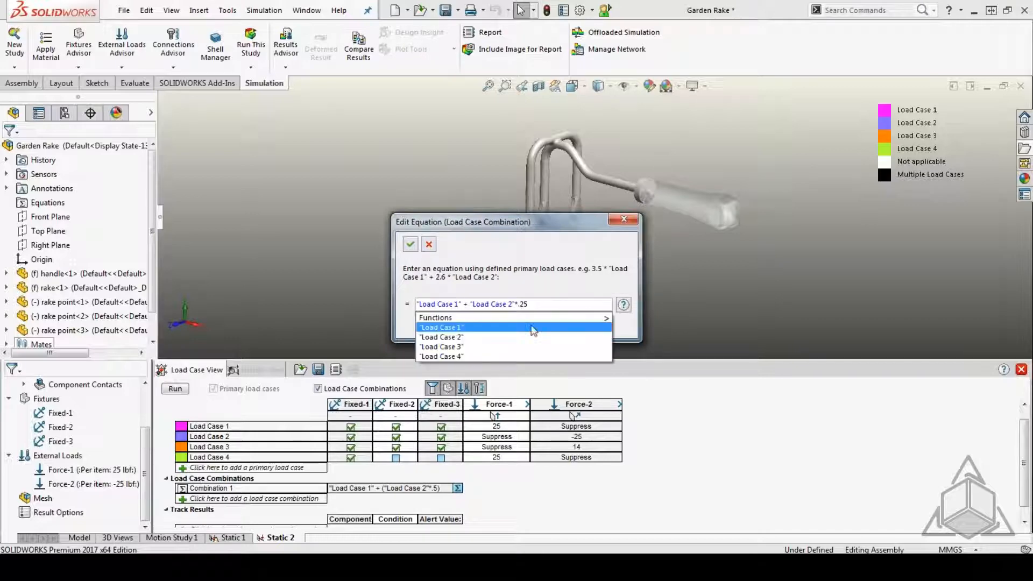
{"action": "type", "text": "("}
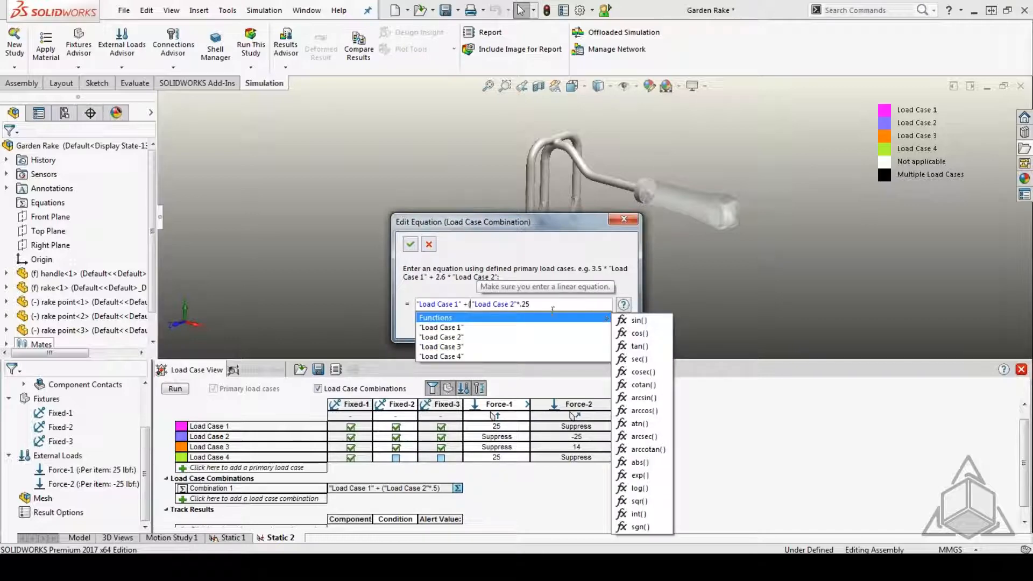
{"action": "type", "text": ")"}
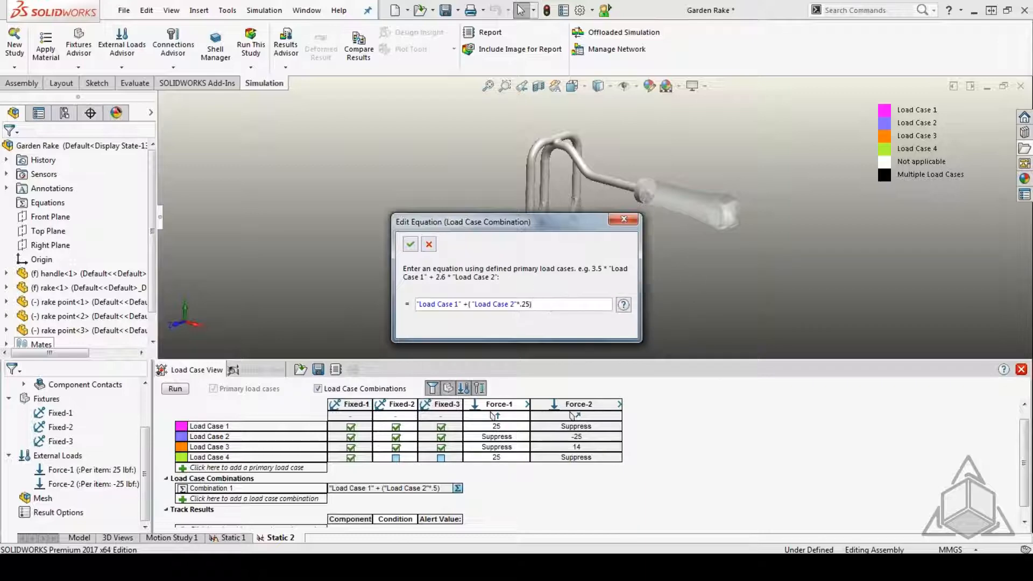
{"action": "left_click", "coordinate": [410, 245]}
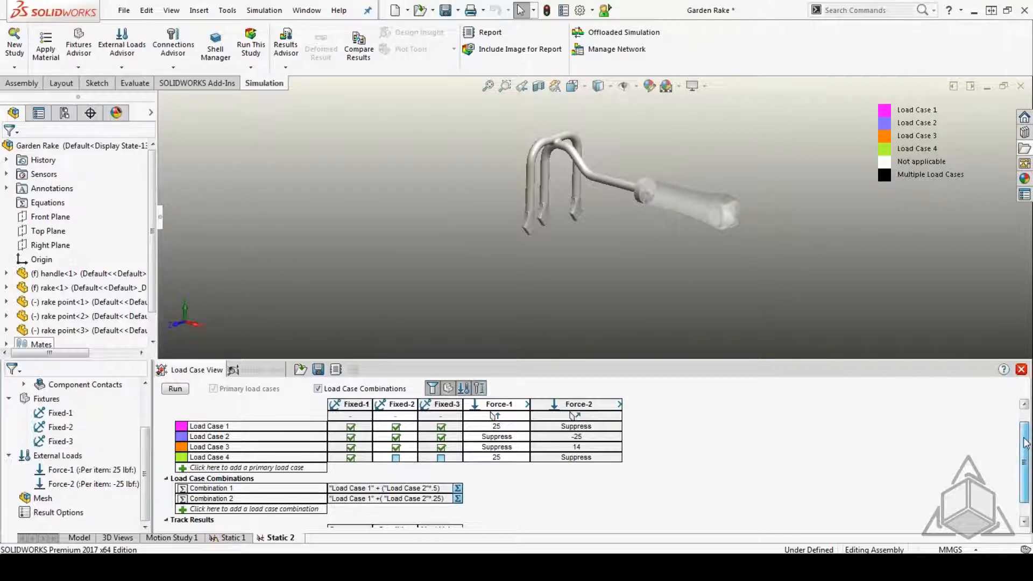
Step: Start a new sensor for the tracked results, using Simulation Data with Stress as quantity and VON: von Mises Stress as component
{"action": "scroll", "coordinate": [1025, 489], "scroll_direction": "down", "scroll_amount": 2}
{"action": "scroll", "coordinate": [1023, 449], "scroll_direction": "up", "scroll_amount": 2}
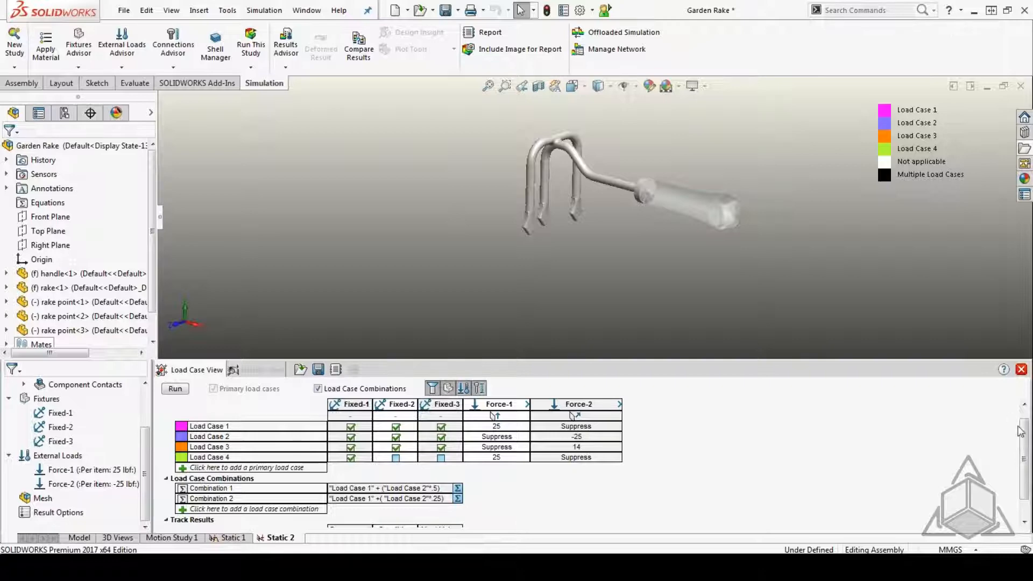
{"action": "scroll", "coordinate": [1025, 463], "scroll_direction": "down", "scroll_amount": 1}
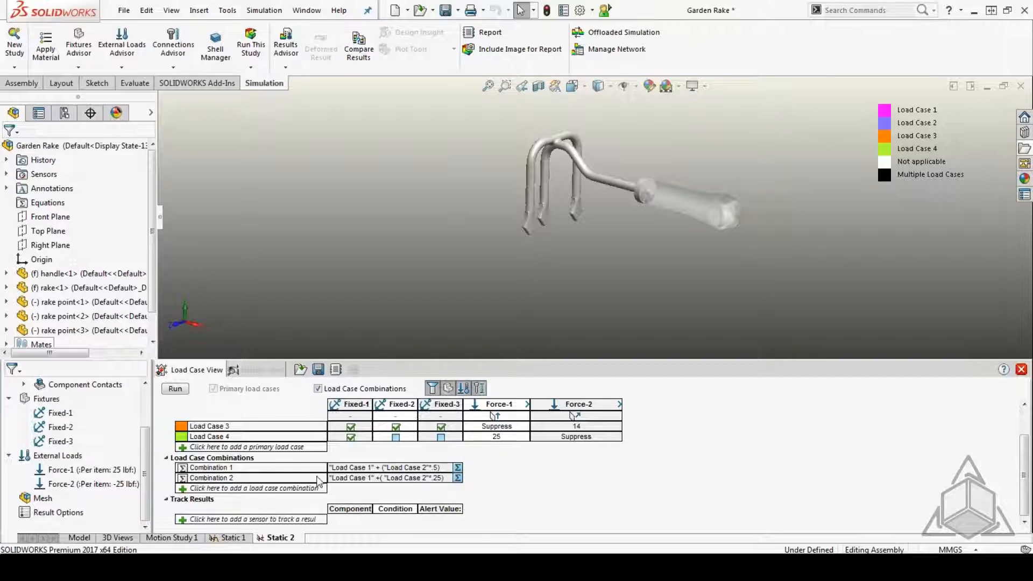
{"action": "left_click", "coordinate": [204, 520]}
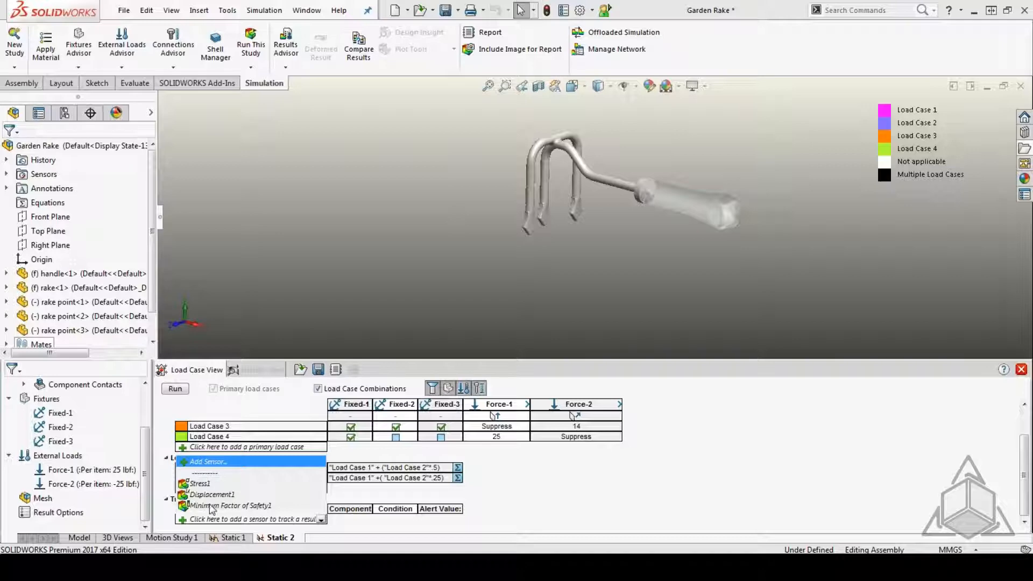
{"action": "left_click", "coordinate": [197, 462]}
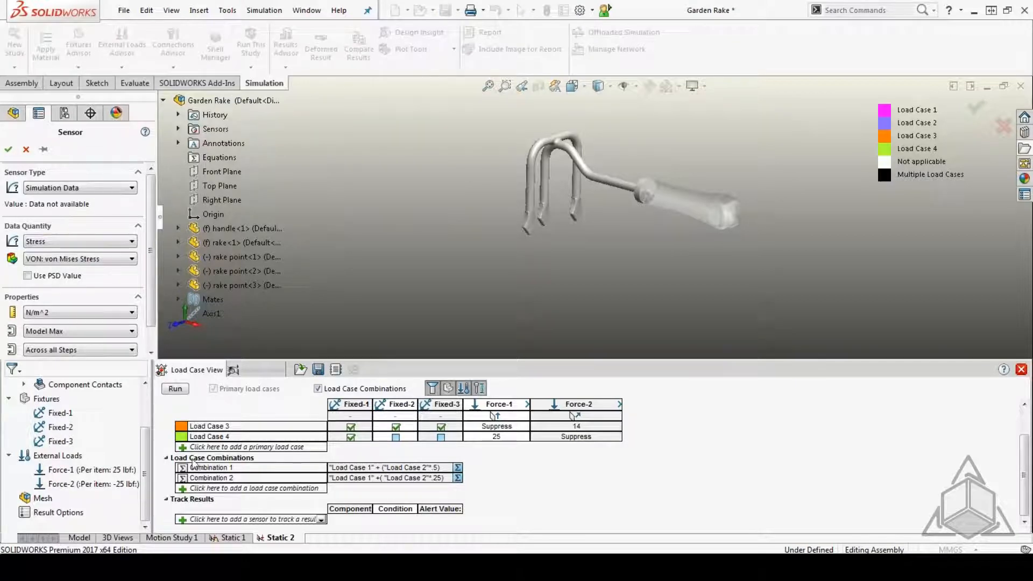
{"action": "left_click", "coordinate": [86, 187]}
{"action": "left_click", "coordinate": [86, 187]}
{"action": "left_click", "coordinate": [130, 242]}
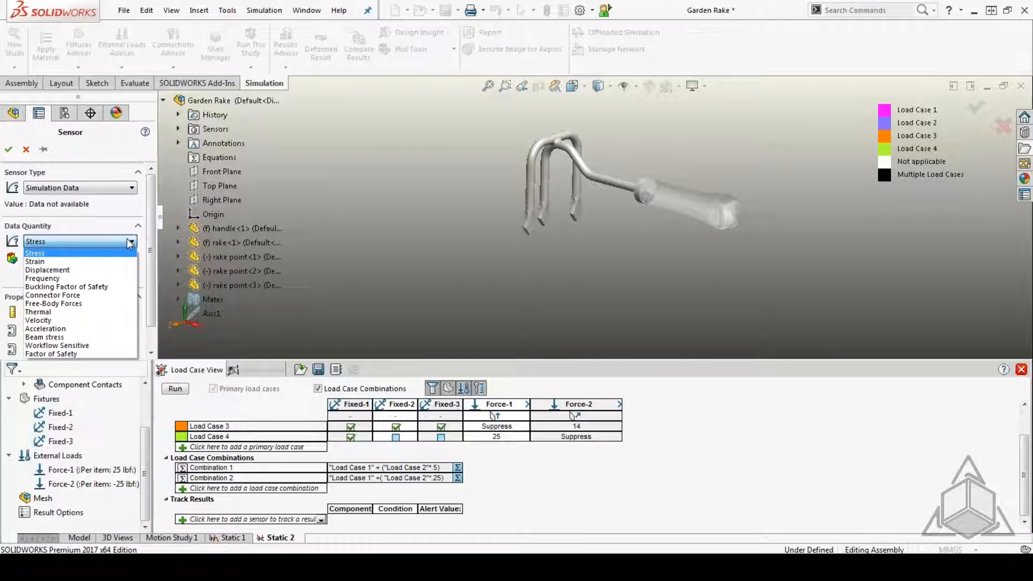
{"action": "left_click", "coordinate": [120, 244]}
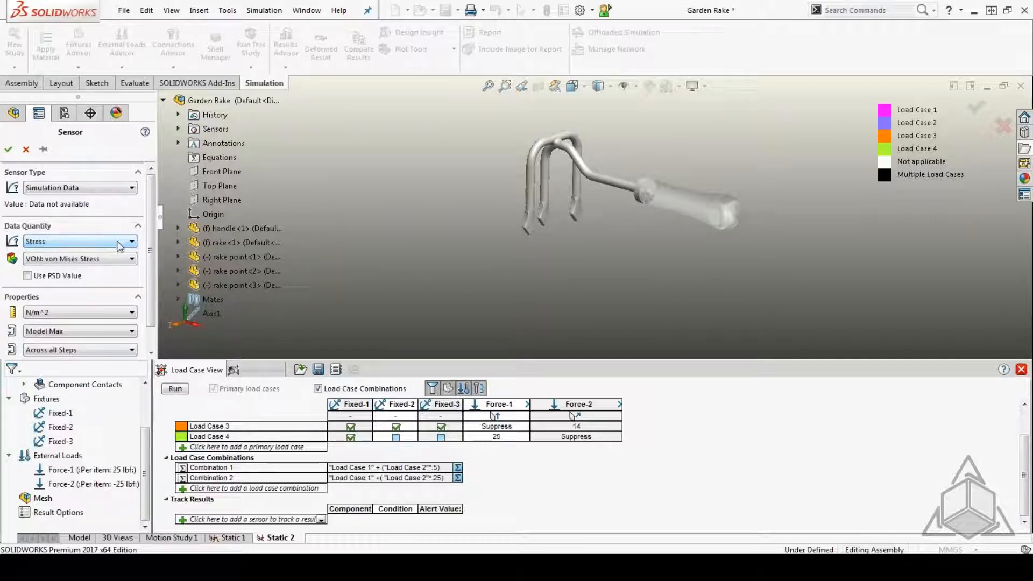
{"action": "left_click", "coordinate": [132, 260]}
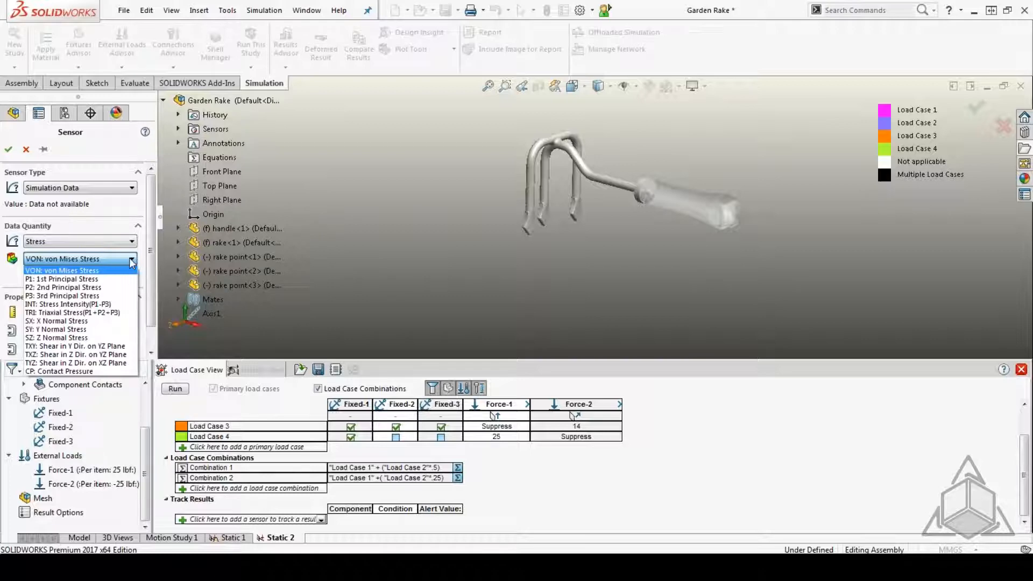
{"action": "left_click", "coordinate": [130, 210]}
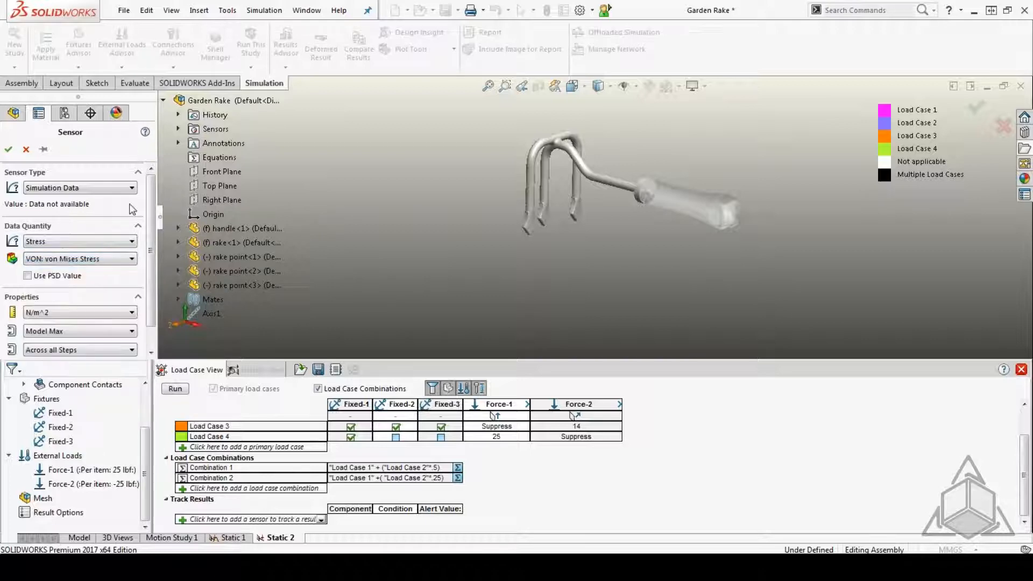
Step: Set the stress sensor's units to psi, with Model Max as criterion and Across all Steps as step criterion
{"action": "left_click", "coordinate": [133, 315]}
{"action": "left_click", "coordinate": [54, 324]}
{"action": "scroll", "coordinate": [149, 310], "scroll_direction": "down", "scroll_amount": 1}
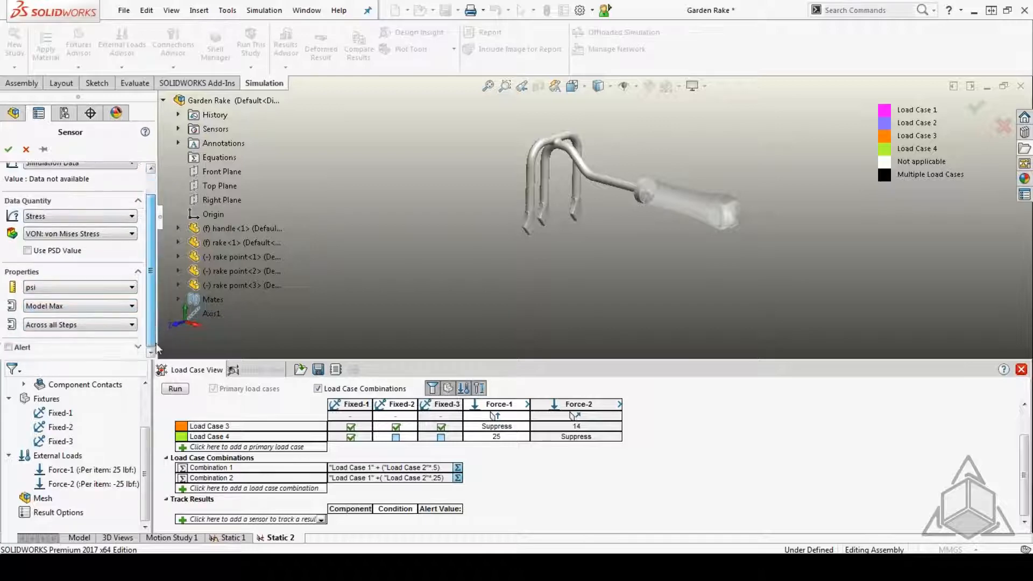
{"action": "left_click", "coordinate": [132, 306]}
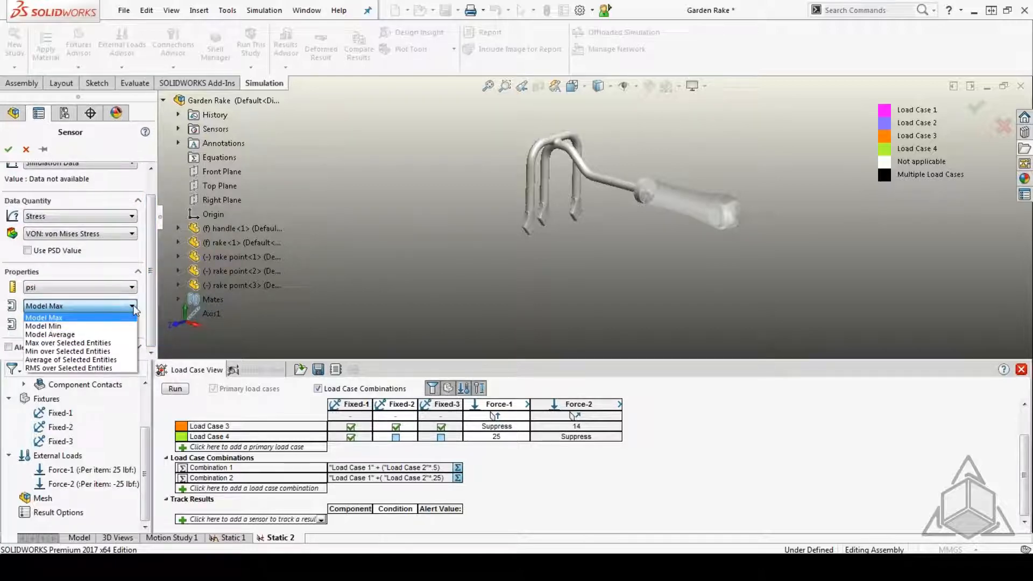
{"action": "left_click", "coordinate": [133, 310]}
{"action": "left_click", "coordinate": [132, 326]}
{"action": "left_click", "coordinate": [132, 335]}
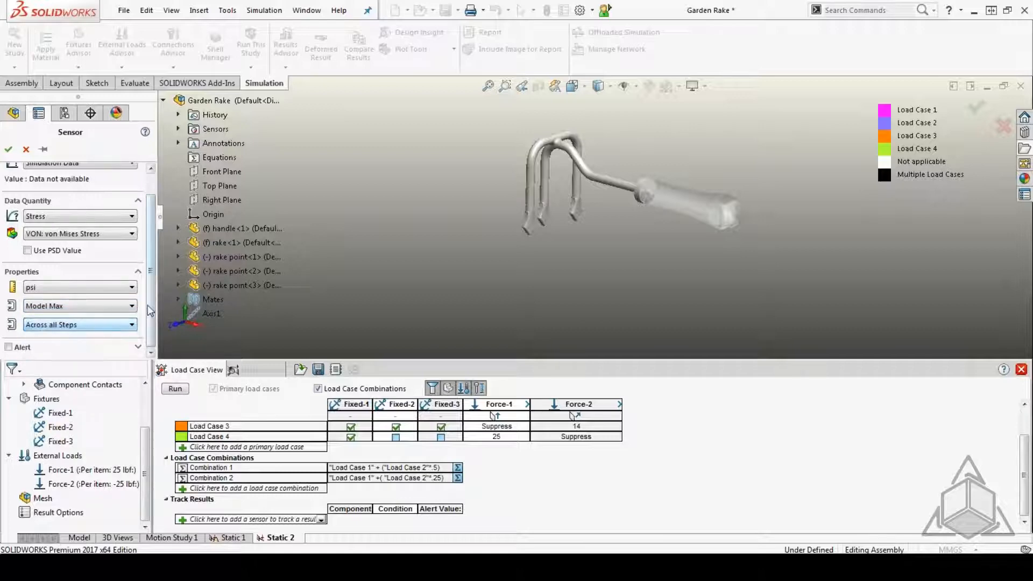
Step: Enable the sensor's alert for values that are greater than 0 and accept the stress sensor
{"action": "left_click", "coordinate": [8, 347]}
{"action": "left_click_drag", "start_coordinate": [152, 310], "coordinate": [161, 342]}
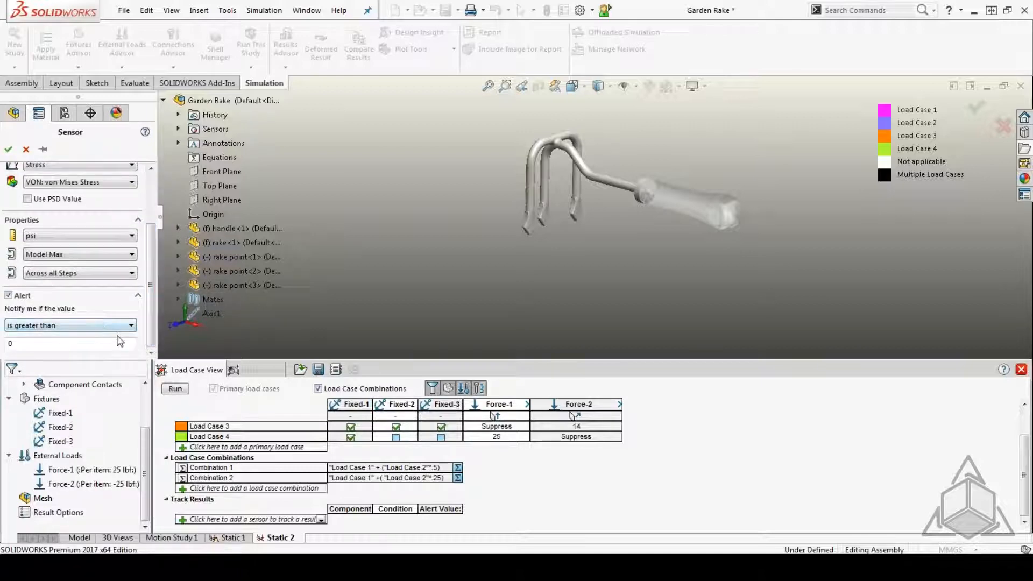
{"action": "double_click", "coordinate": [10, 343]}
{"action": "scroll", "coordinate": [70, 242], "scroll_direction": "up", "scroll_amount": 3}
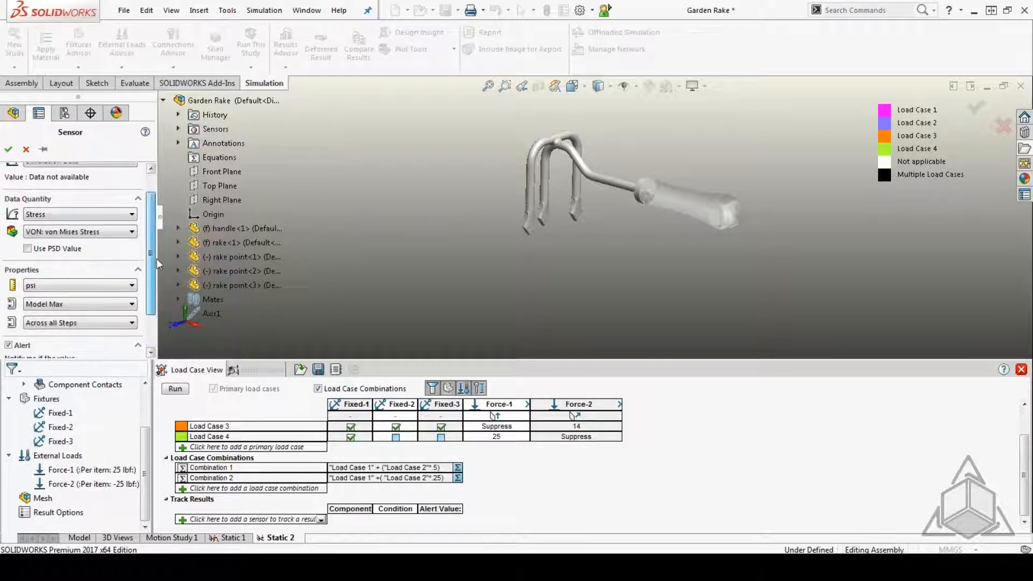
{"action": "left_click", "coordinate": [9, 150]}
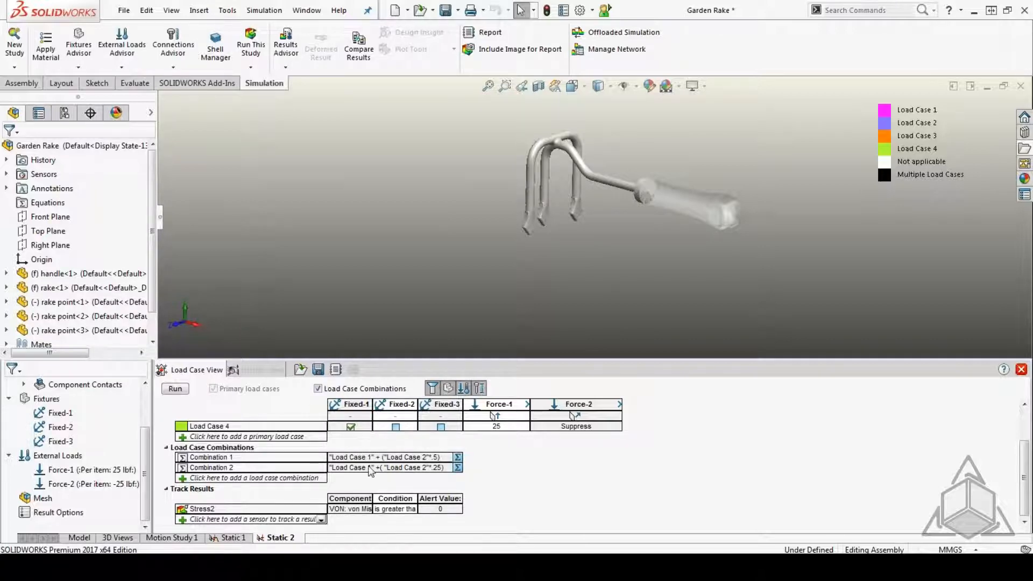
Step: Add the existing Displacement1 and Minimum Factor of Safety1 sensors to the tracked results
{"action": "left_click", "coordinate": [321, 520]}
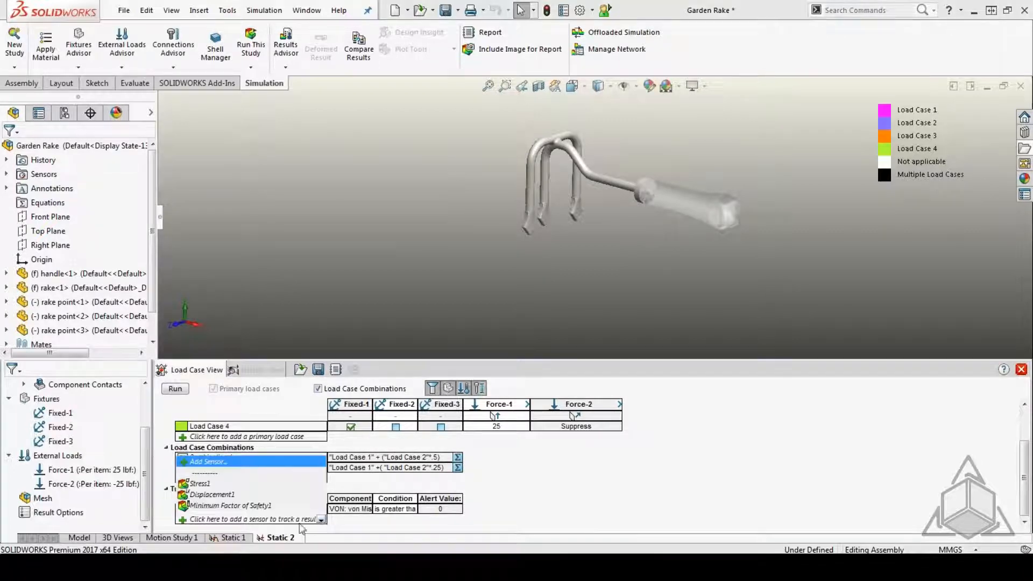
{"action": "left_click", "coordinate": [214, 495]}
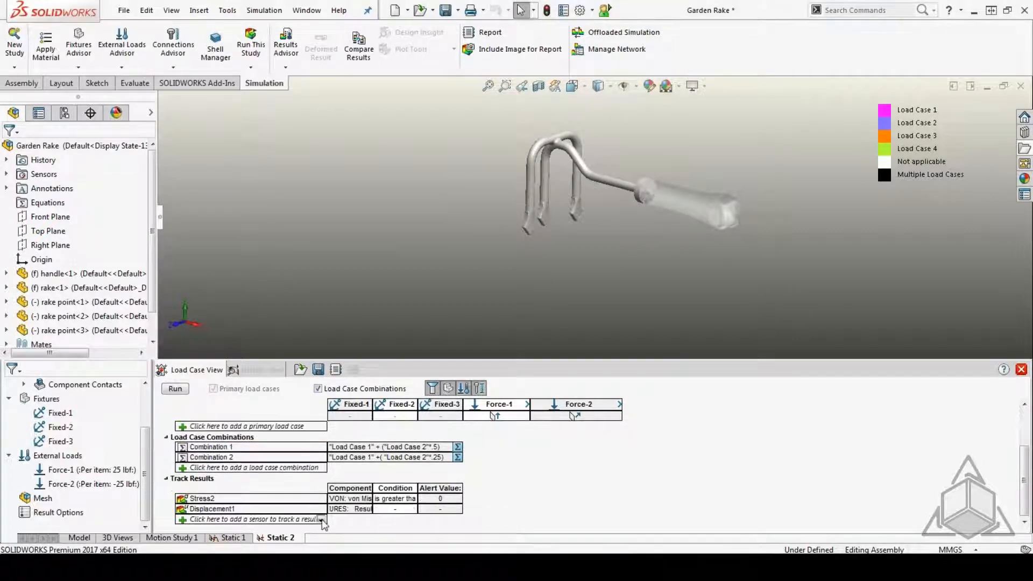
{"action": "left_click", "coordinate": [321, 520]}
{"action": "left_click", "coordinate": [220, 507]}
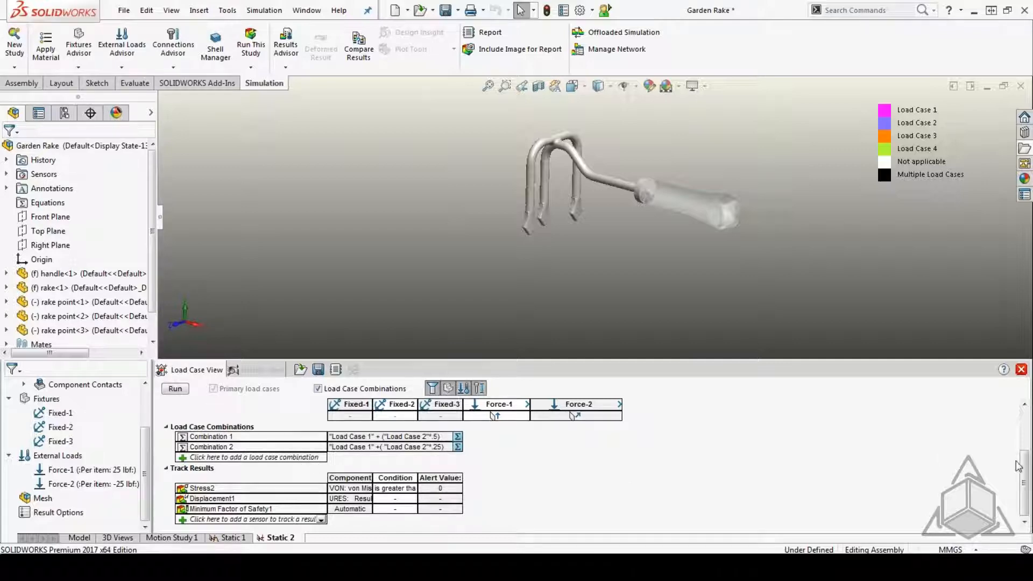
{"action": "left_click", "coordinate": [1025, 404]}
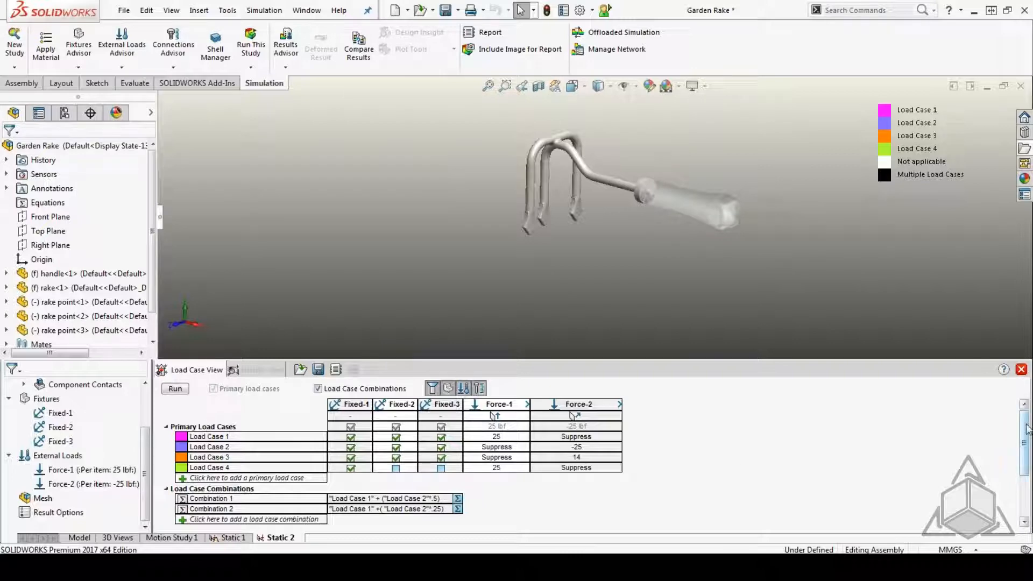
{"action": "left_click_drag", "start_coordinate": [1025, 431], "coordinate": [1026, 473]}
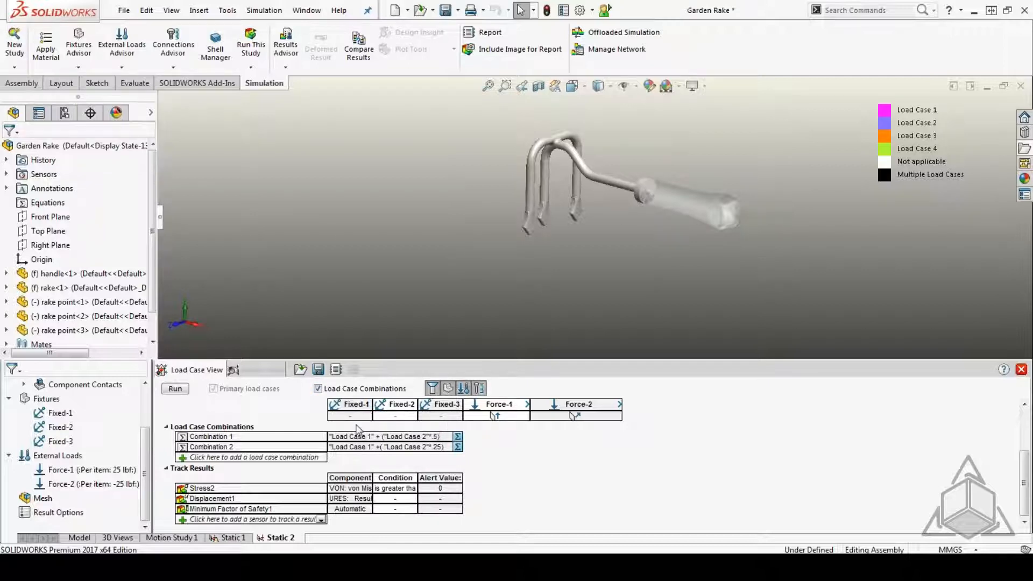
{"action": "left_click", "coordinate": [318, 389]}
{"action": "left_click", "coordinate": [317, 390]}
{"action": "left_click", "coordinate": [176, 391]}
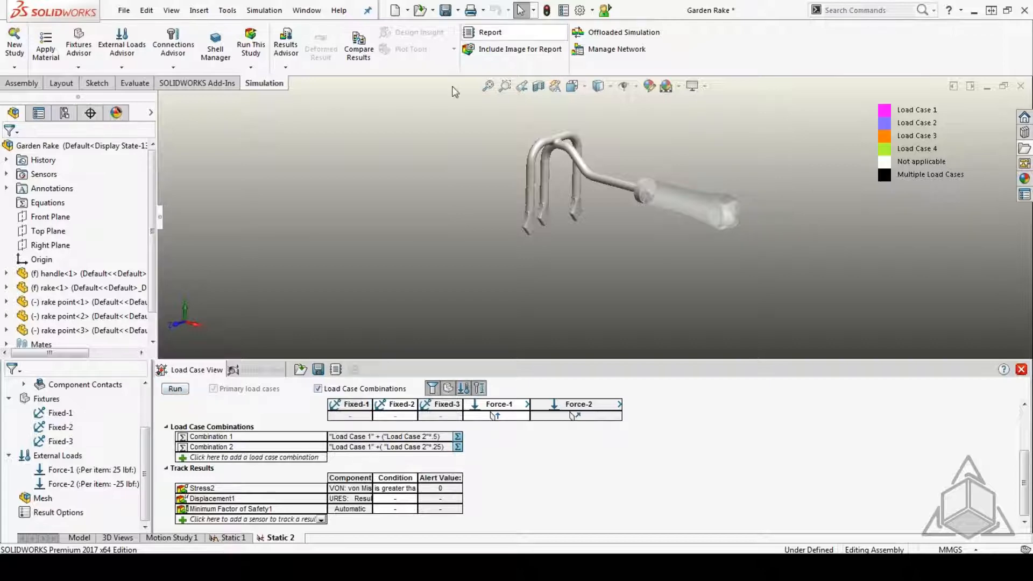
Step: Switch to the Static 1 study and open its Load Case Manager definition
{"action": "left_click", "coordinate": [231, 538]}
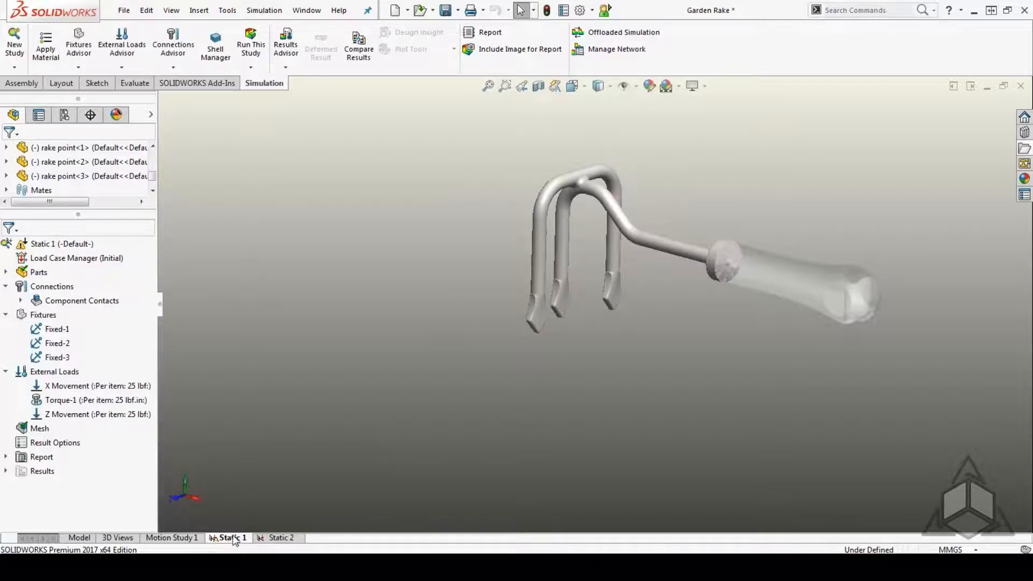
{"action": "right_click", "coordinate": [54, 262]}
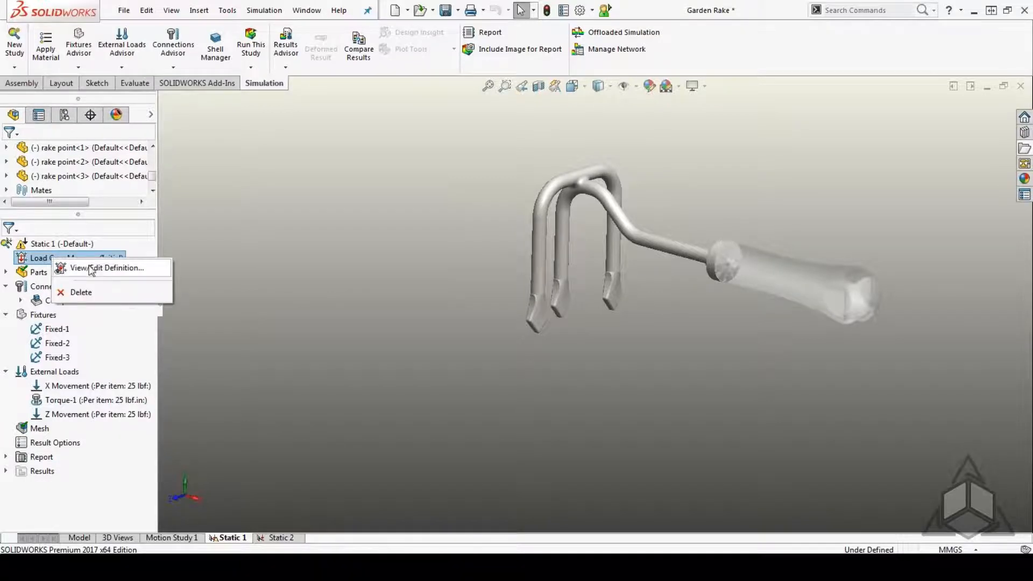
{"action": "left_click", "coordinate": [94, 269]}
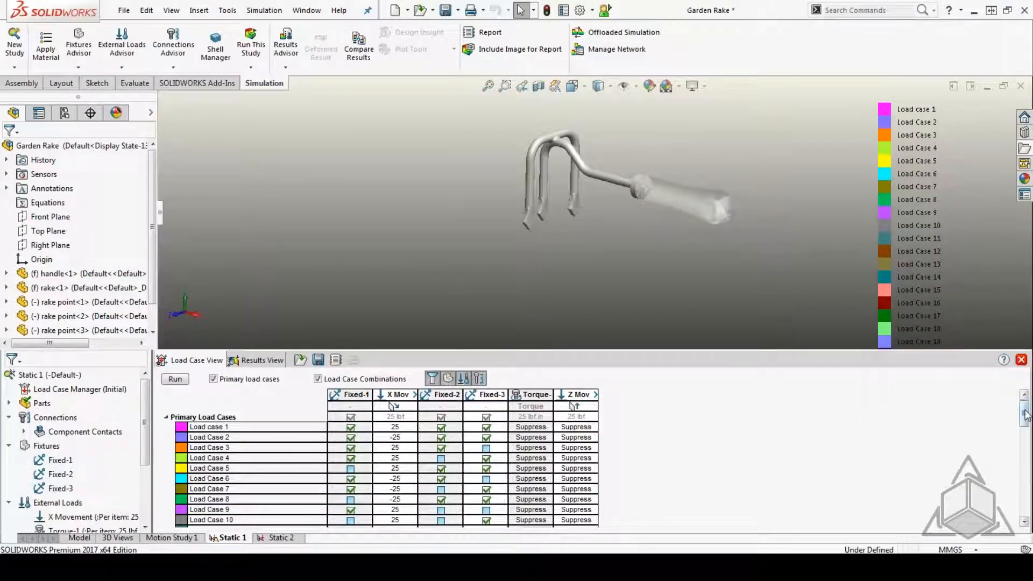
Step: Examine Static 1's primary load cases, load case combination and tracked result sensors
{"action": "left_click_drag", "start_coordinate": [1026, 415], "coordinate": [1026, 475]}
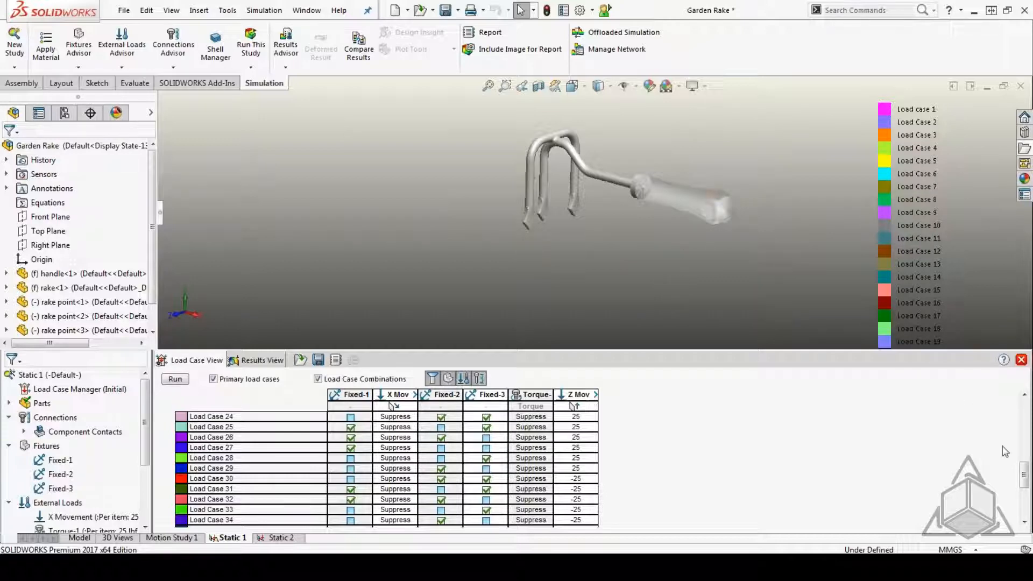
{"action": "scroll", "coordinate": [1025, 484], "scroll_direction": "down", "scroll_amount": 2}
{"action": "scroll", "coordinate": [1028, 487], "scroll_direction": "down", "scroll_amount": 1}
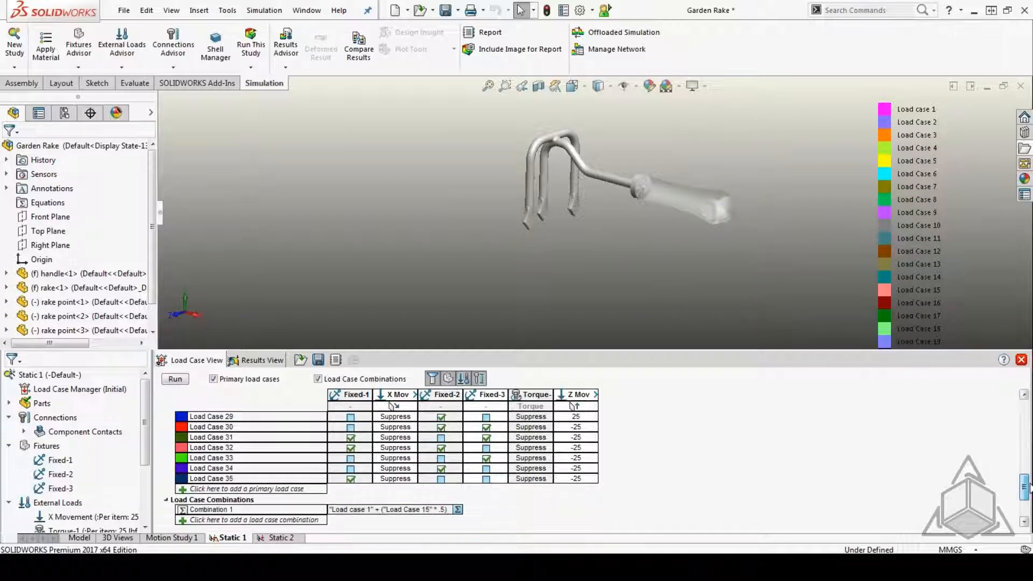
{"action": "scroll", "coordinate": [1027, 487], "scroll_direction": "up", "scroll_amount": 4}
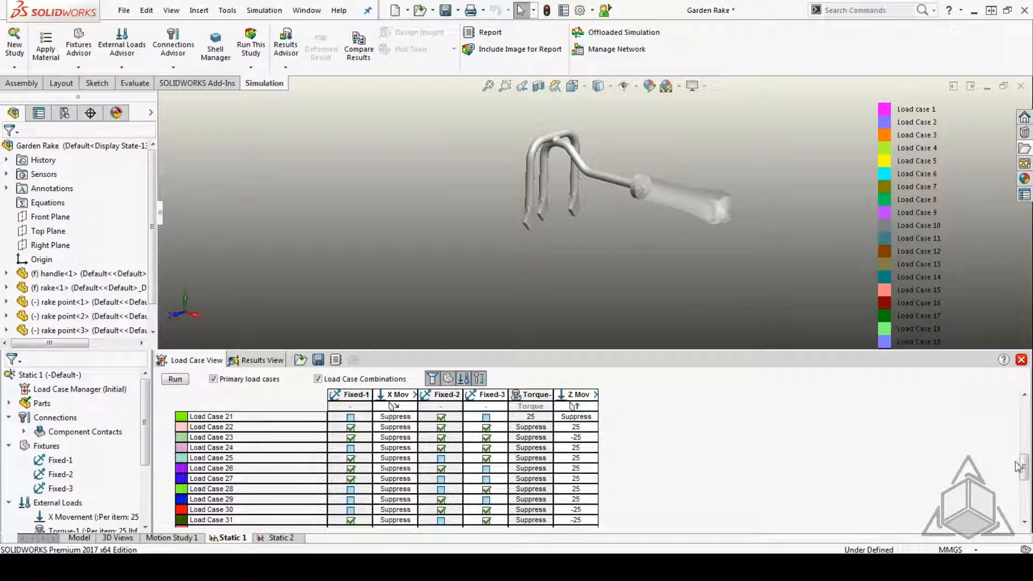
{"action": "left_click_drag", "start_coordinate": [1025, 468], "coordinate": [1025, 491]}
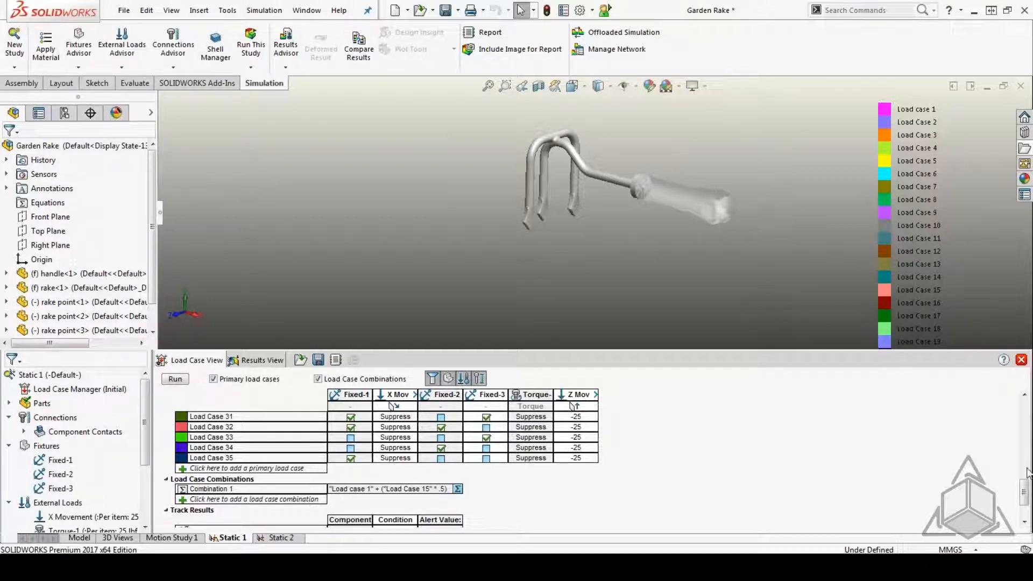
{"action": "scroll", "coordinate": [1027, 487], "scroll_direction": "down", "scroll_amount": 2}
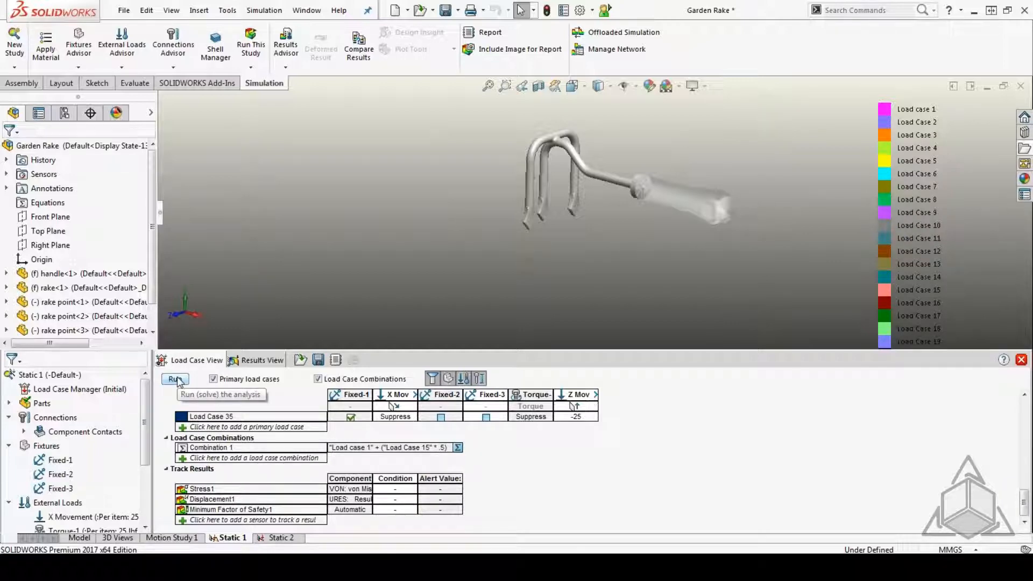
Step: Run the Static 1 analysis with both primary load cases and load case combinations included
{"action": "scroll", "coordinate": [147, 494], "scroll_direction": "down", "scroll_amount": 3}
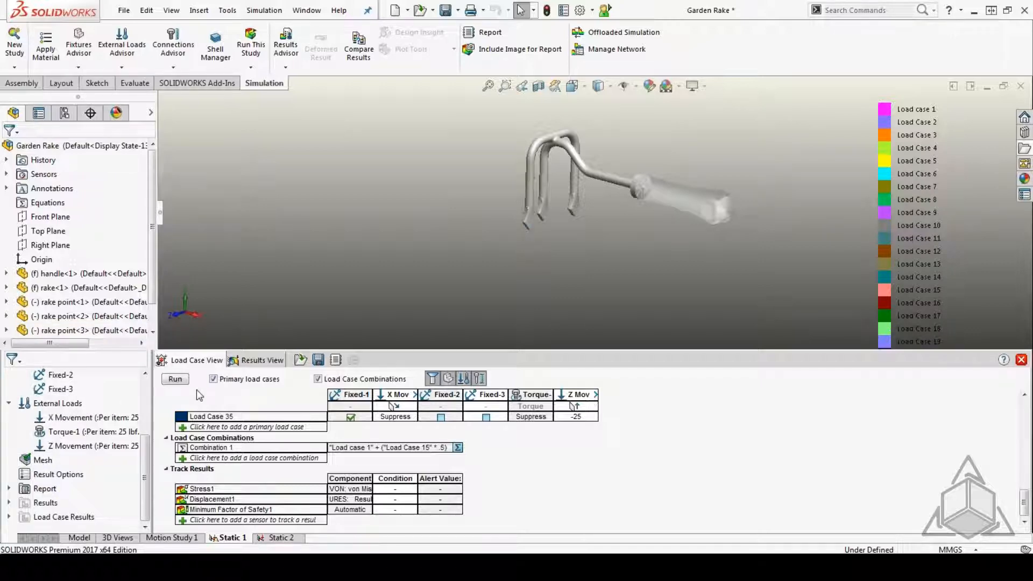
{"action": "left_click", "coordinate": [81, 446]}
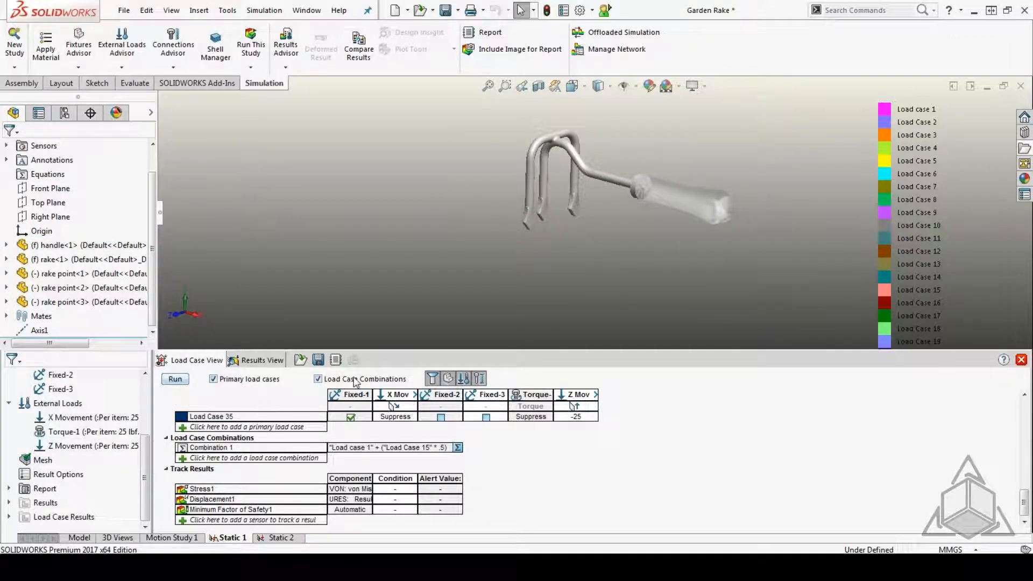
{"action": "left_click", "coordinate": [175, 379]}
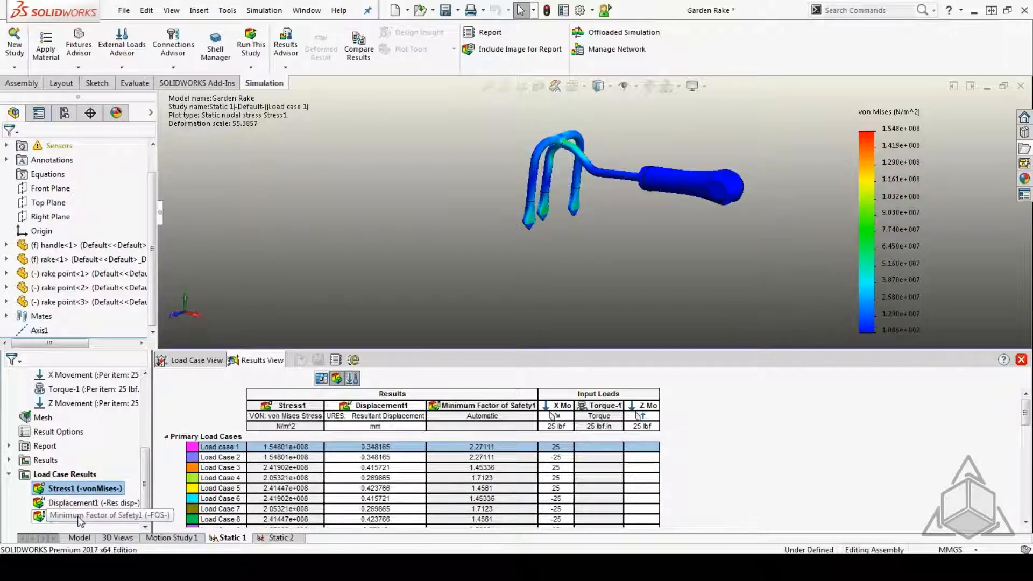
Step: Play the Stress1 plot's animation for Load Case 1, close it, and check the plot's other available commands
{"action": "right_click", "coordinate": [78, 488]}
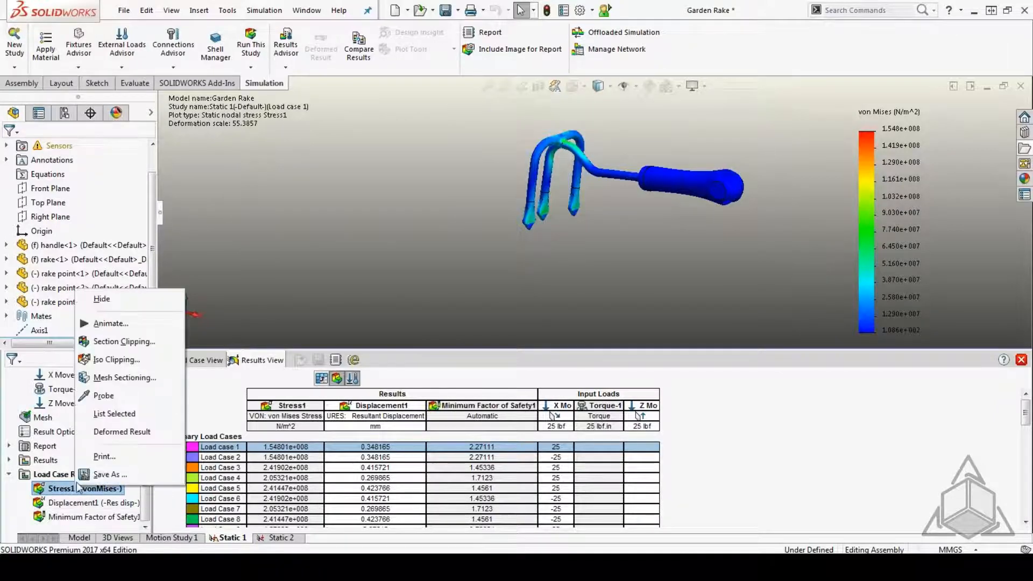
{"action": "left_click", "coordinate": [110, 323]}
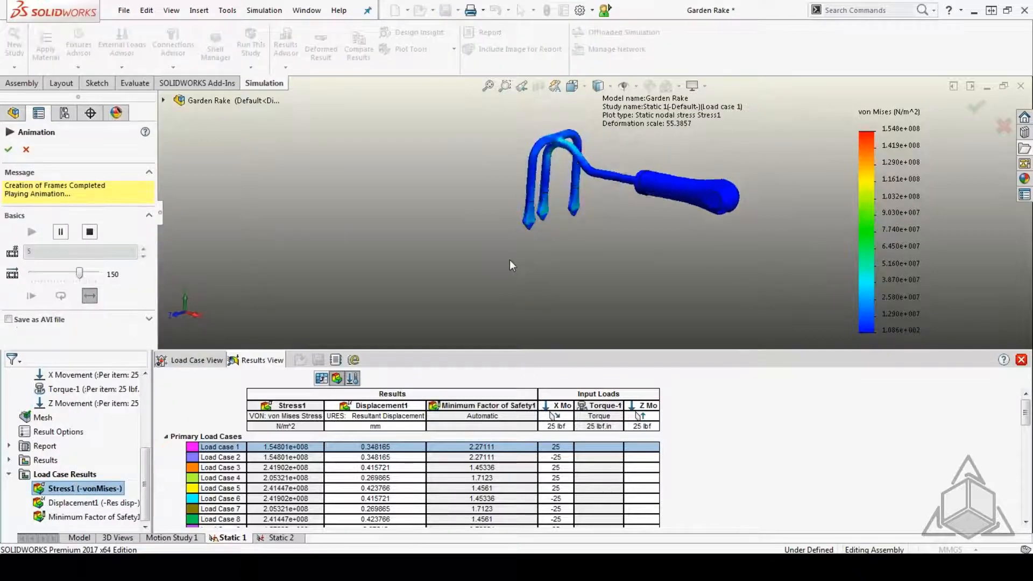
{"action": "left_click", "coordinate": [26, 149]}
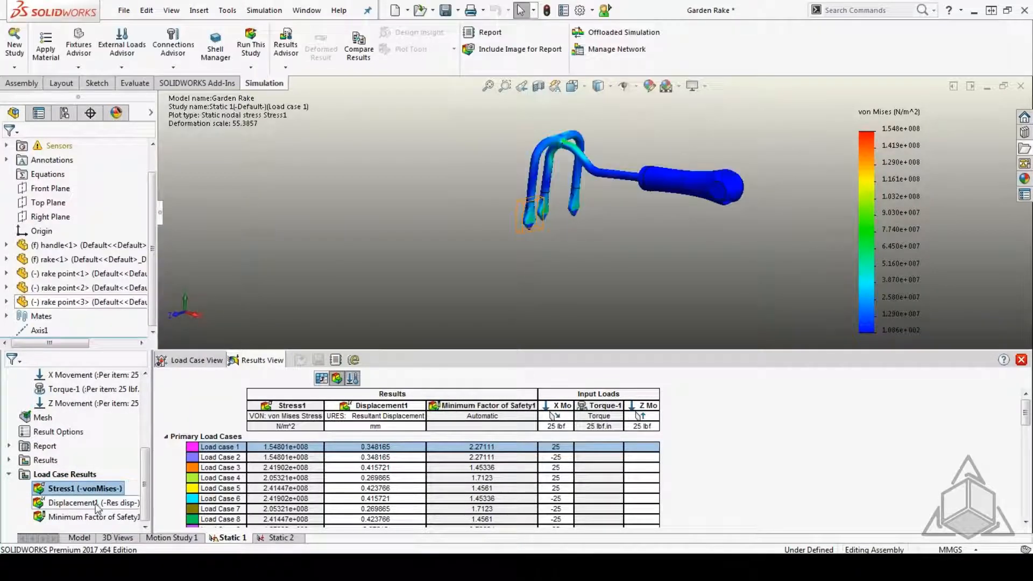
{"action": "right_click", "coordinate": [78, 488]}
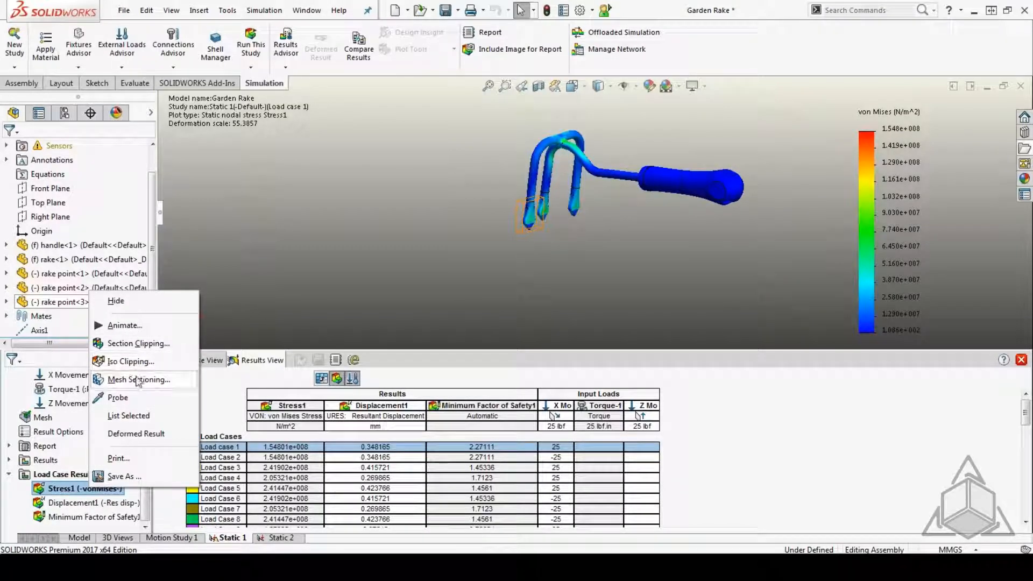
{"action": "left_click", "coordinate": [342, 275]}
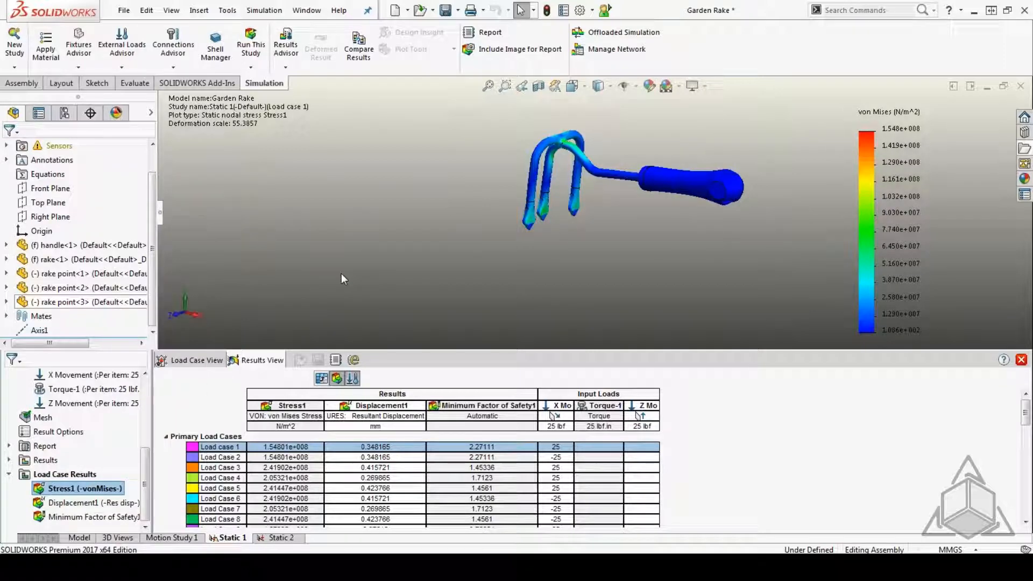
Step: Display the Stress1 plot for Load Case 3, play its animation, and close the animation
{"action": "left_click", "coordinate": [229, 468]}
{"action": "left_click", "coordinate": [230, 469]}
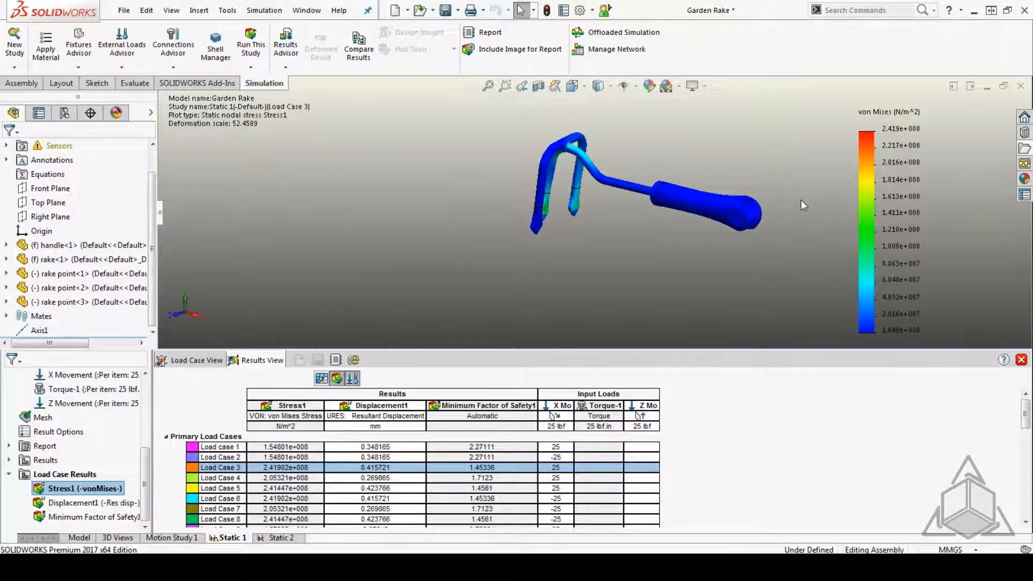
{"action": "right_click", "coordinate": [82, 488]}
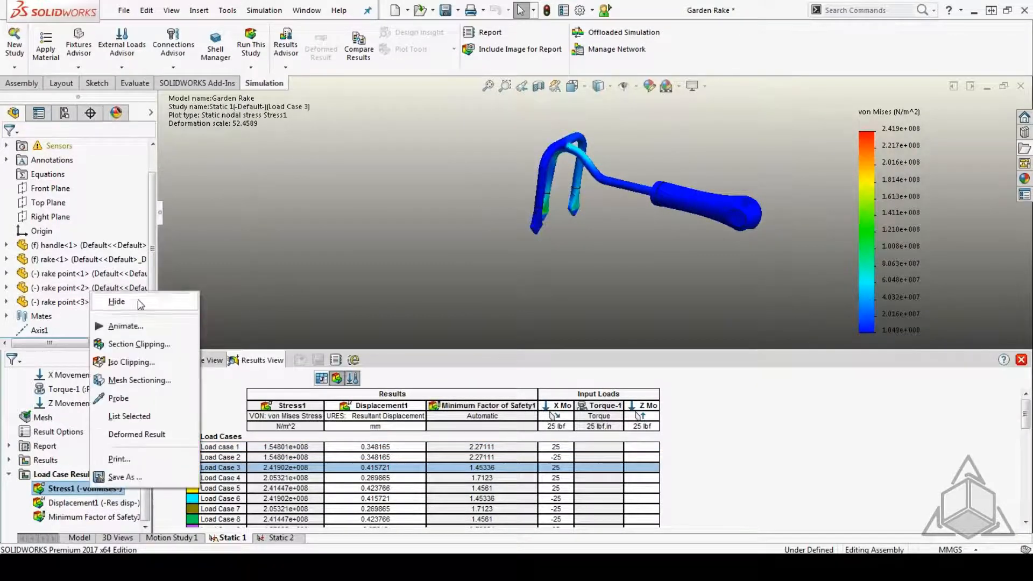
{"action": "left_click", "coordinate": [139, 326]}
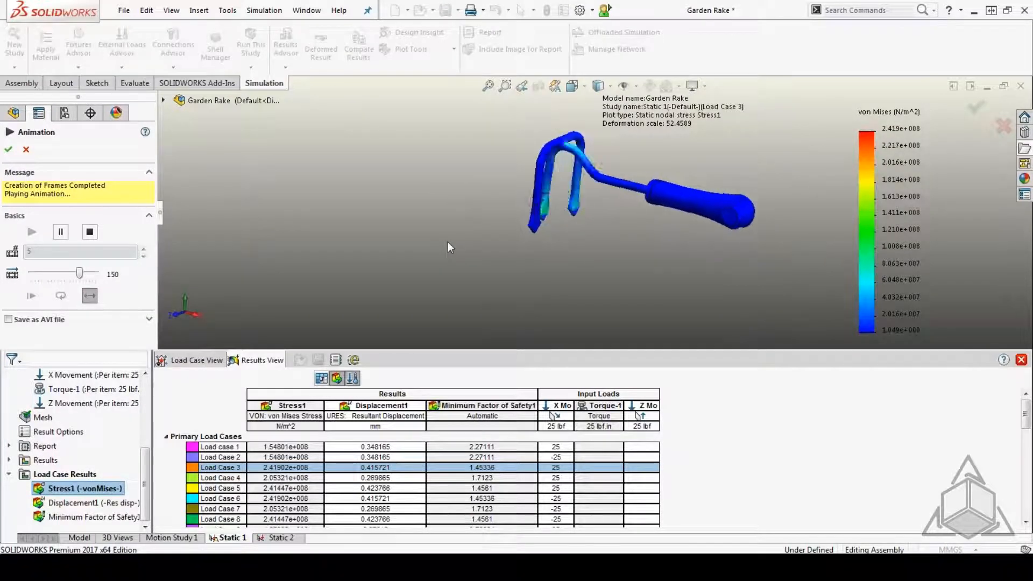
{"action": "left_click", "coordinate": [26, 150]}
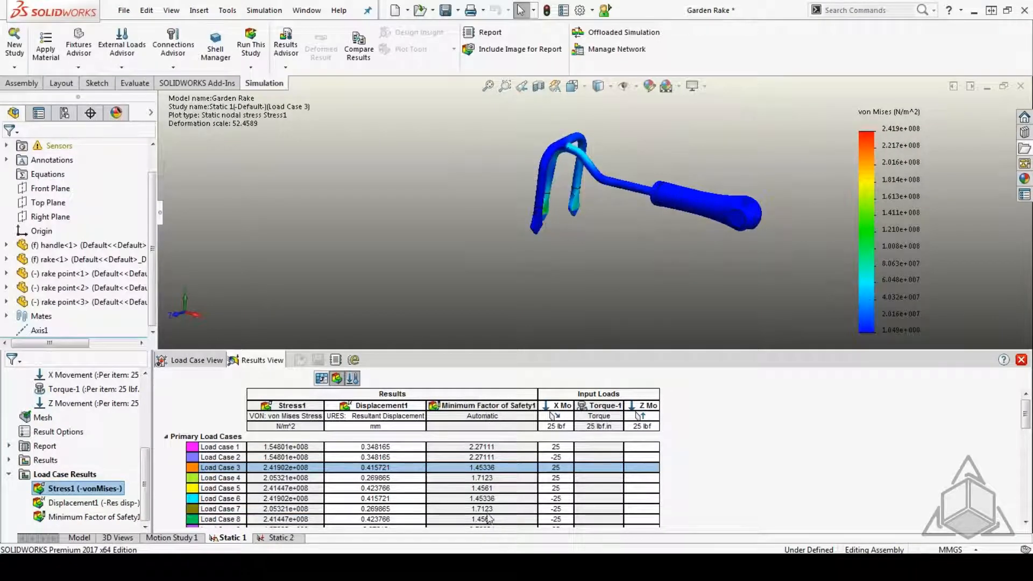
Step: Hide the input loads columns in the load case results table, and show them again
{"action": "left_click", "coordinate": [352, 380]}
{"action": "left_click", "coordinate": [353, 379]}
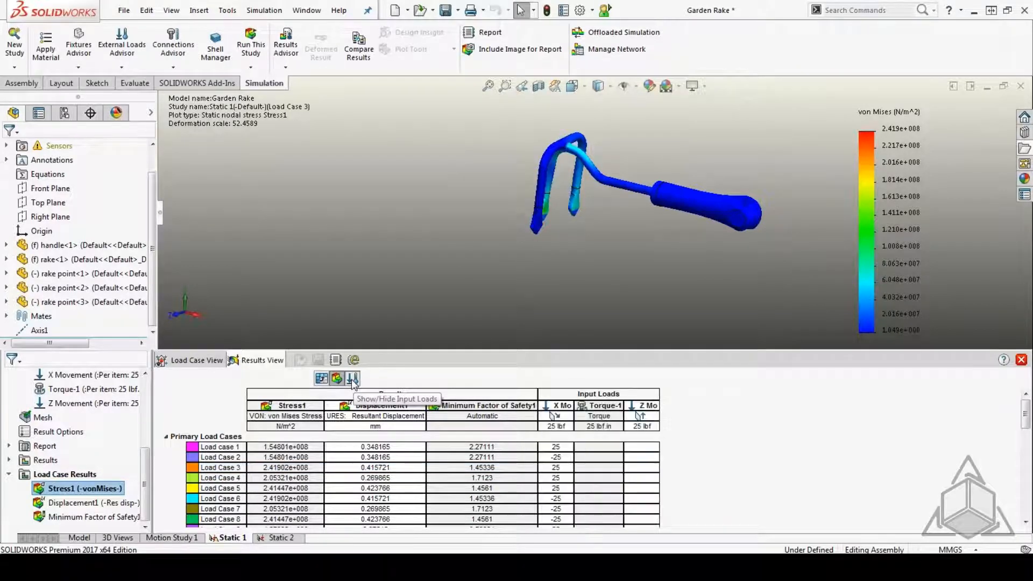
{"action": "left_click", "coordinate": [353, 379]}
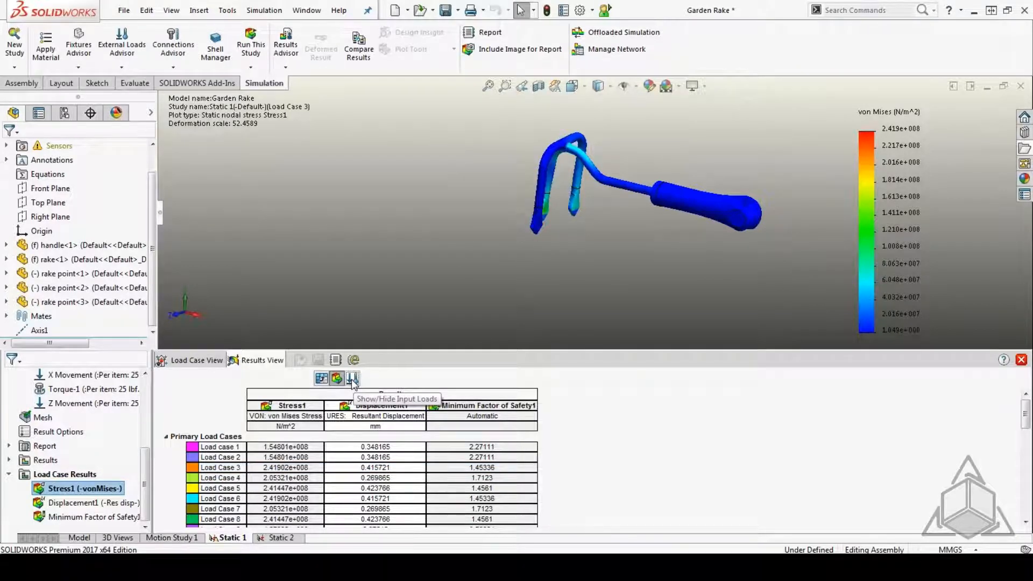
{"action": "left_click", "coordinate": [353, 379]}
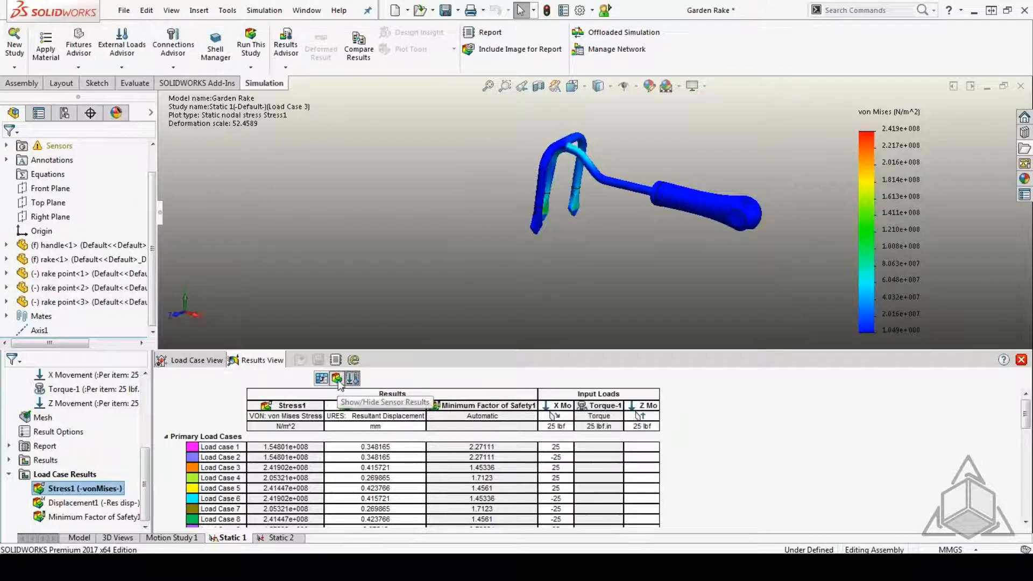
Step: Hide the sensor result columns in the load case results table and show them again, twice
{"action": "left_click", "coordinate": [337, 379]}
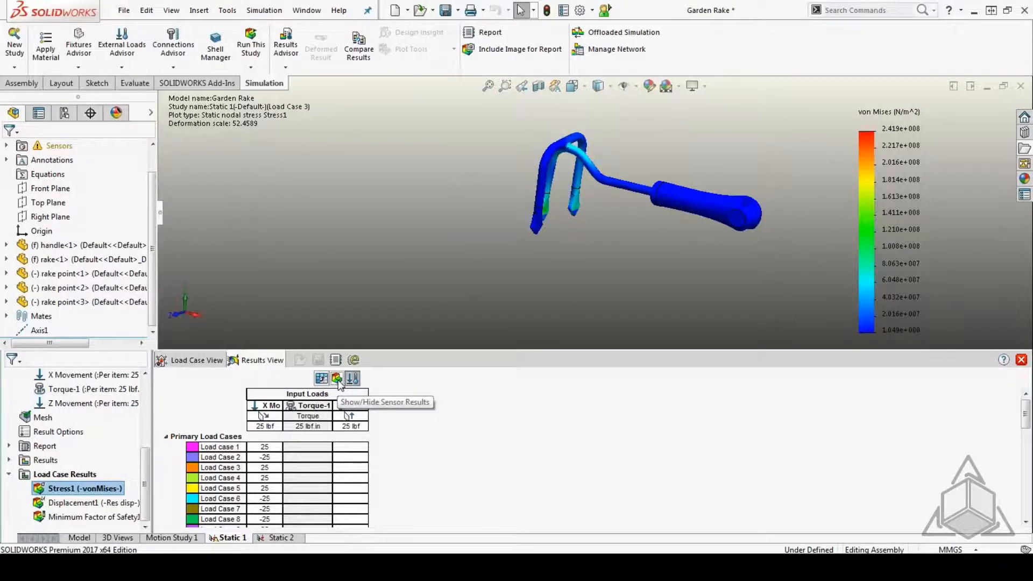
{"action": "left_click", "coordinate": [337, 380]}
{"action": "left_click", "coordinate": [338, 379]}
{"action": "left_click", "coordinate": [338, 379]}
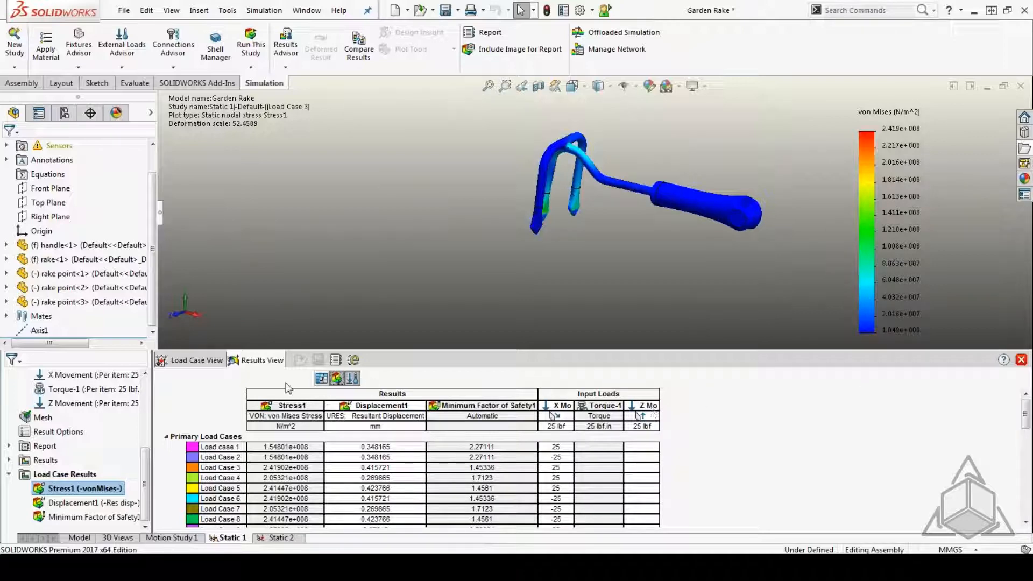
Step: Transpose the results table so the load cases run across as columns, and restore its original orientation
{"action": "left_click", "coordinate": [321, 378]}
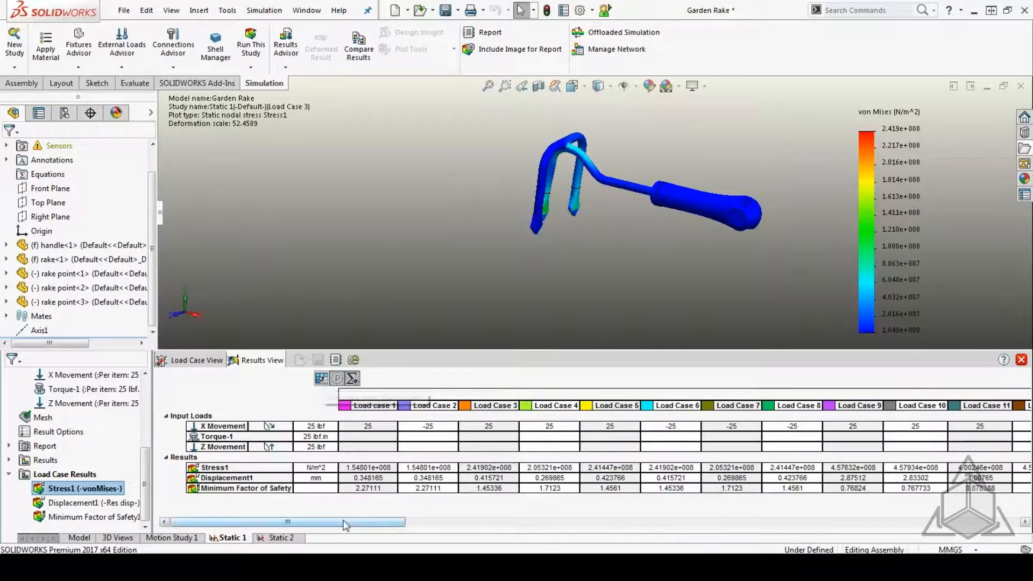
{"action": "mouse_move", "coordinate": [341, 523]}
{"action": "left_mouse_down"}
{"action": "mouse_move", "coordinate": [840, 538]}
{"action": "mouse_move", "coordinate": [349, 538]}
{"action": "left_mouse_up"}
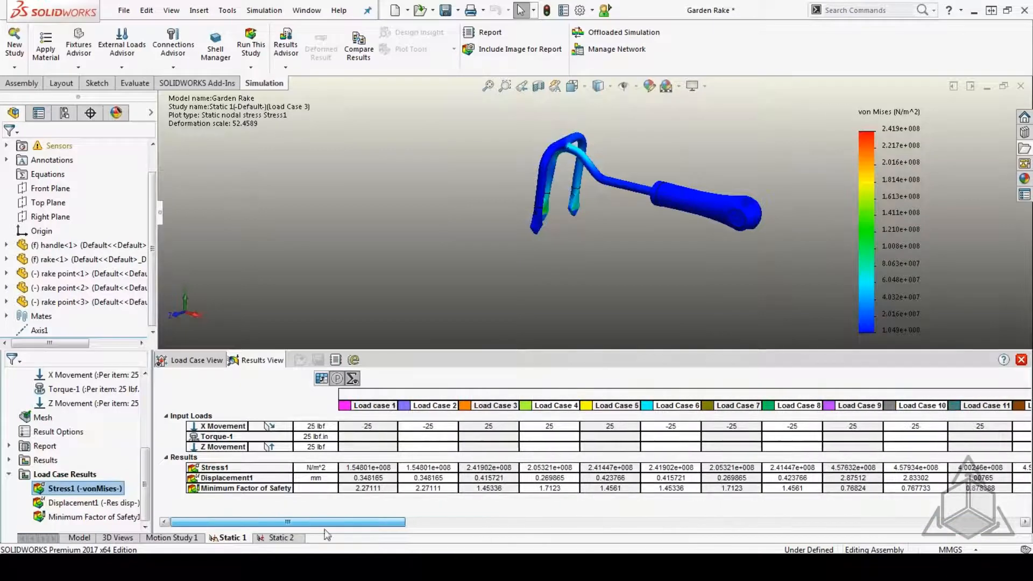
{"action": "left_click", "coordinate": [323, 380]}
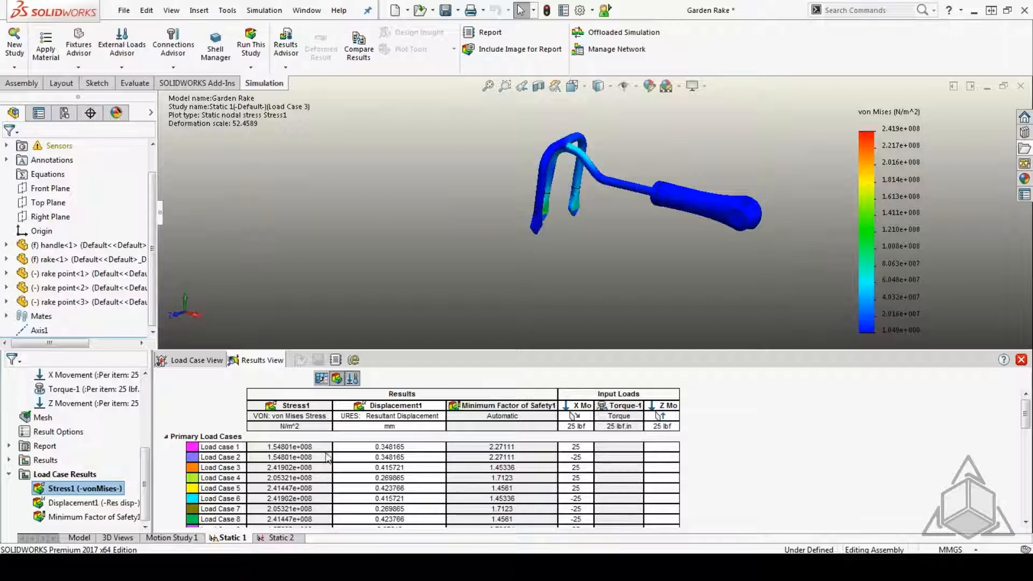
Step: Export the load case input data to the Garden Rake-Static 1-Load Case Manager spreadsheet and select its load name row, A2:K2
{"action": "left_click", "coordinate": [183, 361]}
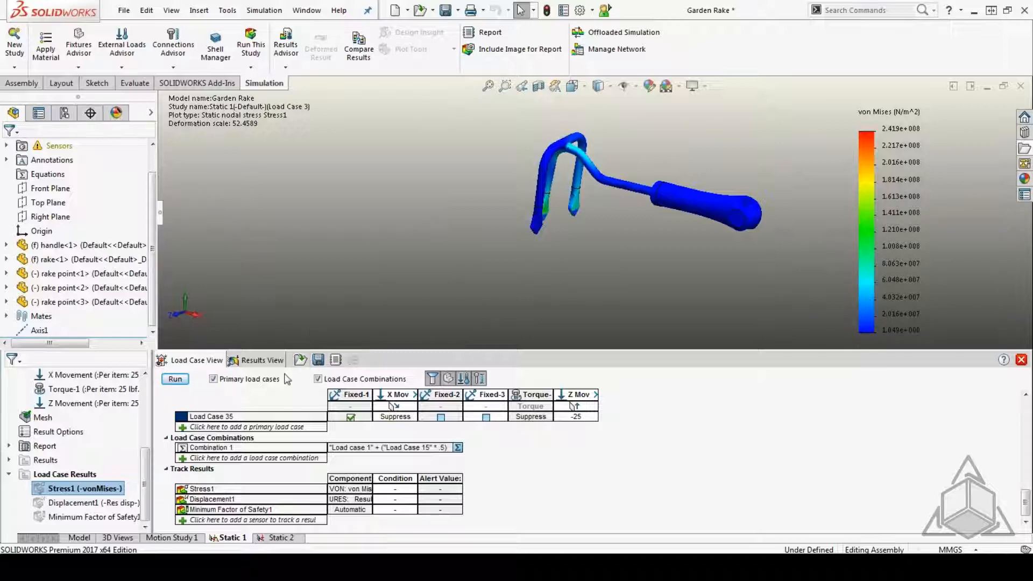
{"action": "left_click", "coordinate": [318, 361]}
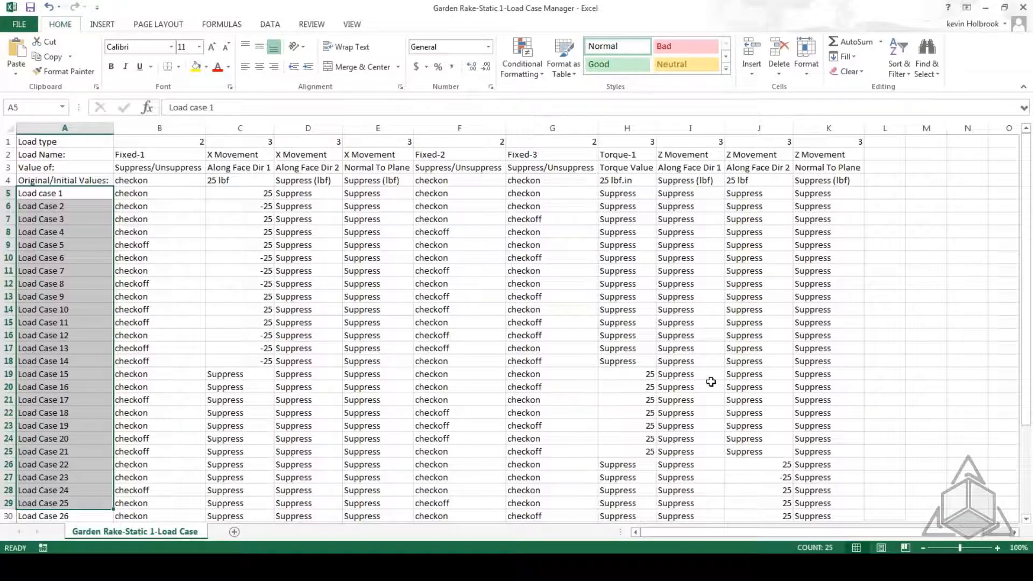
{"action": "left_click", "coordinate": [63, 154]}
{"action": "left_click_drag", "start_coordinate": [63, 154], "coordinate": [842, 154]}
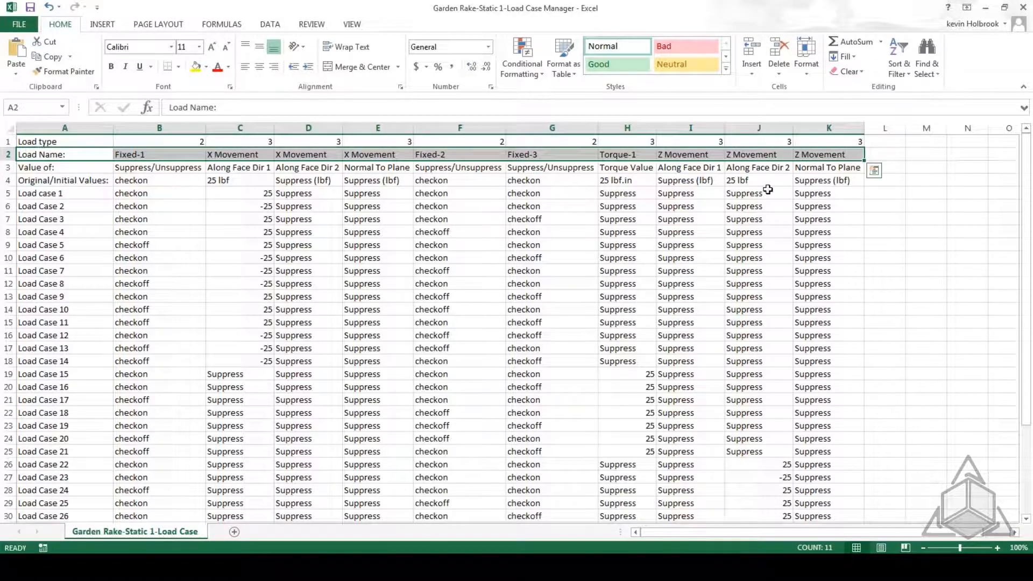
Step: Examine the spreadsheet's load case names and their per-load values, and close the spreadsheet
{"action": "left_click_drag", "start_coordinate": [58, 193], "coordinate": [78, 501]}
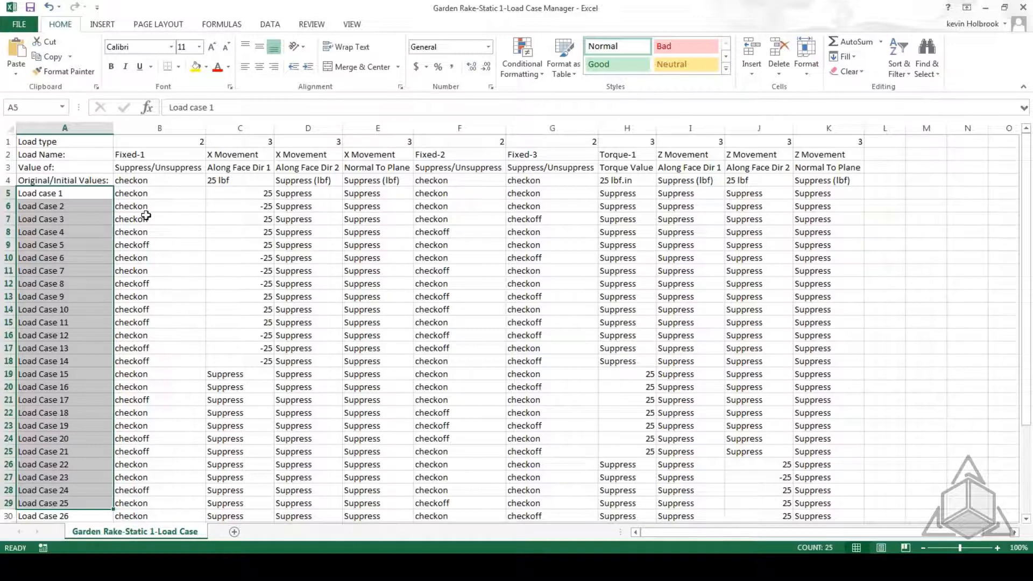
{"action": "left_click_drag", "start_coordinate": [51, 207], "coordinate": [846, 452]}
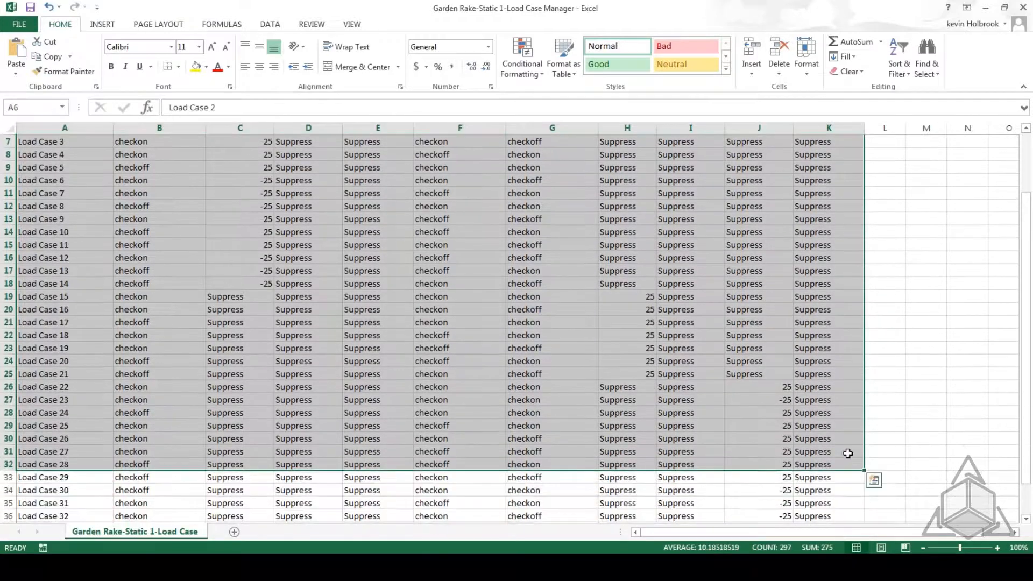
{"action": "scroll", "coordinate": [847, 452], "scroll_direction": "up", "scroll_amount": 3}
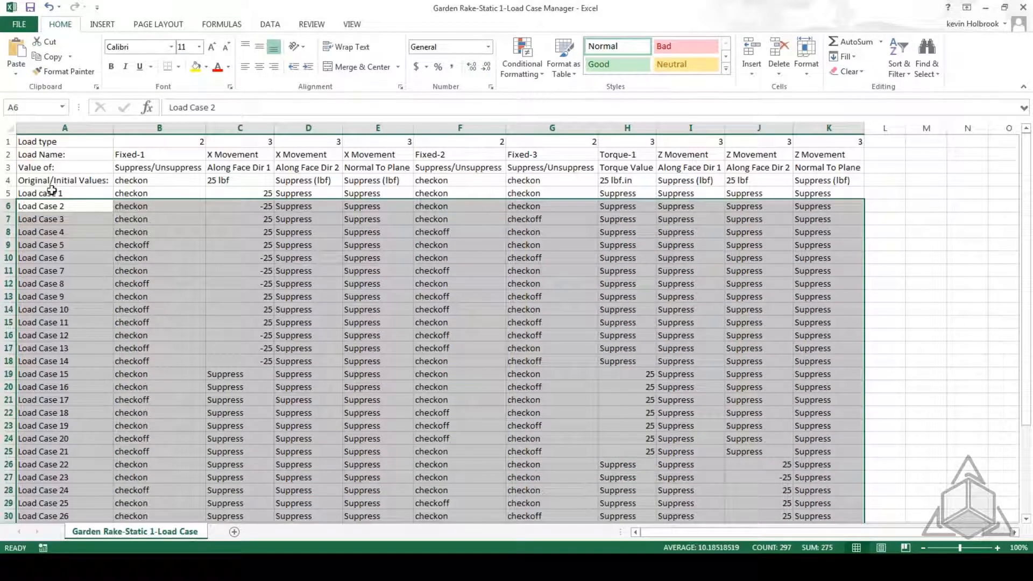
{"action": "key", "text": "ctrl+v"}
{"action": "left_click", "coordinate": [573, 155]}
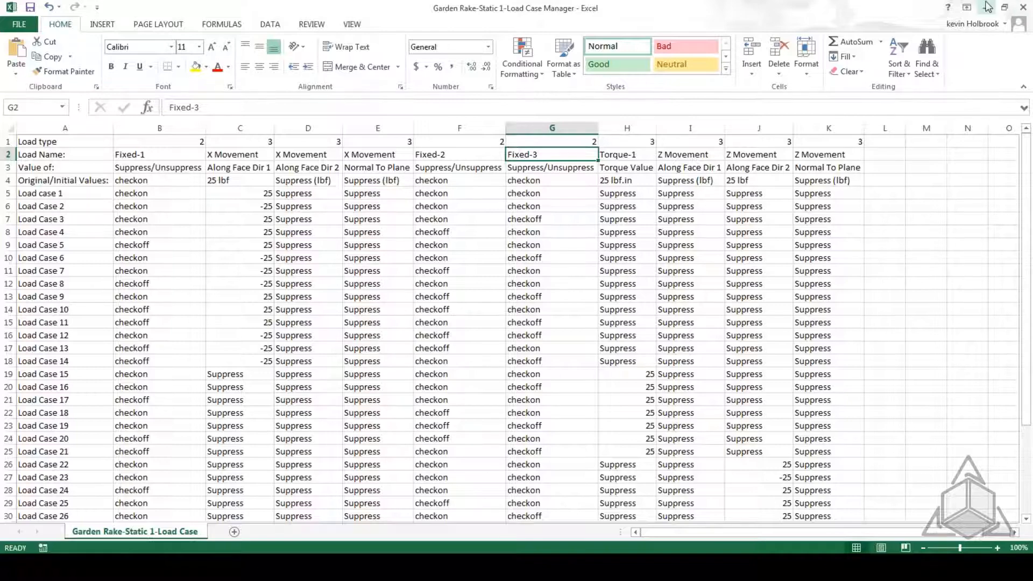
{"action": "left_click", "coordinate": [1023, 8]}
{"action": "left_click", "coordinate": [515, 310]}
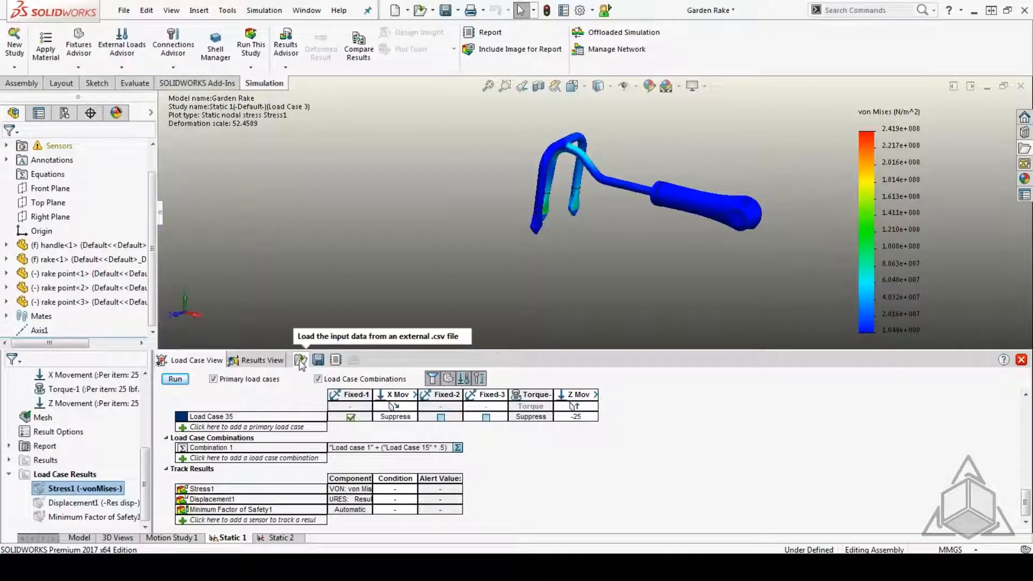
Step: Check the import of load case input data from an external .csv file, cancel it, and return to the load case results
{"action": "left_click", "coordinate": [300, 360]}
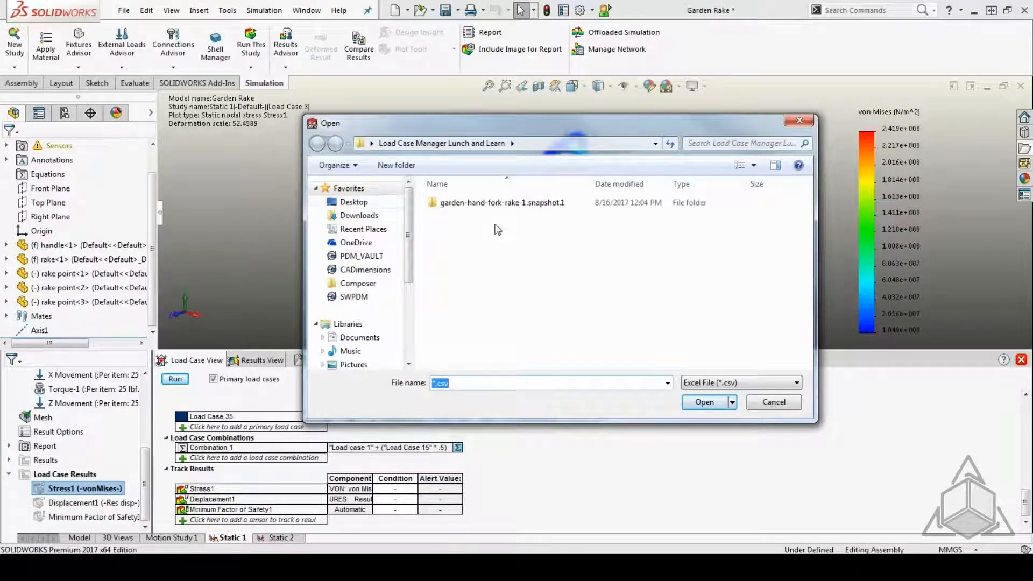
{"action": "left_click", "coordinate": [775, 404]}
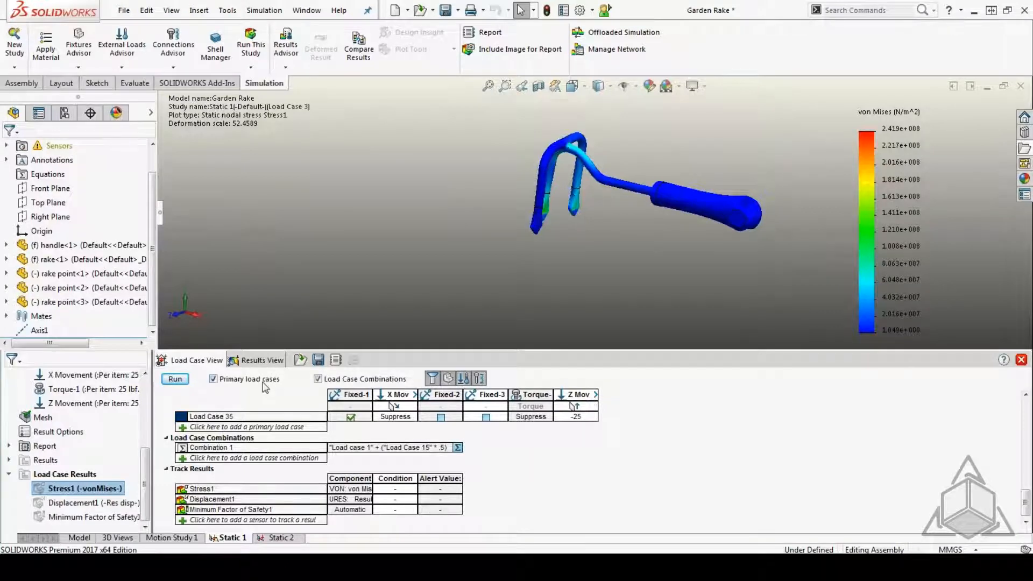
{"action": "left_click", "coordinate": [264, 362]}
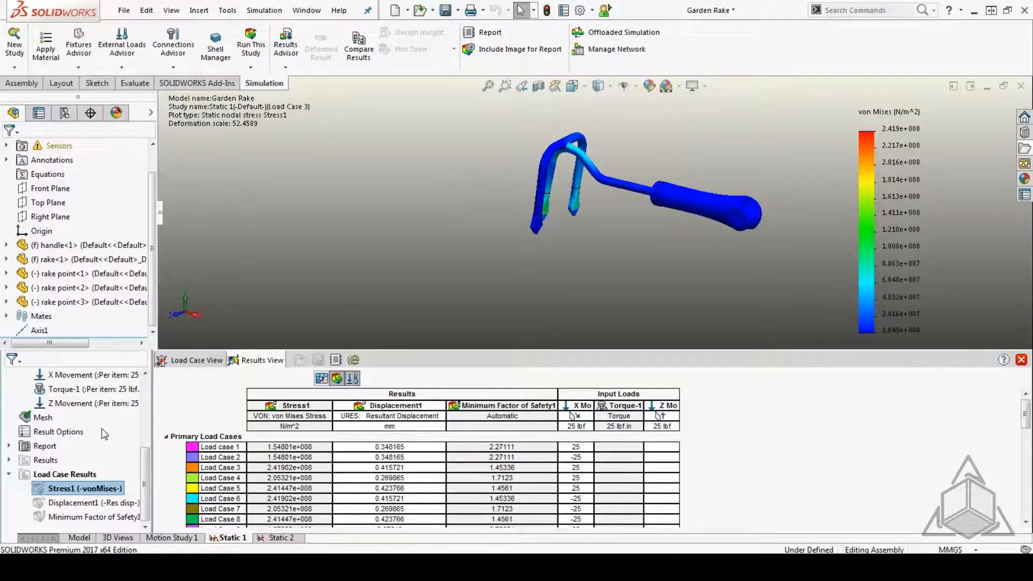
Step: Start report generation for the load cases, review the selectable cases down to Combination 1, and cancel
{"action": "scroll", "coordinate": [81, 430], "scroll_direction": "up", "scroll_amount": 4}
{"action": "left_click", "coordinate": [90, 418]}
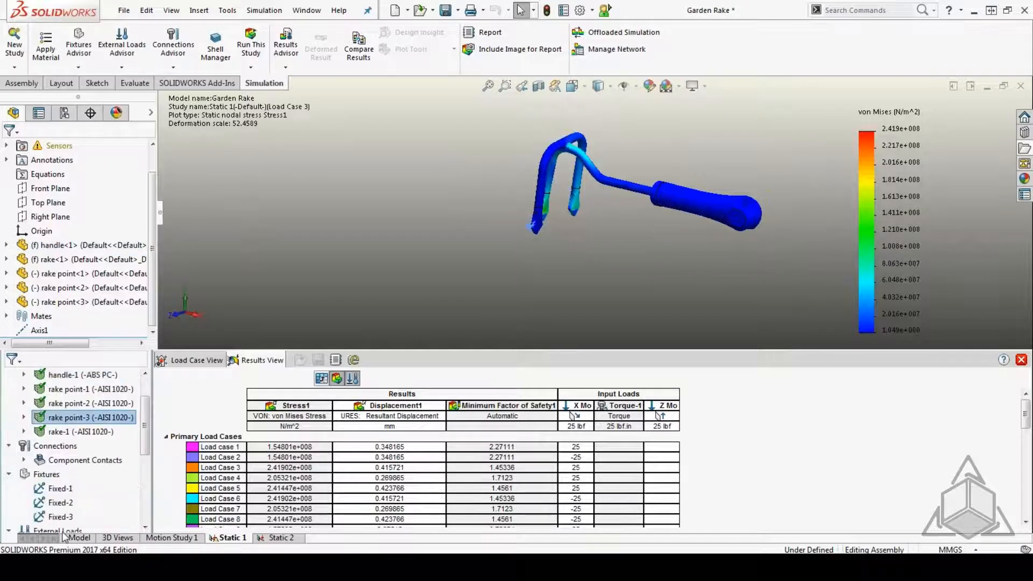
{"action": "left_click", "coordinate": [336, 360]}
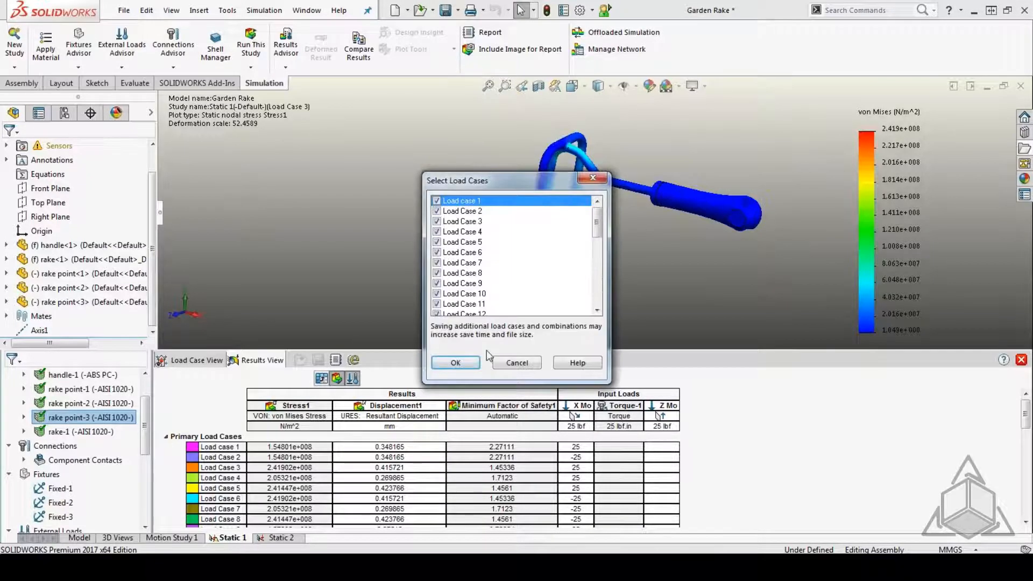
{"action": "left_click_drag", "start_coordinate": [596, 224], "coordinate": [601, 315]}
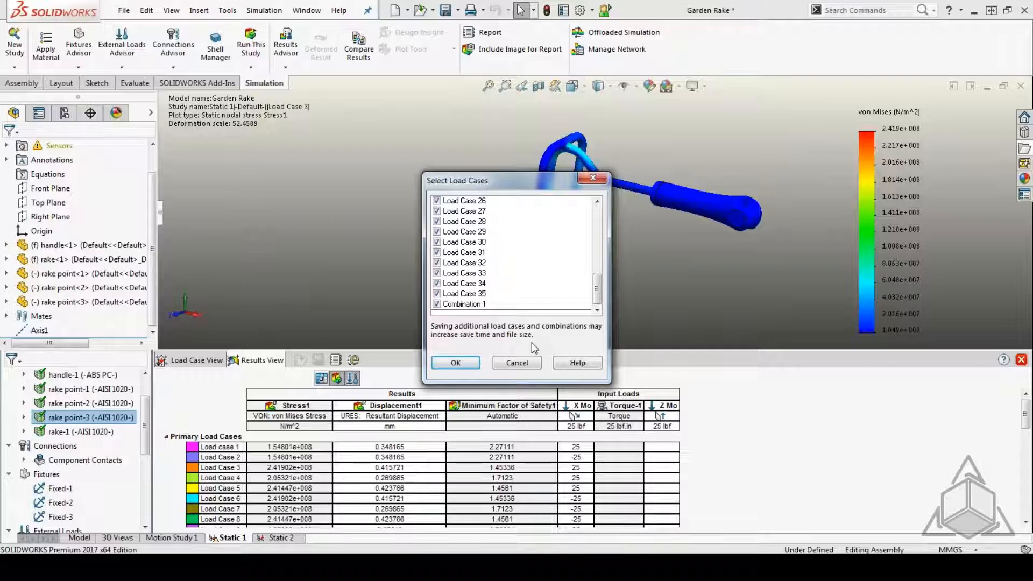
{"action": "left_click", "coordinate": [518, 362]}
Step: Open the Word report Garden Rake-Static 1-1-Load Case 26 from the Load Case Manager Lunch and Learn folder
{"action": "left_click_drag", "start_coordinate": [1032, 334], "coordinate": [348, 141]}
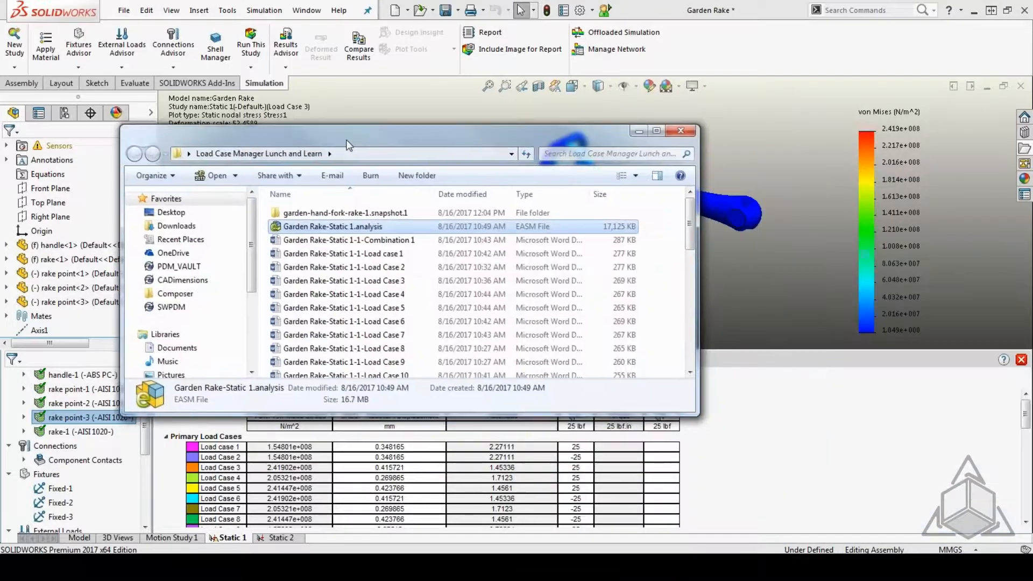
{"action": "left_click_drag", "start_coordinate": [693, 230], "coordinate": [695, 338]}
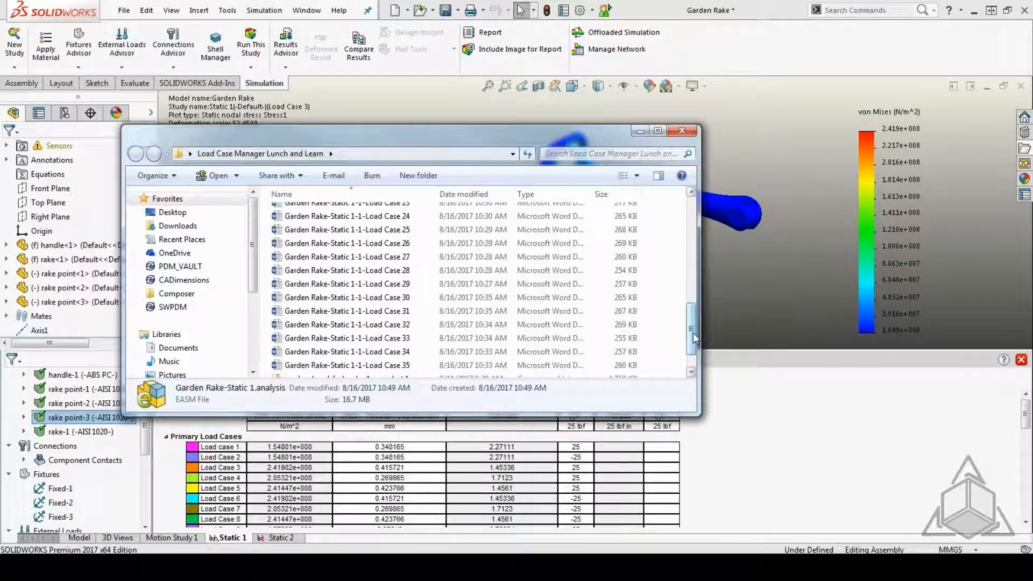
{"action": "left_click", "coordinate": [374, 246]}
{"action": "double_click", "coordinate": [375, 248]}
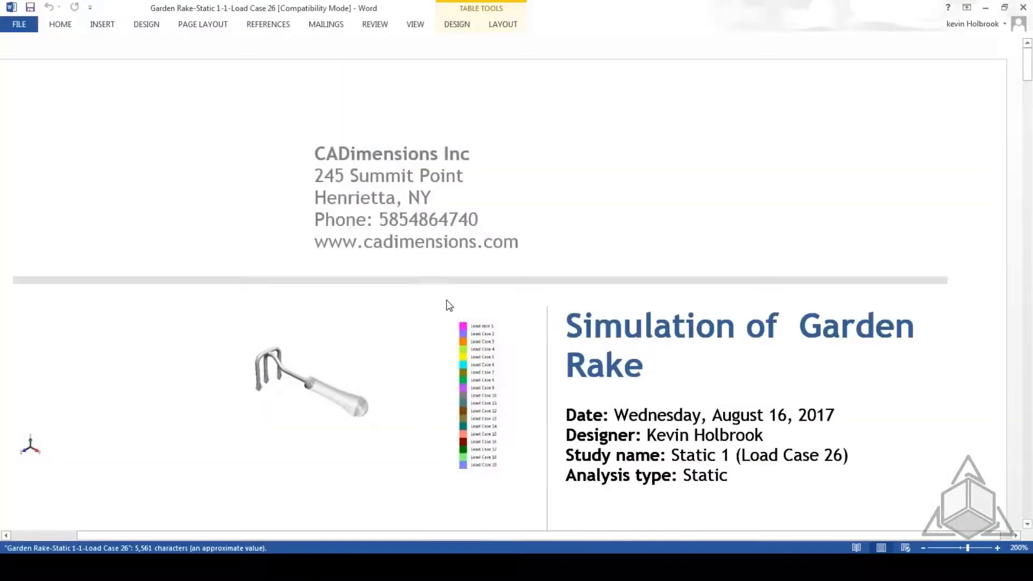
Step: Read through the Load Case 26 report as far as its material properties, close it, and move the folder window aside
{"action": "scroll", "coordinate": [449, 305], "scroll_direction": "down", "scroll_amount": 10}
{"action": "scroll", "coordinate": [516, 284], "scroll_direction": "down", "scroll_amount": 5}
{"action": "scroll", "coordinate": [517, 284], "scroll_direction": "down", "scroll_amount": 10}
{"action": "scroll", "coordinate": [516, 285], "scroll_direction": "down", "scroll_amount": 10}
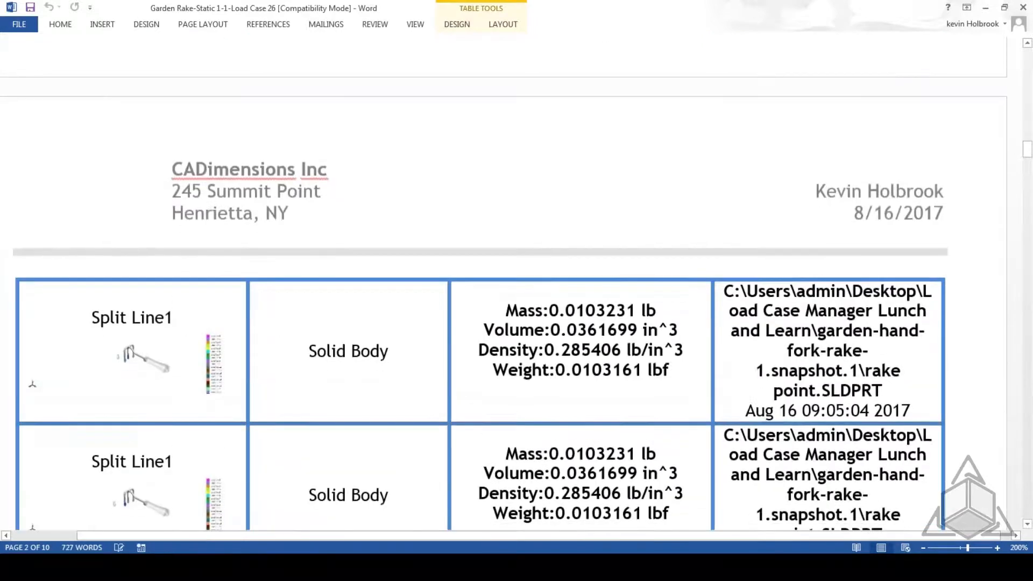
{"action": "scroll", "coordinate": [517, 284], "scroll_direction": "down", "scroll_amount": 10}
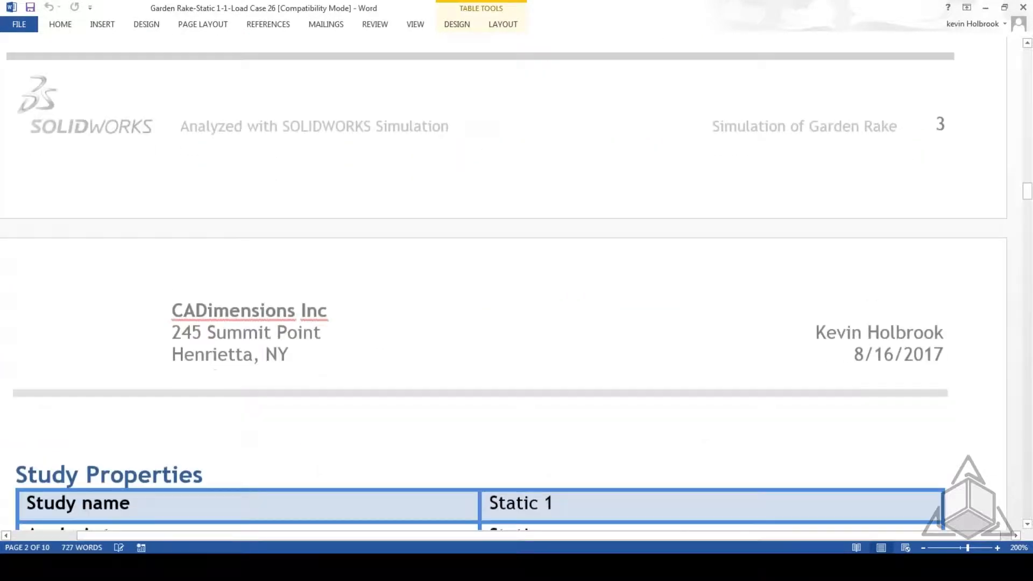
{"action": "scroll", "coordinate": [872, 97], "scroll_direction": "down", "scroll_amount": 15}
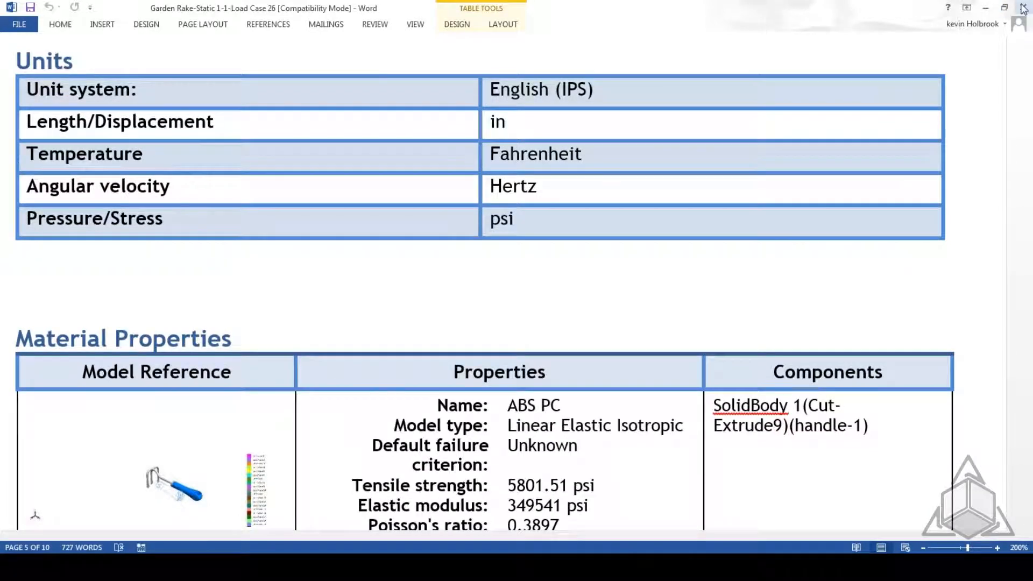
{"action": "left_click", "coordinate": [1024, 7]}
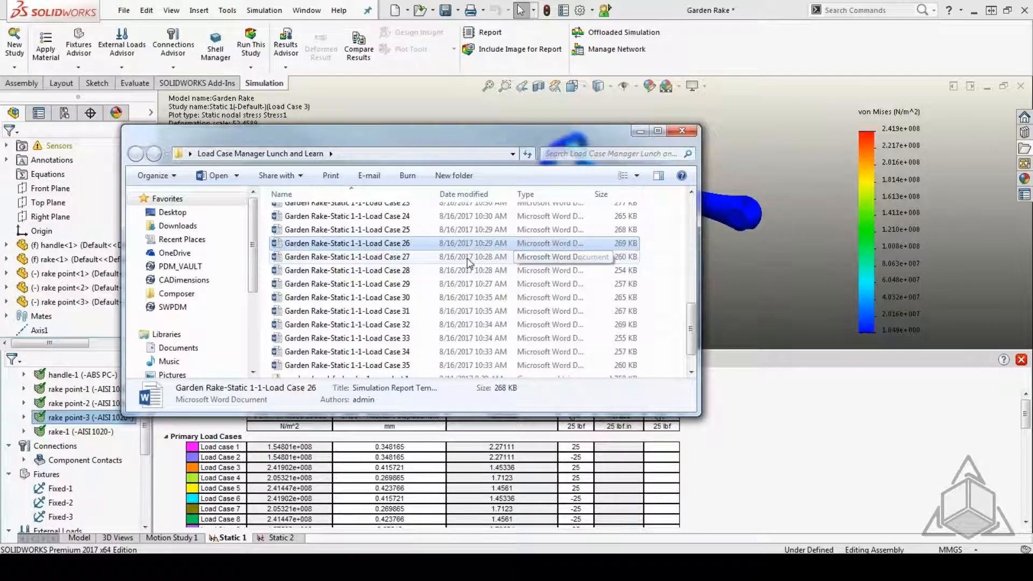
{"action": "left_click_drag", "start_coordinate": [582, 134], "coordinate": [1032, 239]}
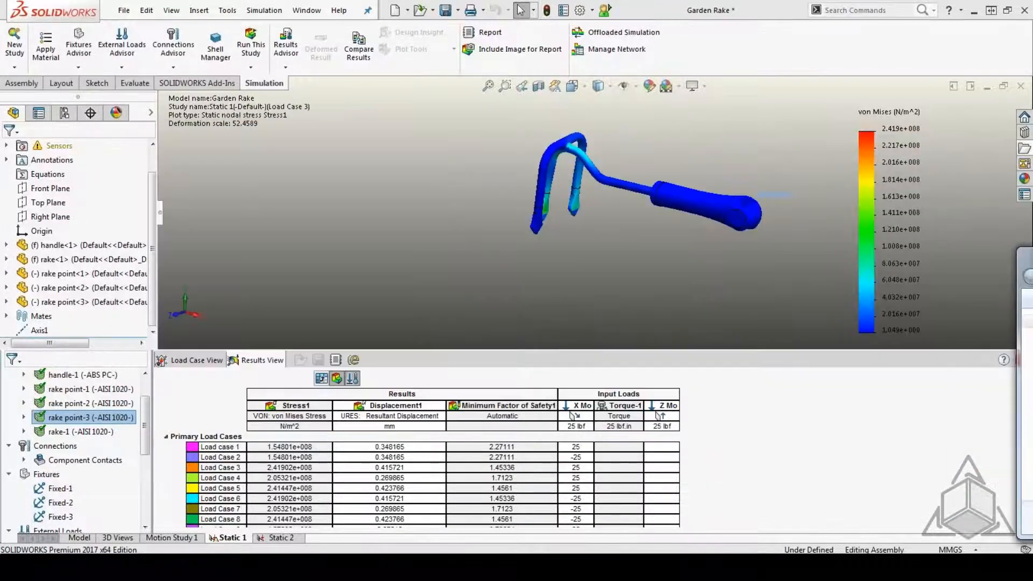
Step: Switch to Garden Rake-Static 1.analysis.easm in eDrawings and list the result plots of Static 1 Load Case 16
{"action": "left_click", "coordinate": [354, 360]}
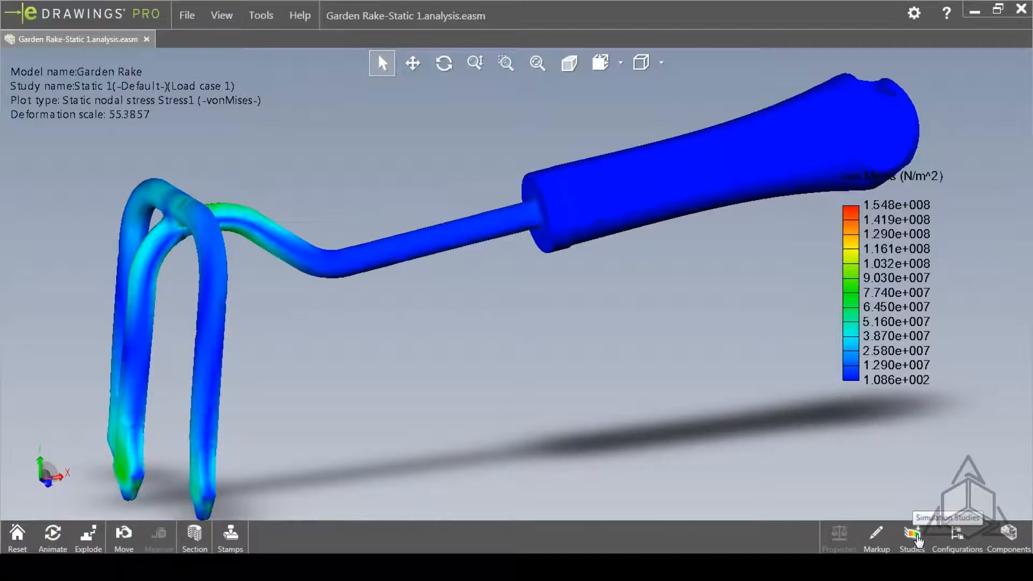
{"action": "left_click", "coordinate": [918, 539]}
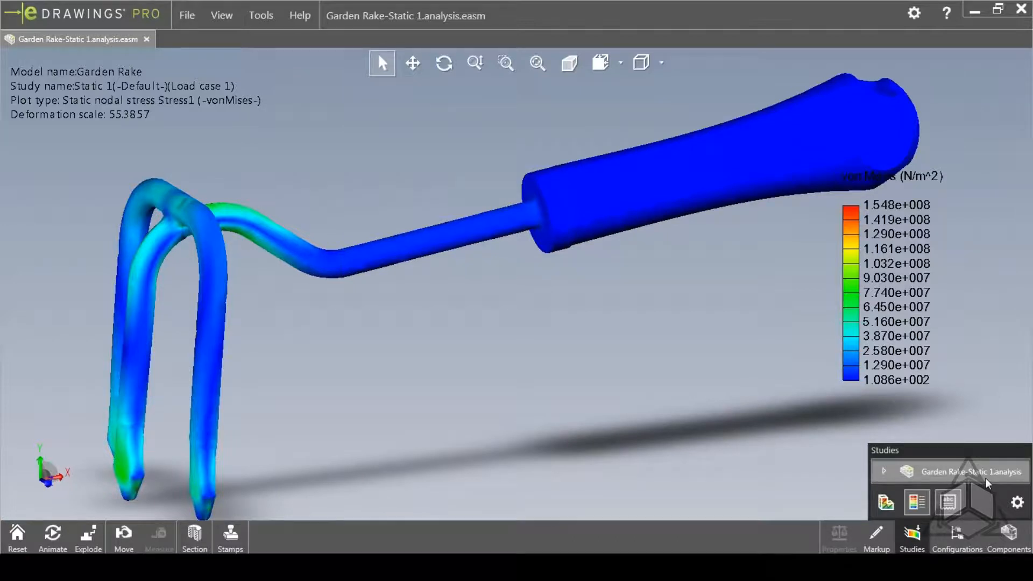
{"action": "left_click", "coordinate": [885, 472]}
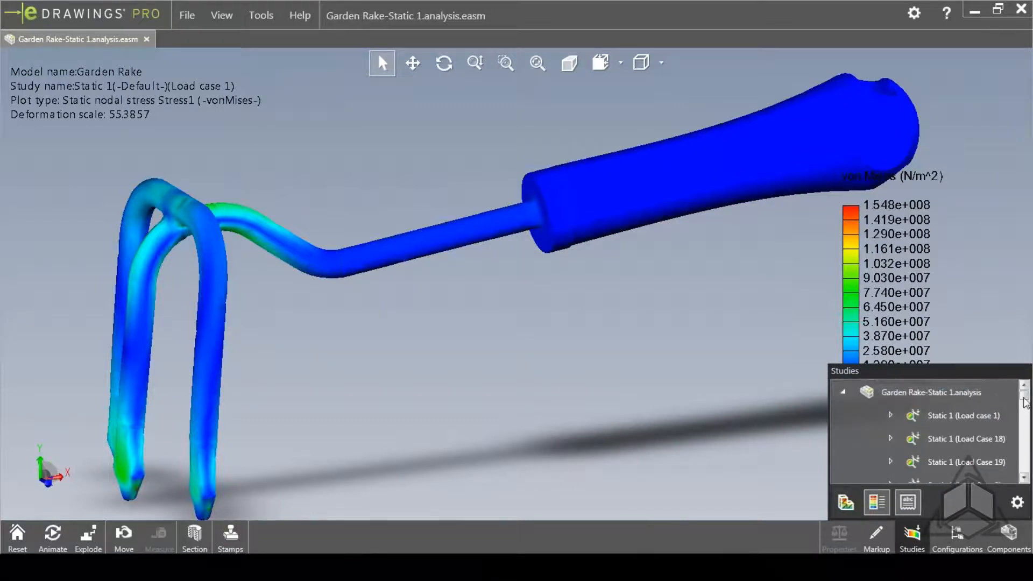
{"action": "left_click_drag", "start_coordinate": [1024, 400], "coordinate": [1025, 474]}
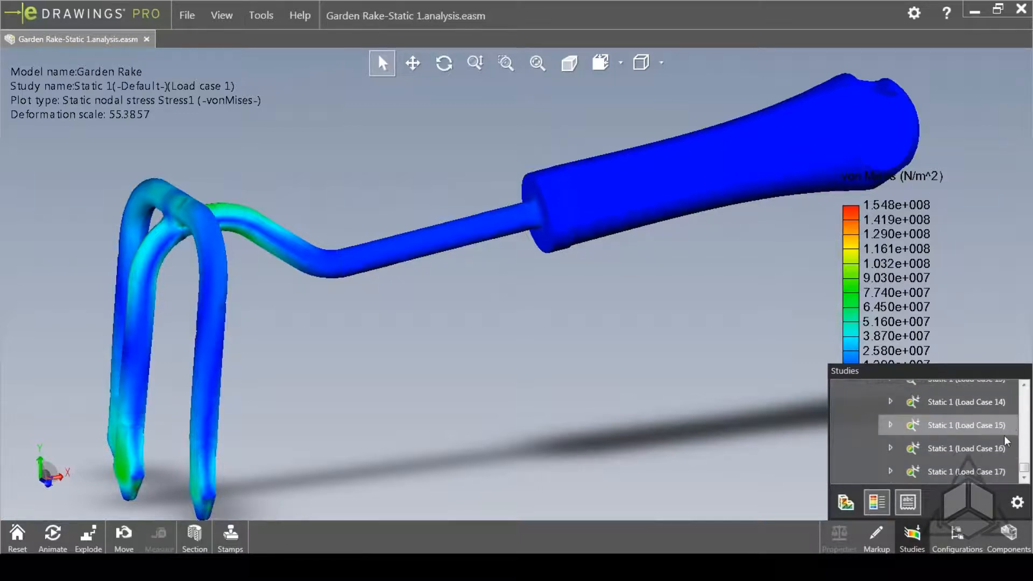
{"action": "left_click", "coordinate": [891, 448]}
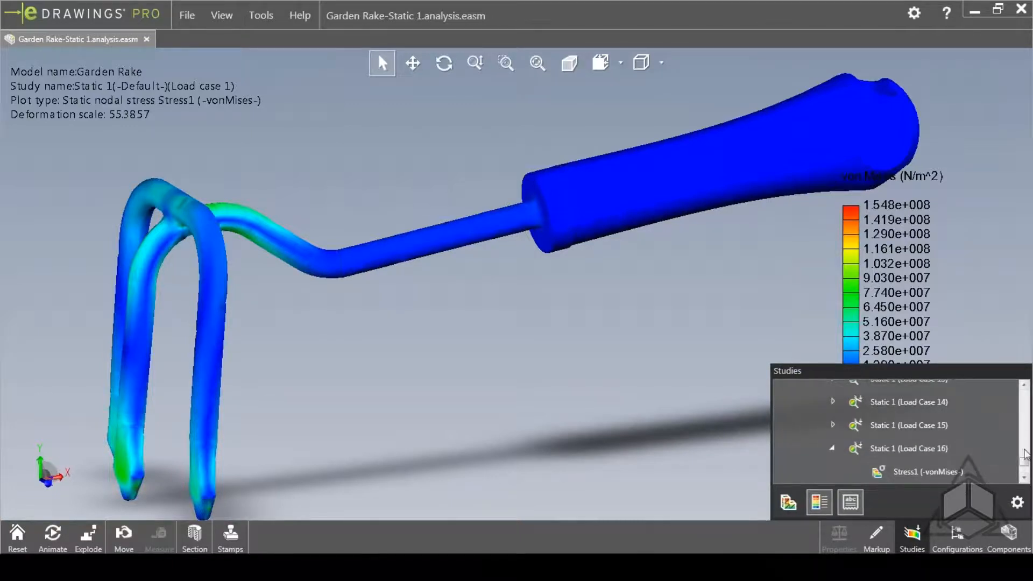
{"action": "left_click_drag", "start_coordinate": [1025, 463], "coordinate": [1026, 465]}
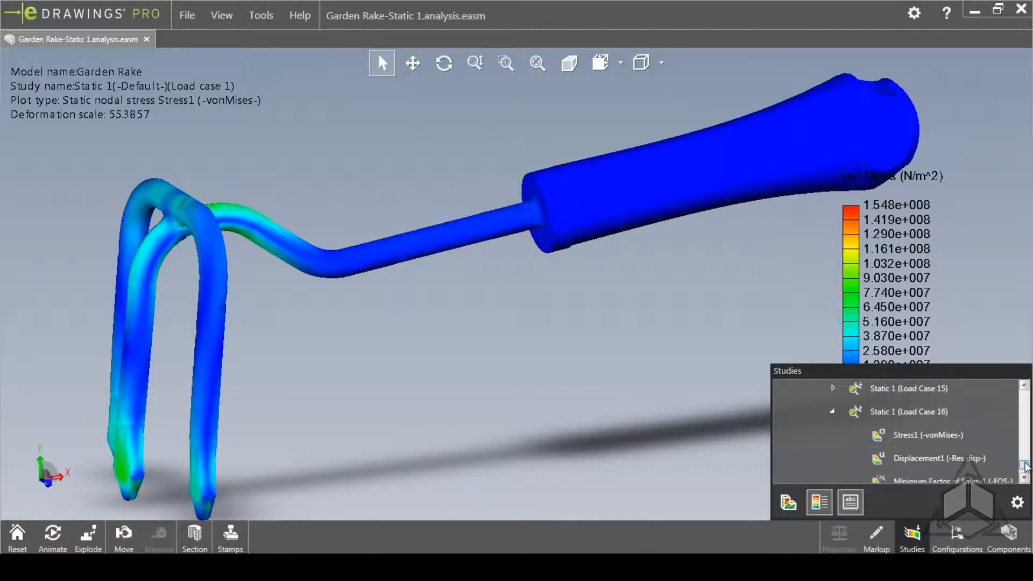
Step: Display Load Case 16's Stress1 and Displacement1 plots, and turn the legend and title text off and on
{"action": "left_click", "coordinate": [925, 436]}
{"action": "left_click", "coordinate": [929, 458]}
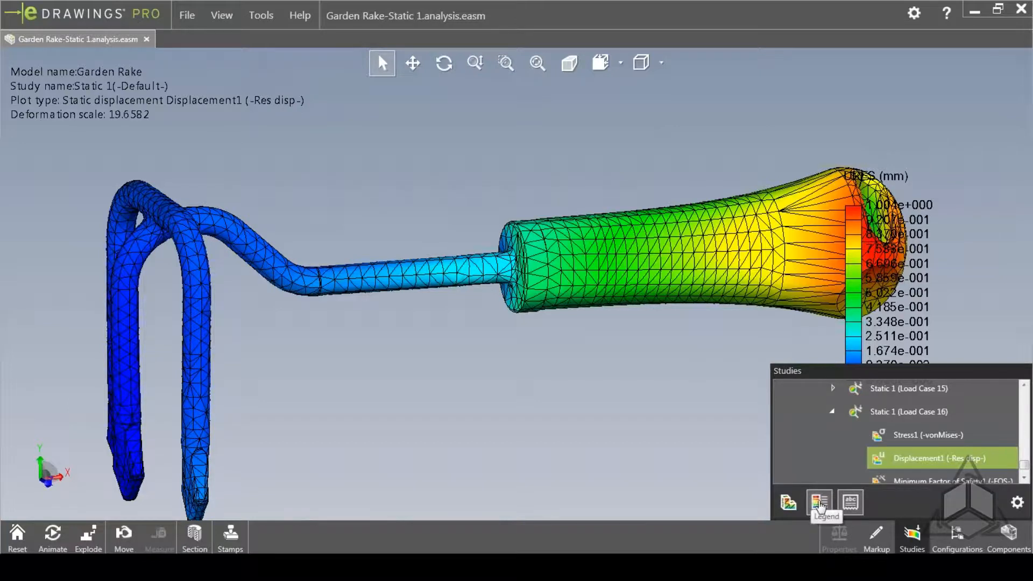
{"action": "left_click", "coordinate": [818, 504]}
{"action": "left_click", "coordinate": [818, 504]}
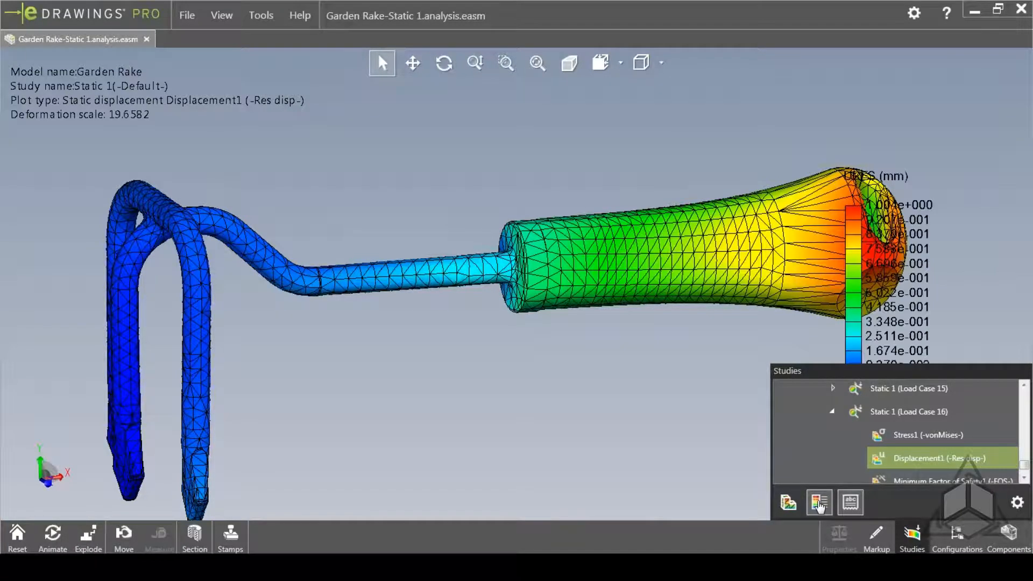
{"action": "left_click", "coordinate": [850, 501]}
{"action": "left_click", "coordinate": [850, 502]}
Step: Toggle the mesh display on the Displacement1 plot, inspect the model from another angle, and close eDrawings
{"action": "left_click", "coordinate": [787, 508]}
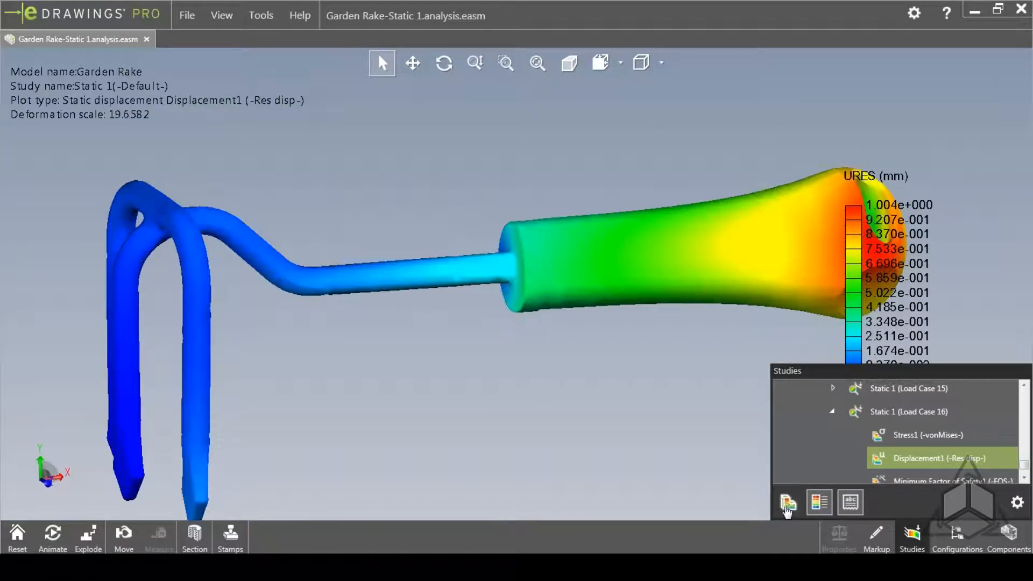
{"action": "left_click", "coordinate": [787, 509]}
{"action": "left_click", "coordinate": [784, 507]}
{"action": "left_click", "coordinate": [787, 508]}
{"action": "left_click_drag", "start_coordinate": [561, 387], "coordinate": [582, 387]}
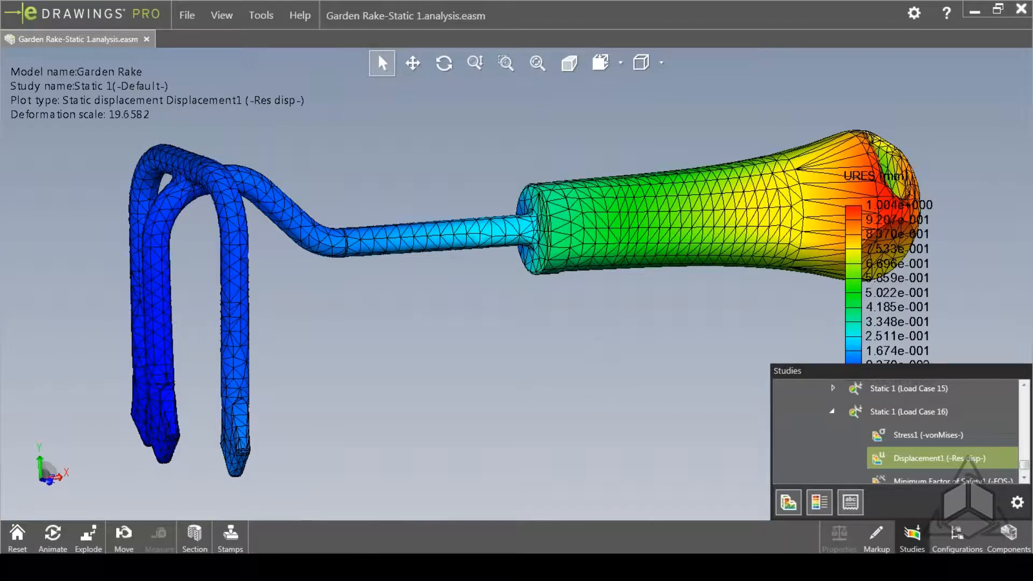
{"action": "left_click", "coordinate": [1021, 8]}
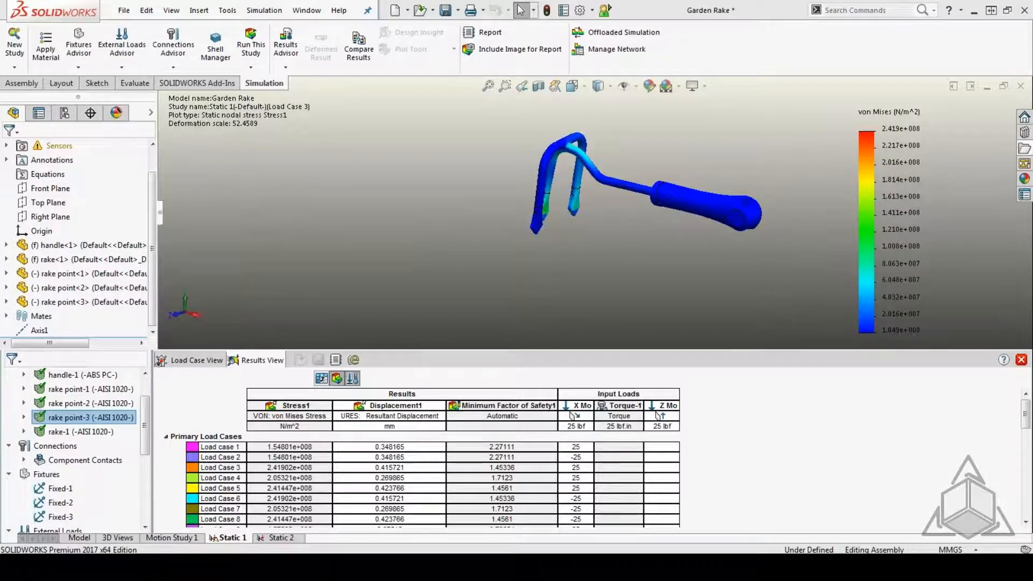
Step: Switch to the Load Case LL presentation in PowerPoint and start the slide show from the Current Limitations slide
{"action": "mouse_move", "coordinate": [619, 568]}
{"action": "left_click", "coordinate": [548, 487]}
{"action": "key", "text": "Down"}
{"action": "key", "text": "Down"}
{"action": "key", "text": "Down"}
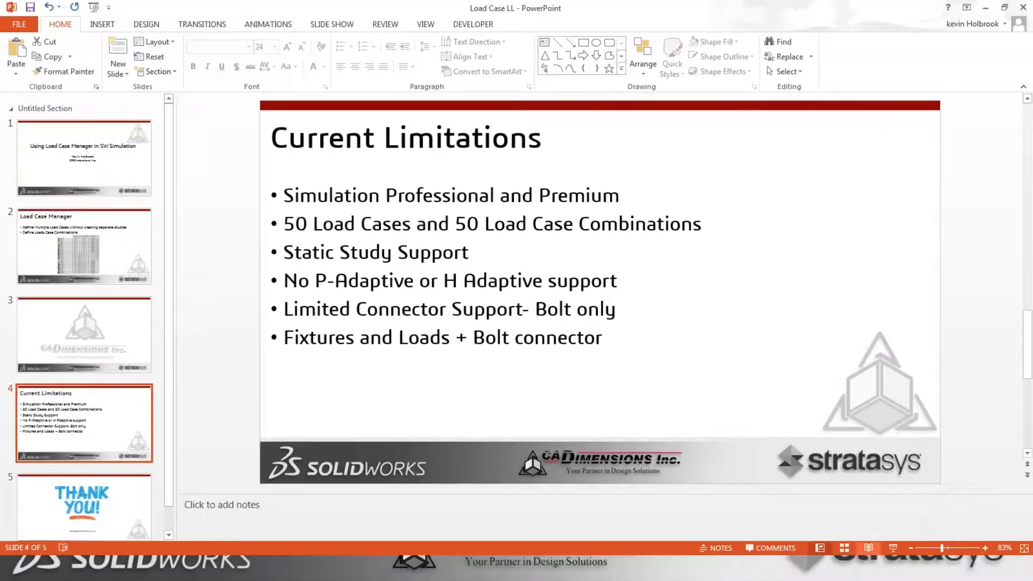
{"action": "left_click", "coordinate": [893, 548]}
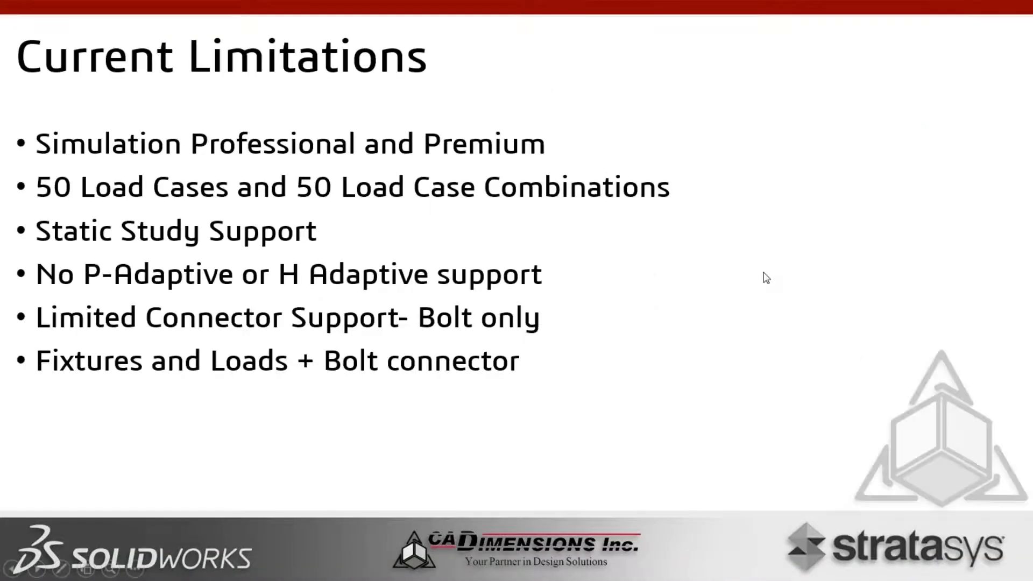